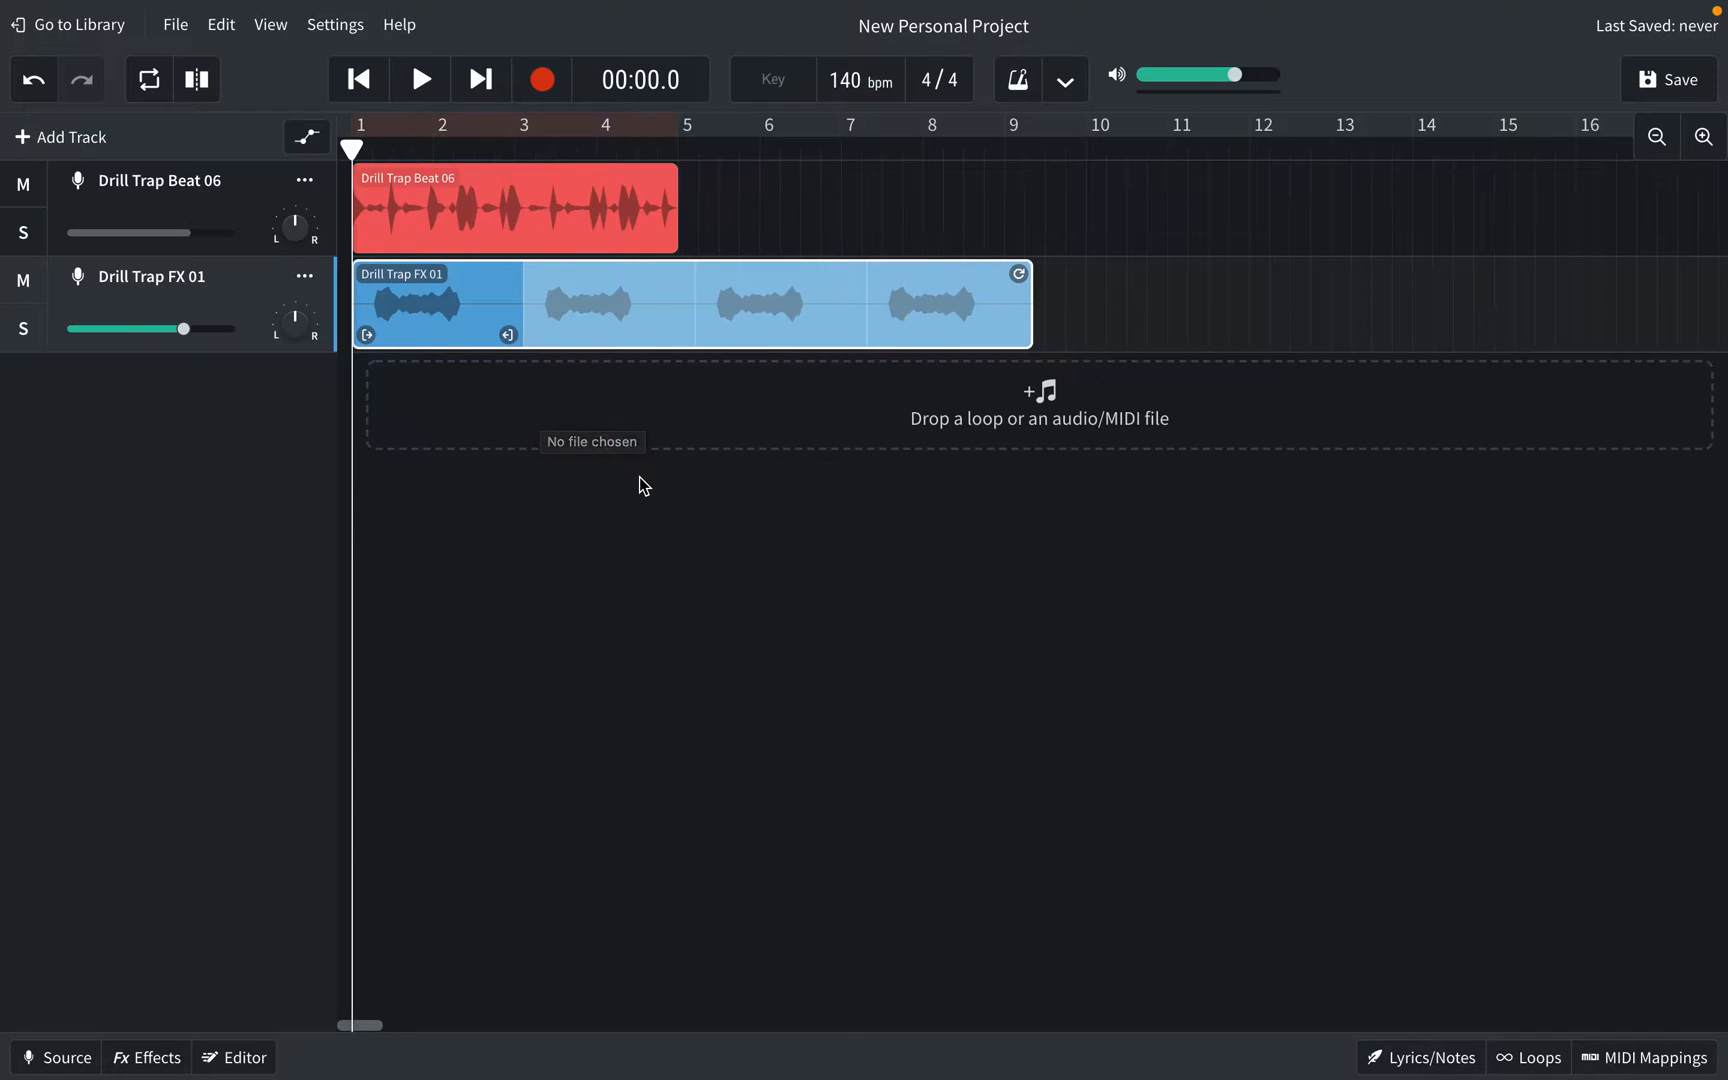
Step: Add a virtual-instrument track named Instrument below the two Drill Trap tracks
{"action": "left_click", "coordinate": [78, 146]}
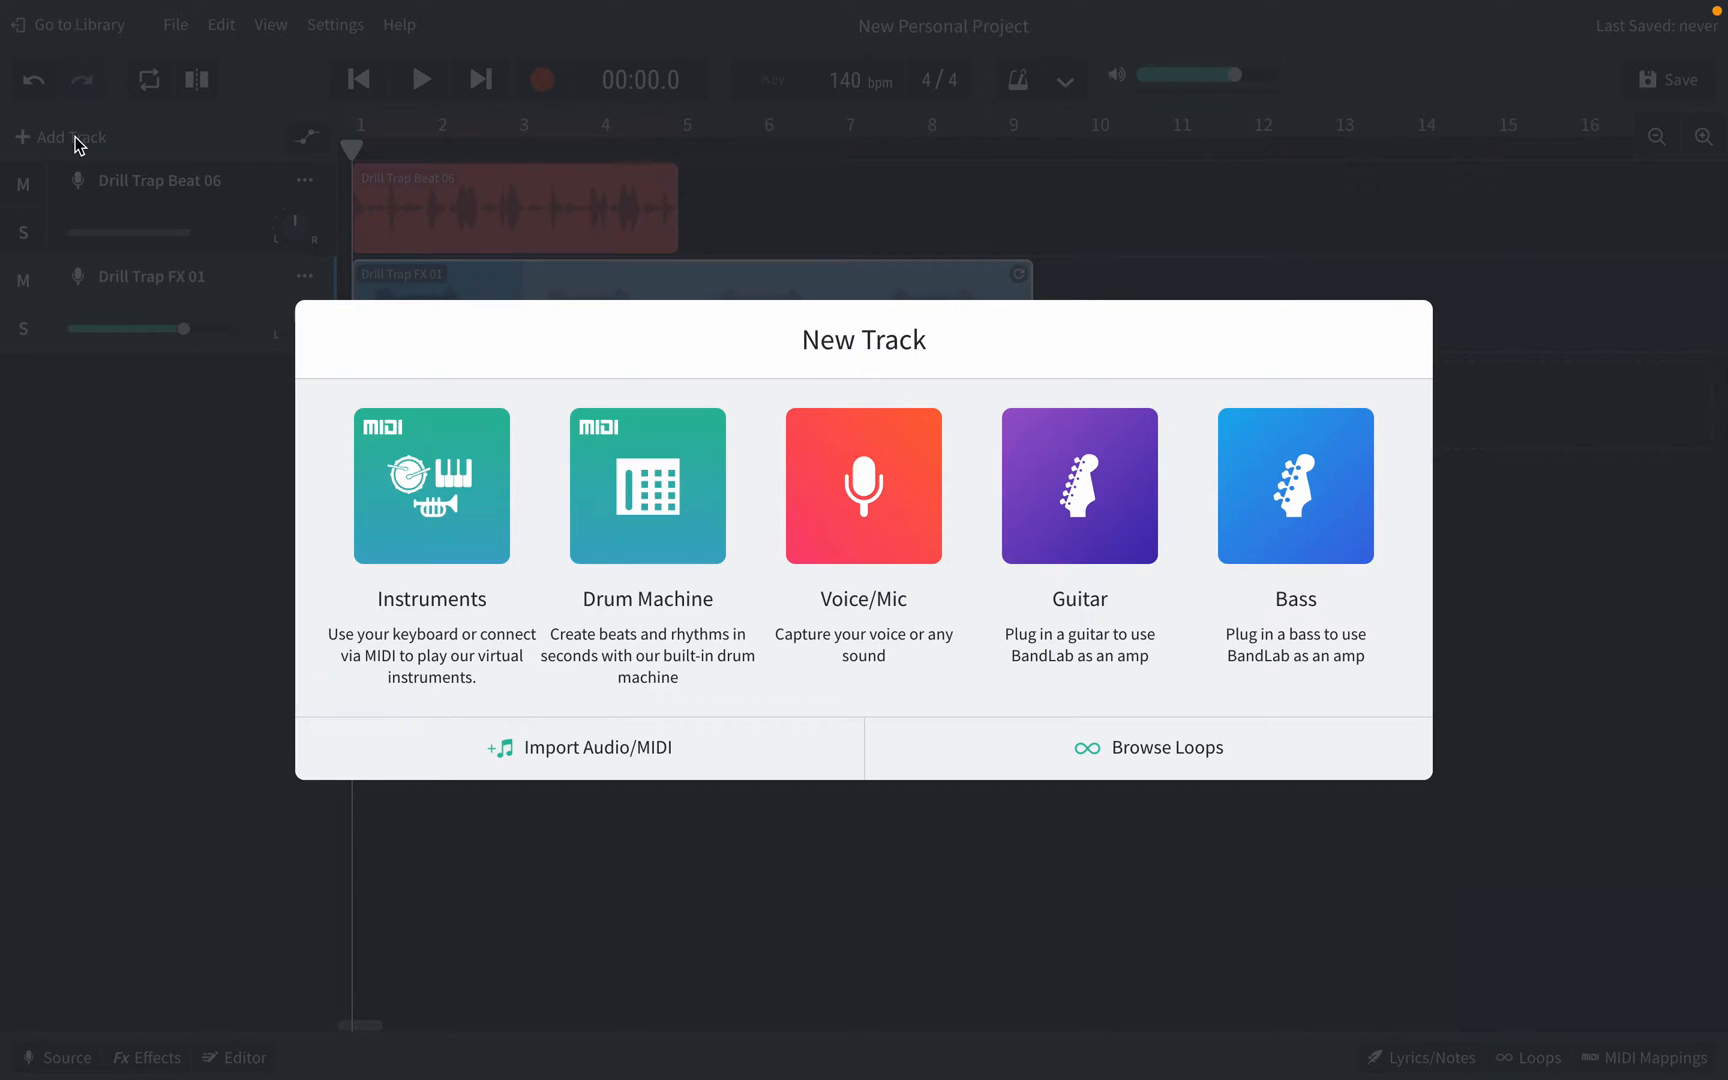
{"action": "left_click", "coordinate": [440, 458]}
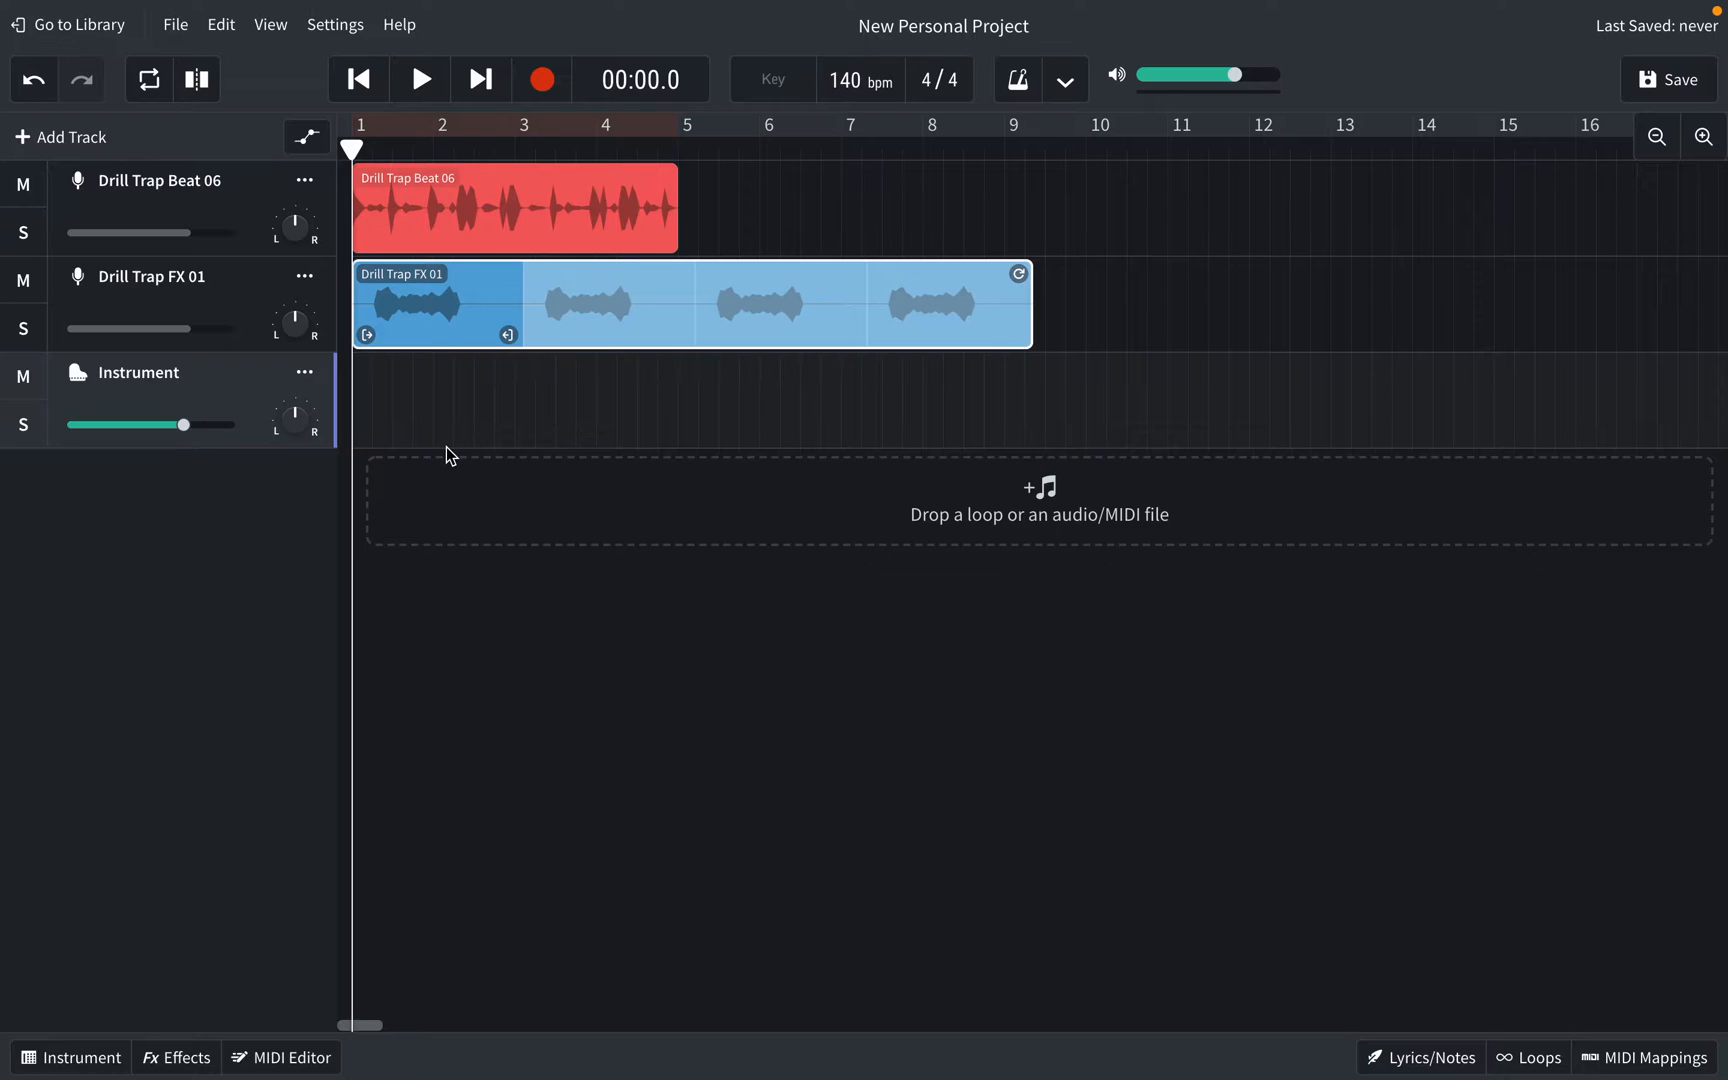
Step: Show the Instrument track's Grand Piano keyboard and click a few of its keys to hear it
{"action": "left_click", "coordinate": [79, 380]}
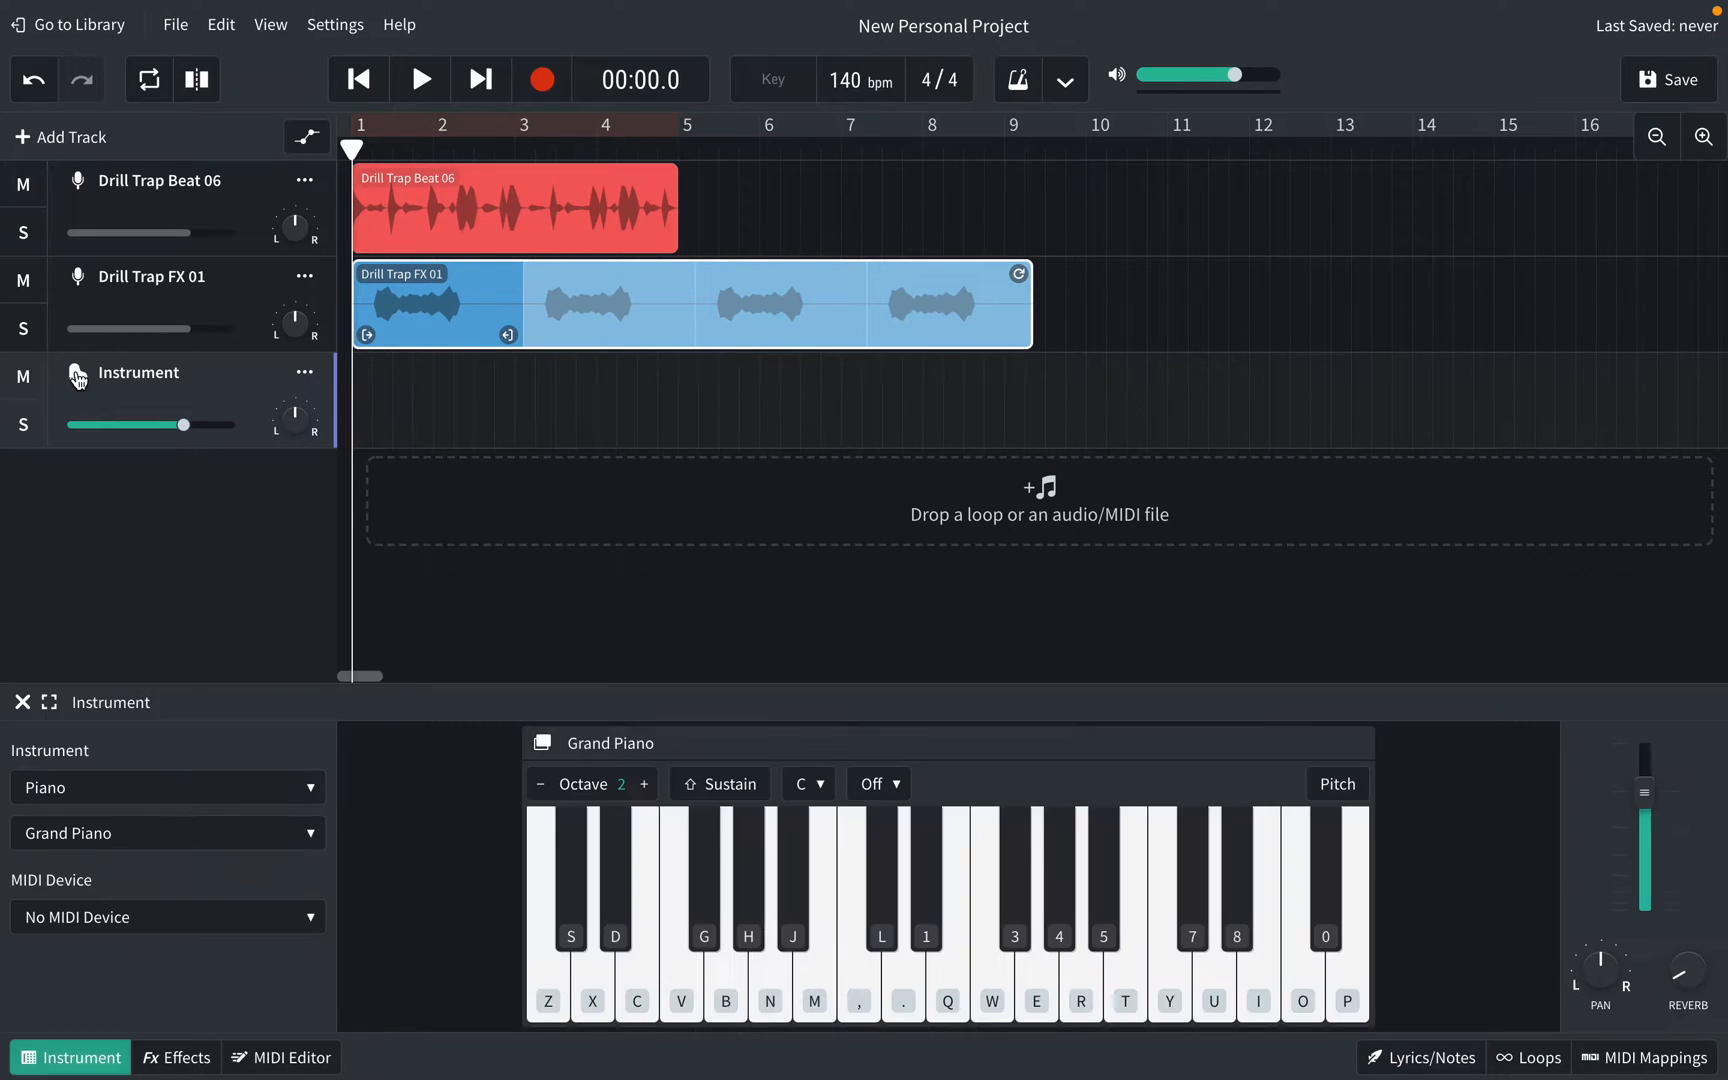
{"action": "left_click", "coordinate": [681, 990]}
{"action": "left_click", "coordinate": [731, 990]}
{"action": "left_click", "coordinate": [818, 992]}
{"action": "left_click", "coordinate": [690, 1000]}
{"action": "left_click", "coordinate": [761, 1000]}
Step: Play piano notes with the B, N and M computer keys
{"action": "key", "text": "b"}
{"action": "key", "text": "n"}
{"action": "key", "text": "m"}
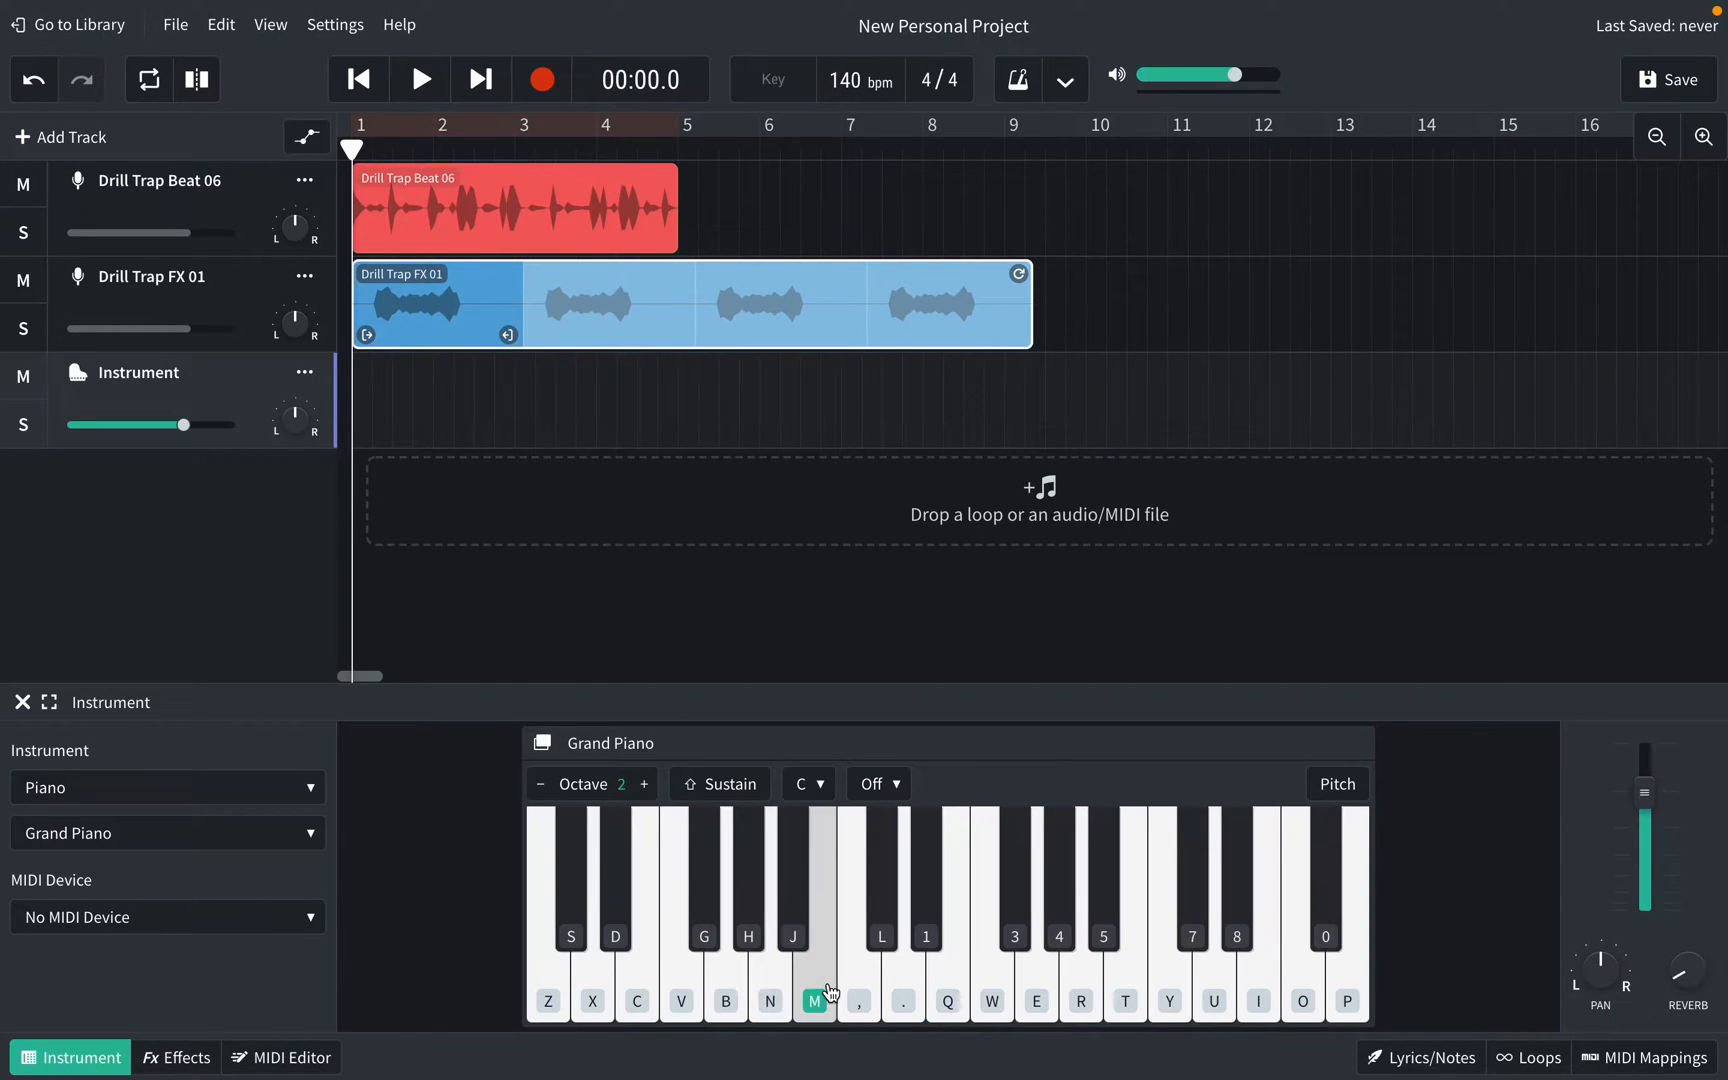
{"action": "key", "text": "m"}
{"action": "key", "text": "n"}
{"action": "key", "text": "b"}
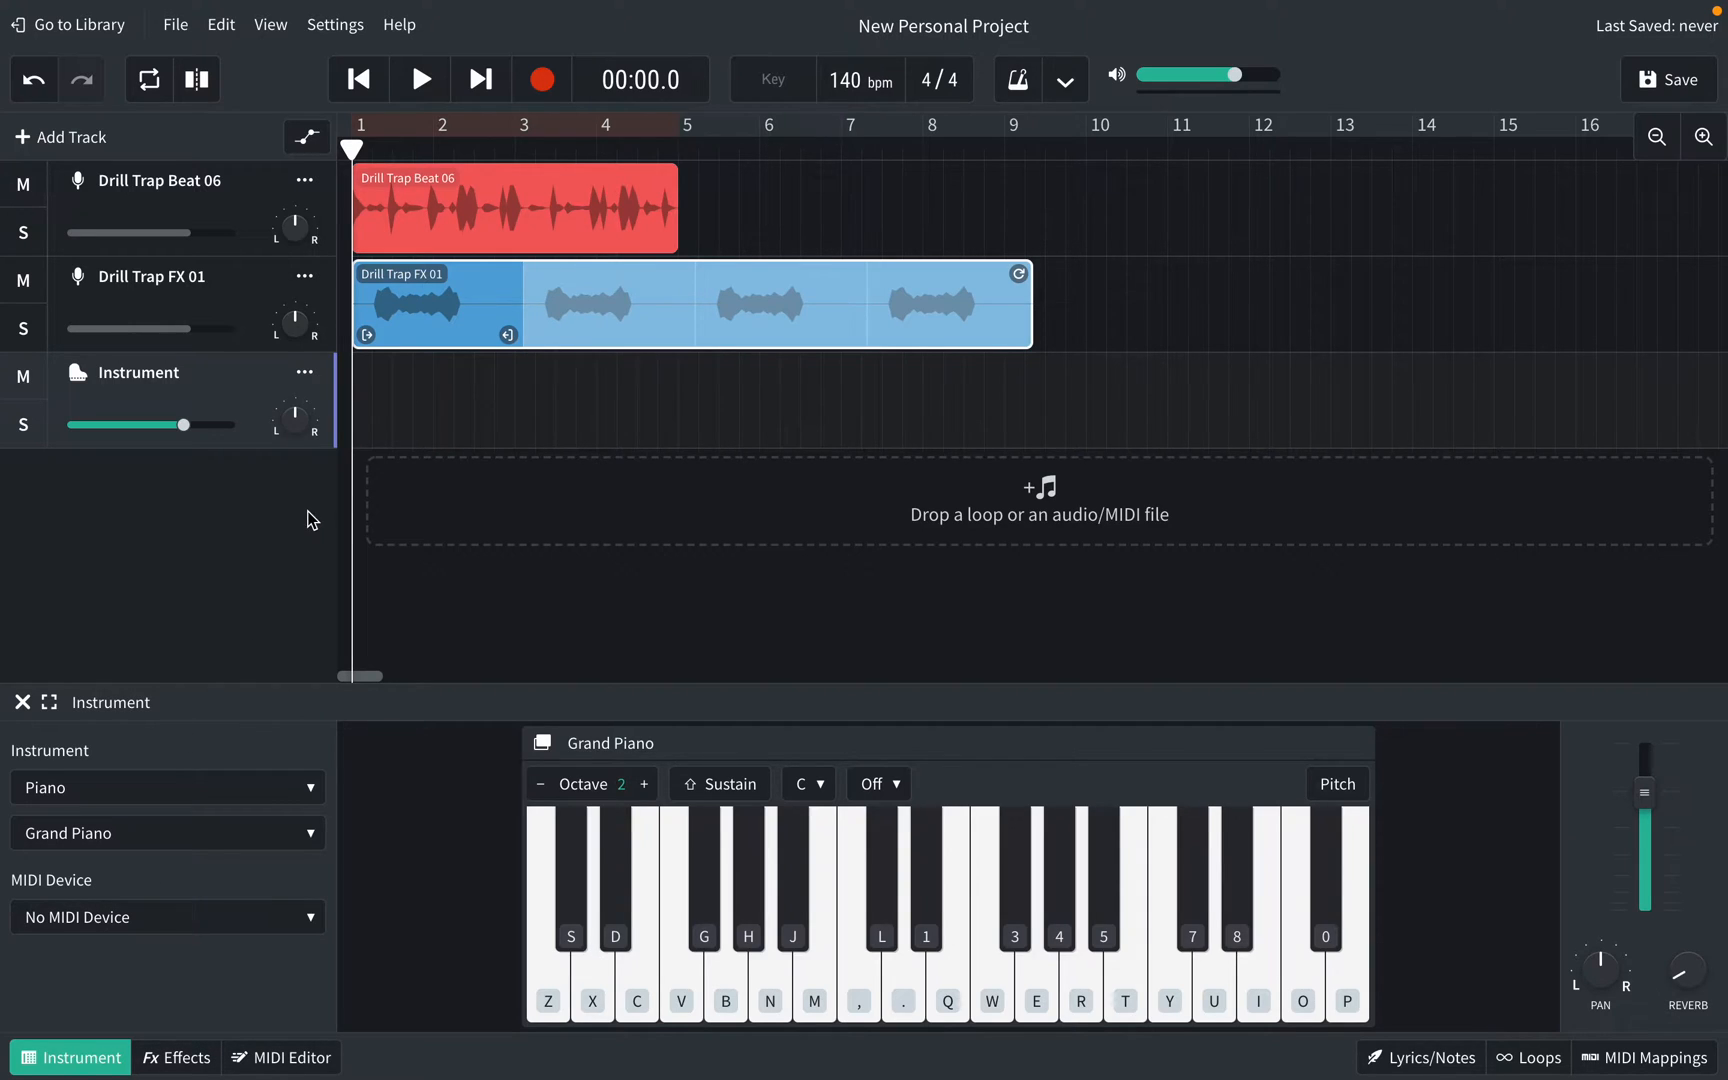
Step: Set the Instrument track's category to Guitars and its sound to Djent Guitar
{"action": "left_click", "coordinate": [133, 801]}
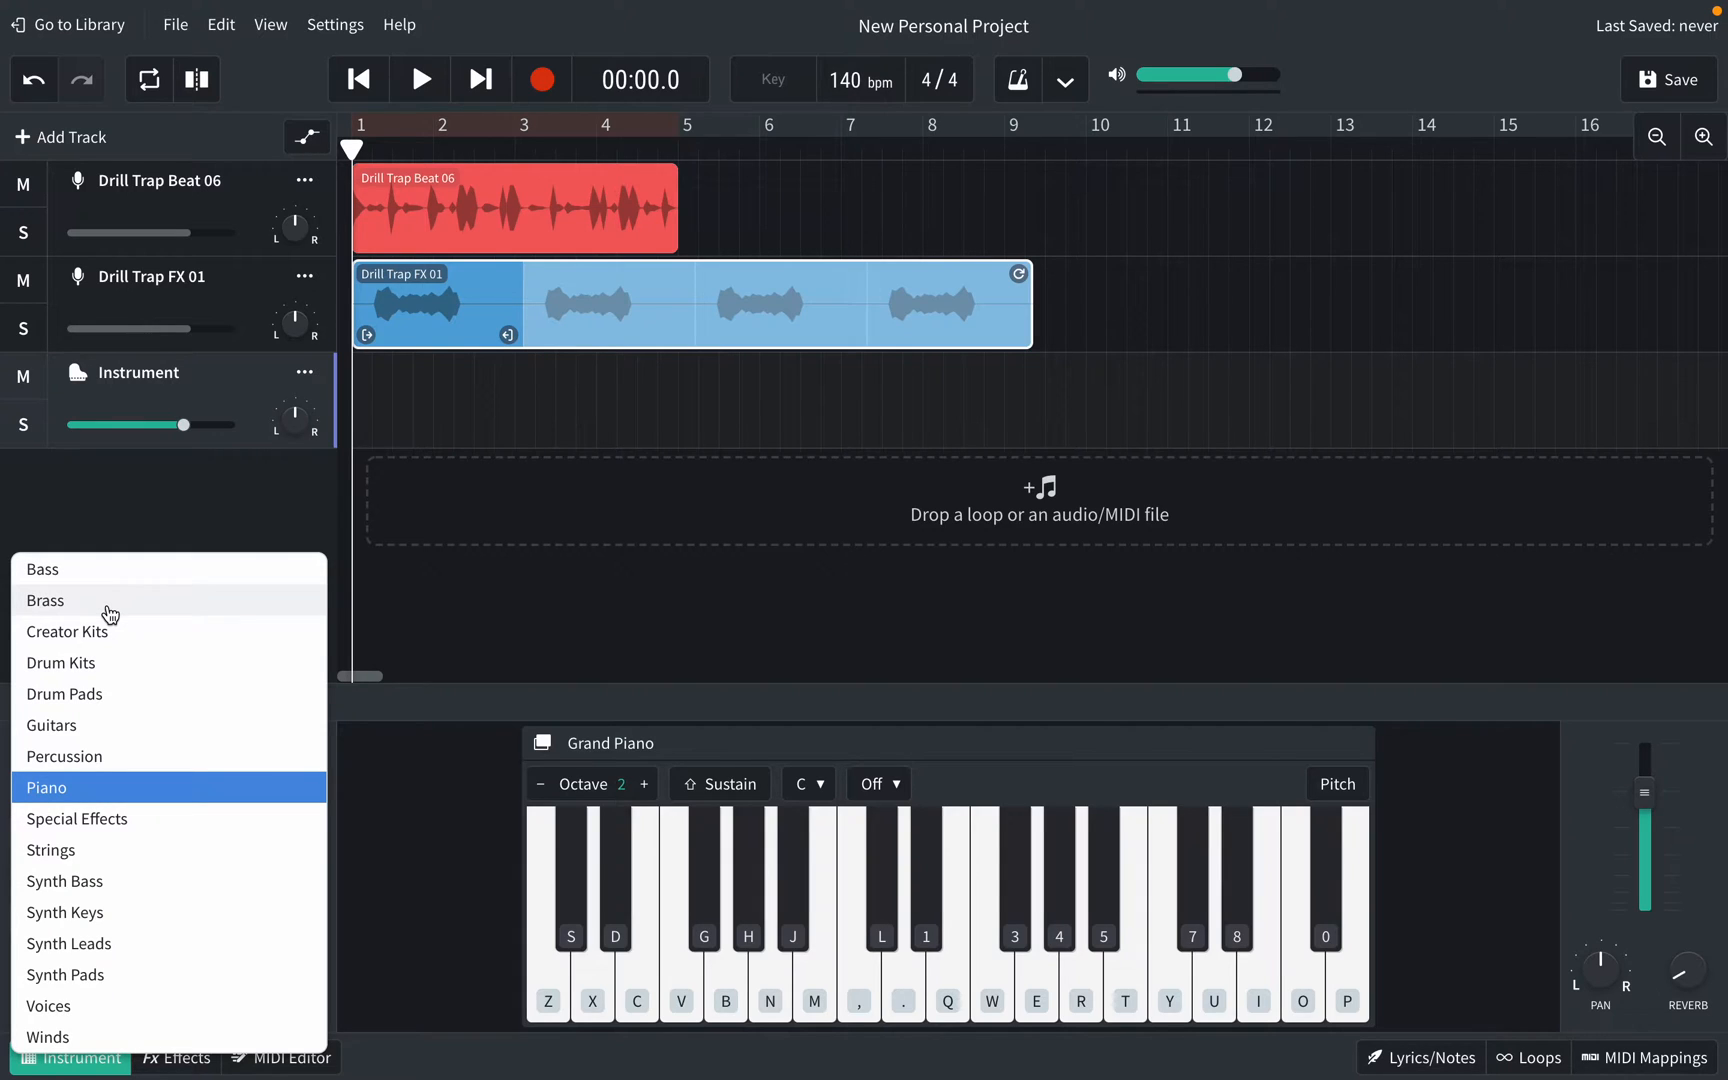
{"action": "left_click", "coordinate": [82, 727]}
{"action": "left_click", "coordinate": [82, 833]}
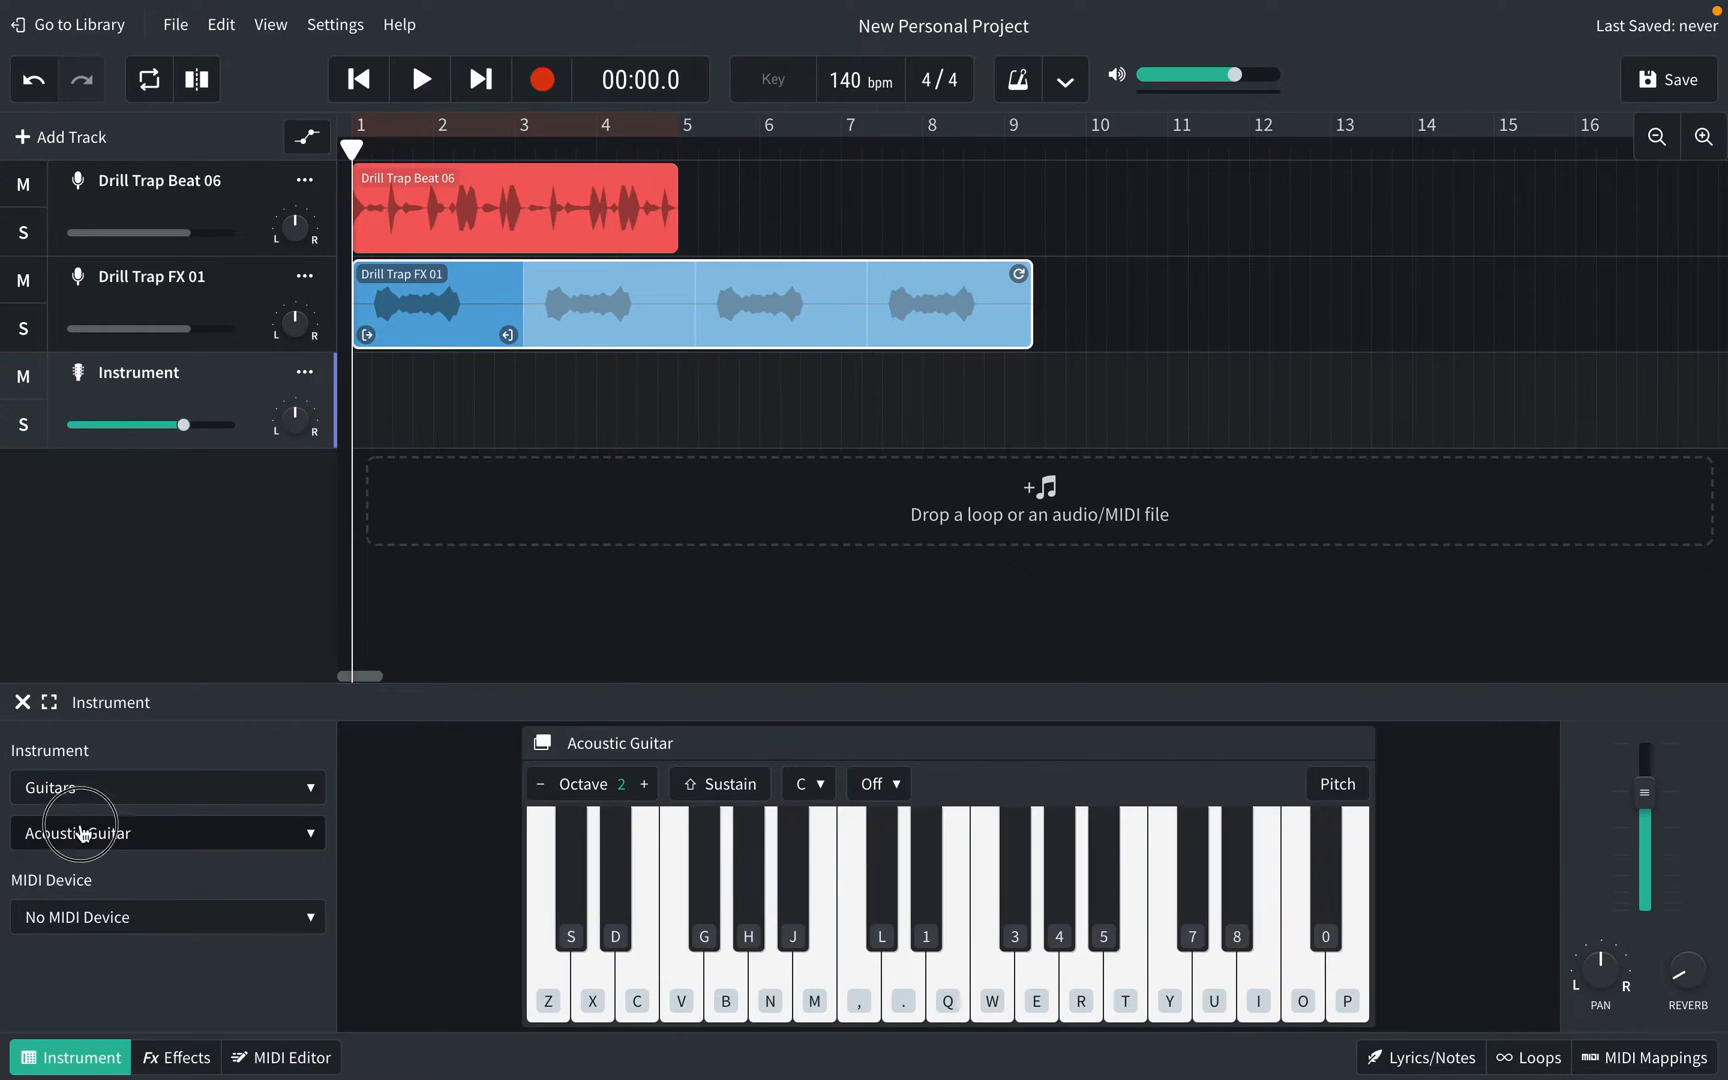
{"action": "left_click", "coordinate": [69, 873]}
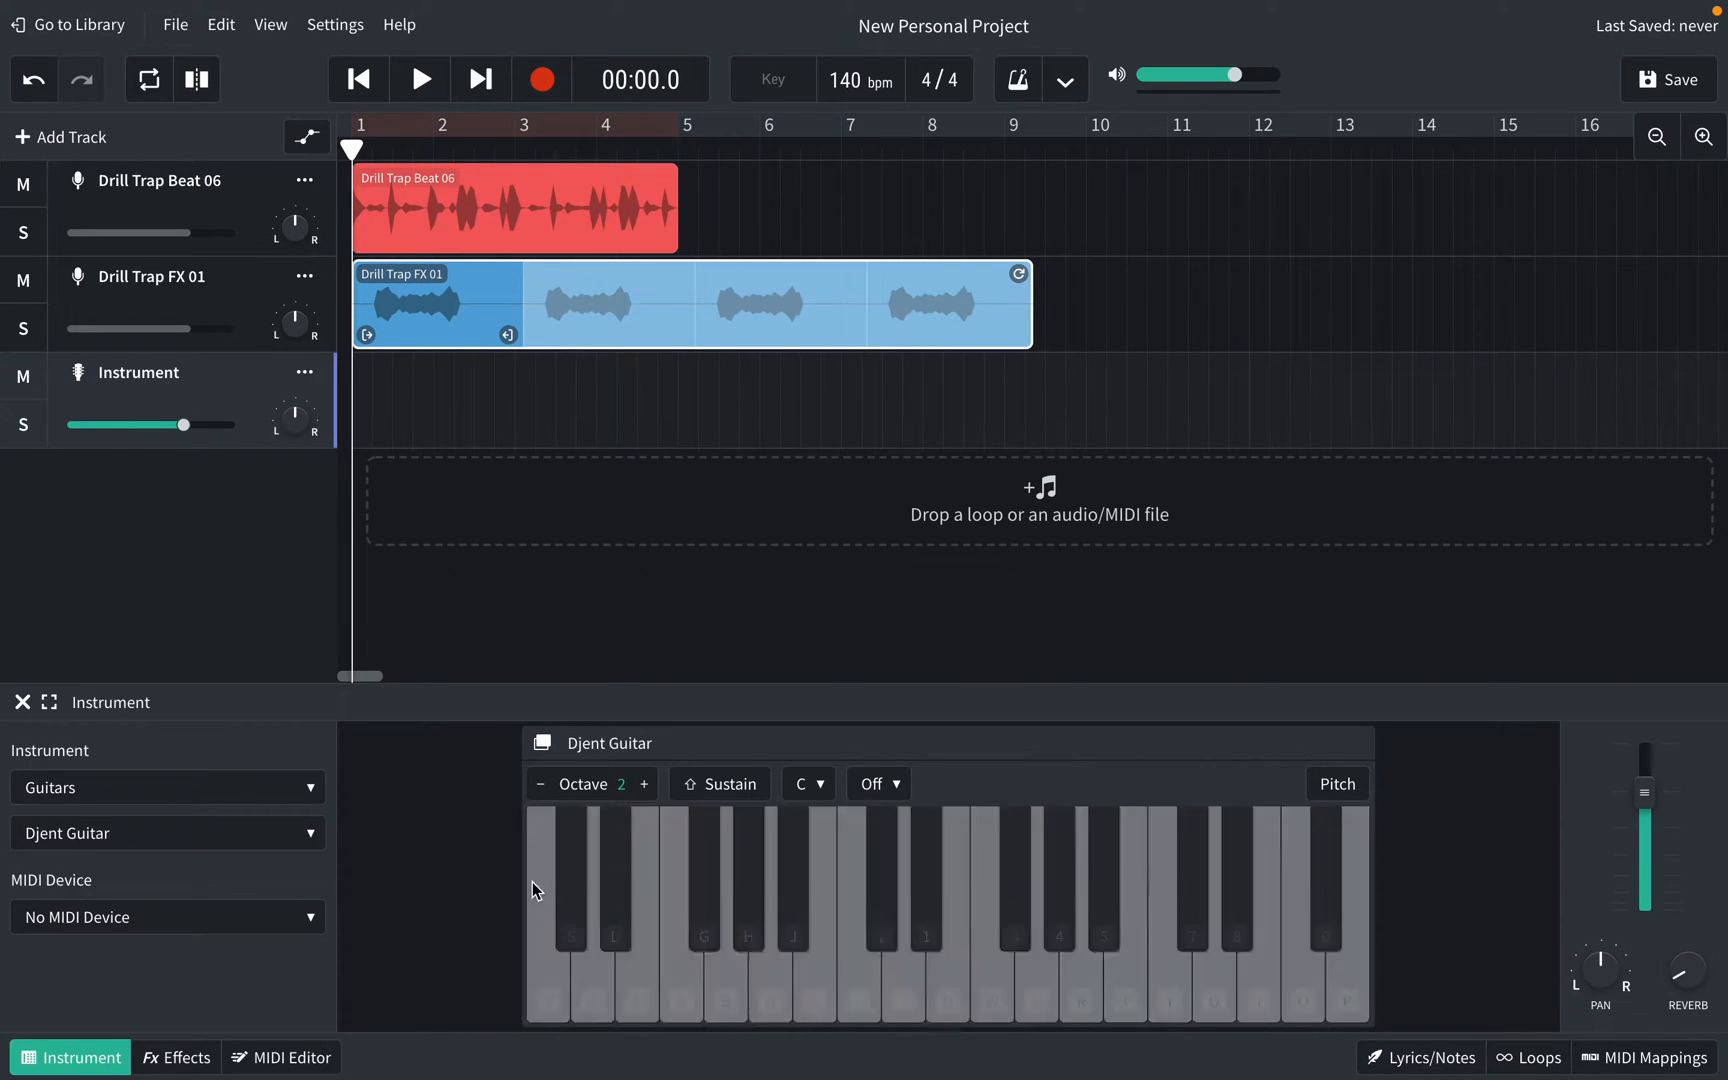
Step: Test the Djent Guitar sound by playing notes on the B, N, M, G, V and C keys
{"action": "key", "text": "b"}
{"action": "key", "text": "b"}
{"action": "key", "text": "n"}
{"action": "key", "text": "m"}
{"action": "key", "text": "n"}
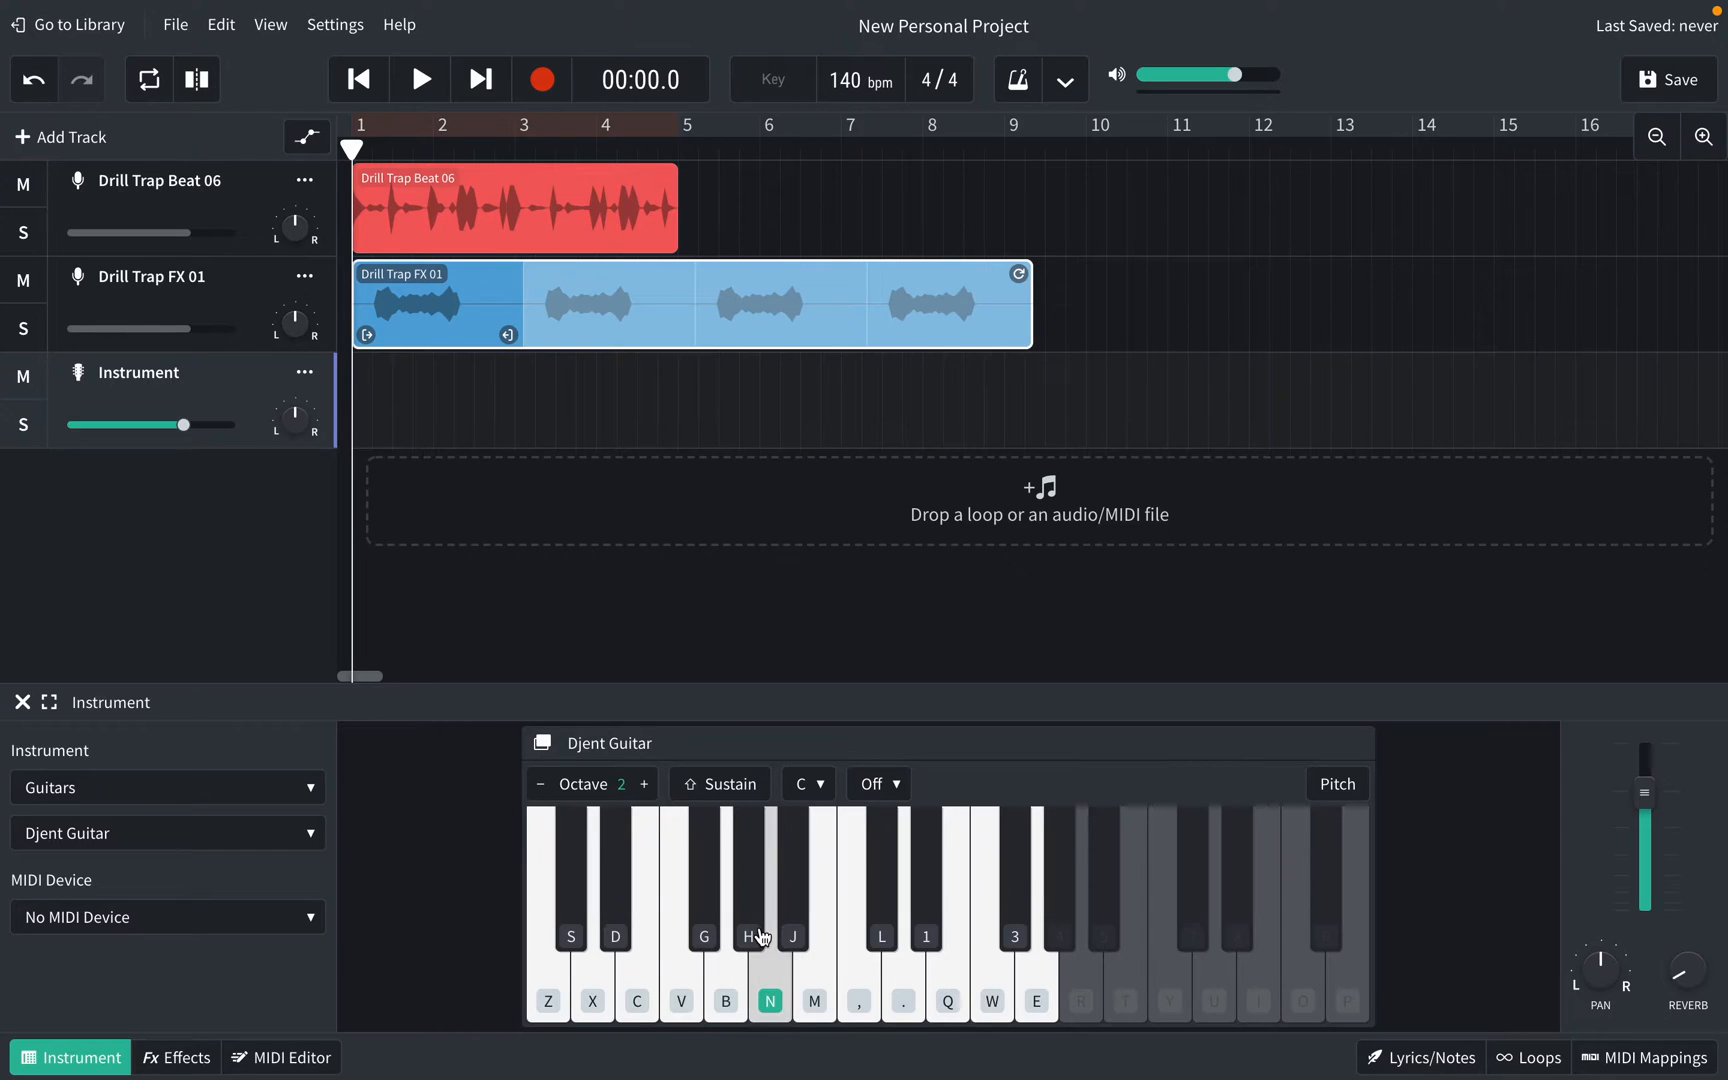
{"action": "key", "text": "g"}
{"action": "key", "text": "n"}
{"action": "key", "text": "b"}
{"action": "key", "text": "v"}
{"action": "key", "text": "c"}
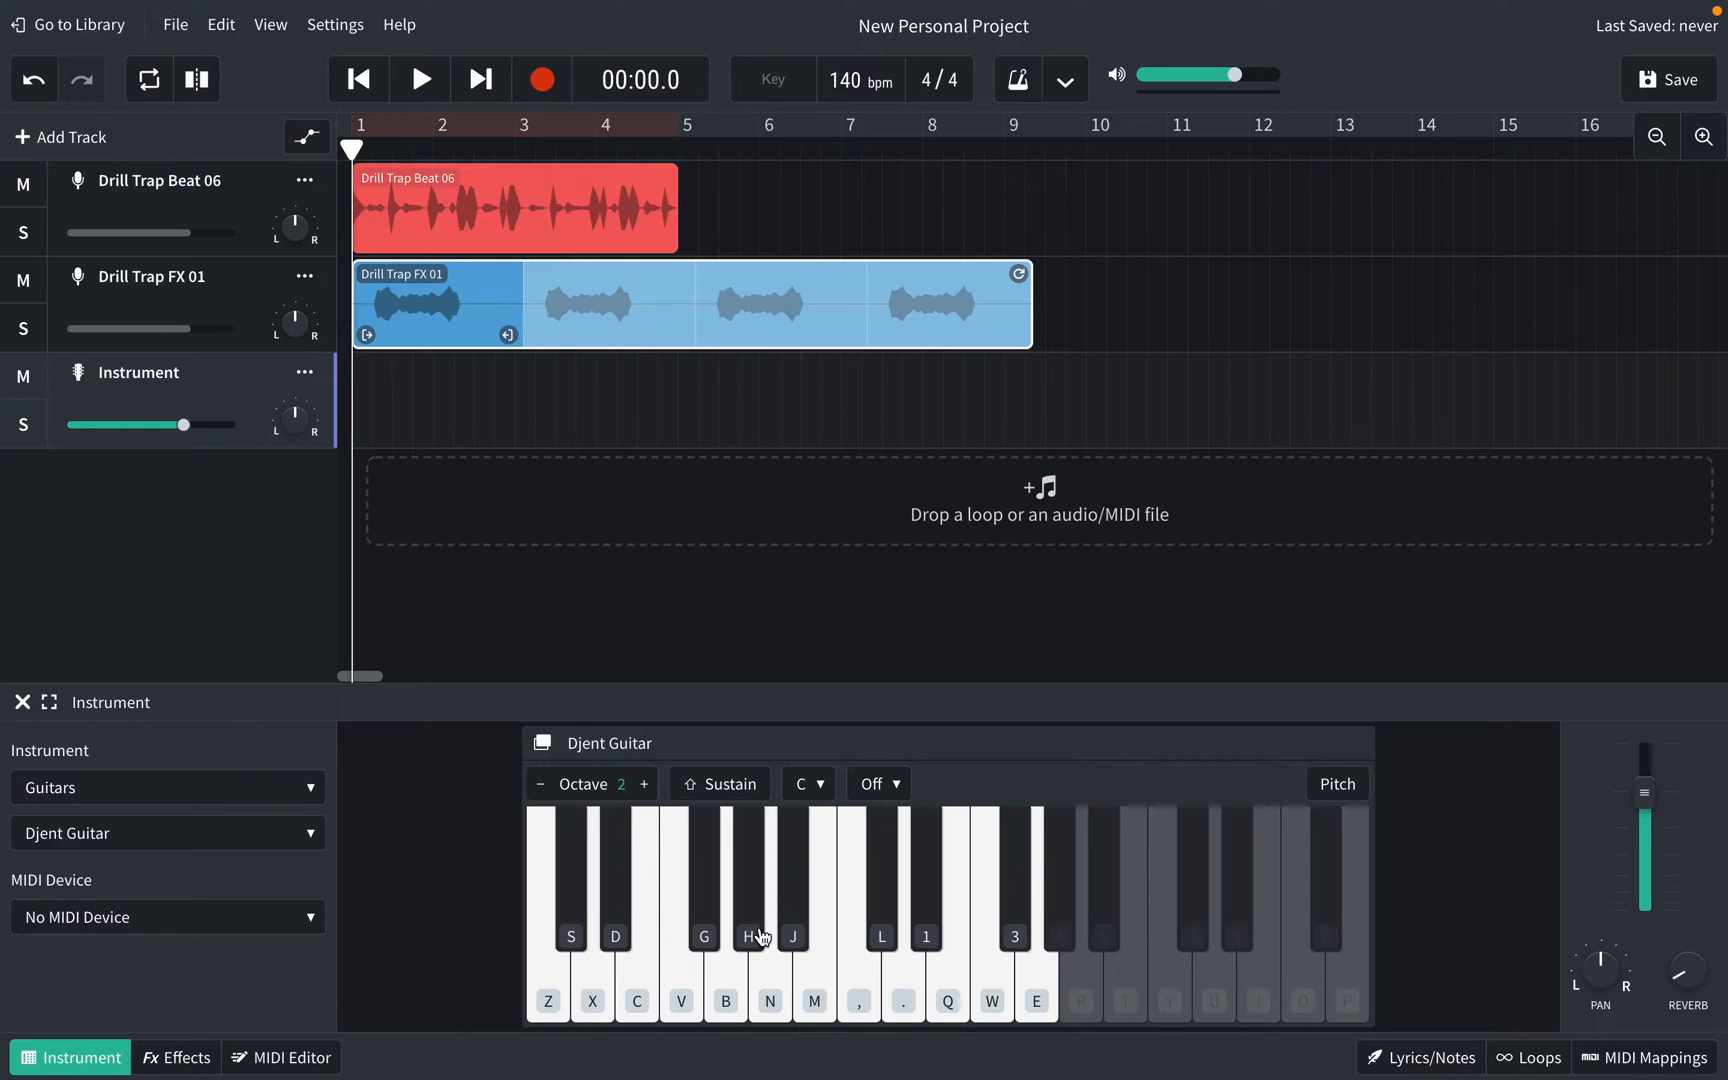
Step: Record a roughly five-bar Djent Guitar melody, played on the B, V and C keys, onto the Instrument track
{"action": "left_click", "coordinate": [543, 96]}
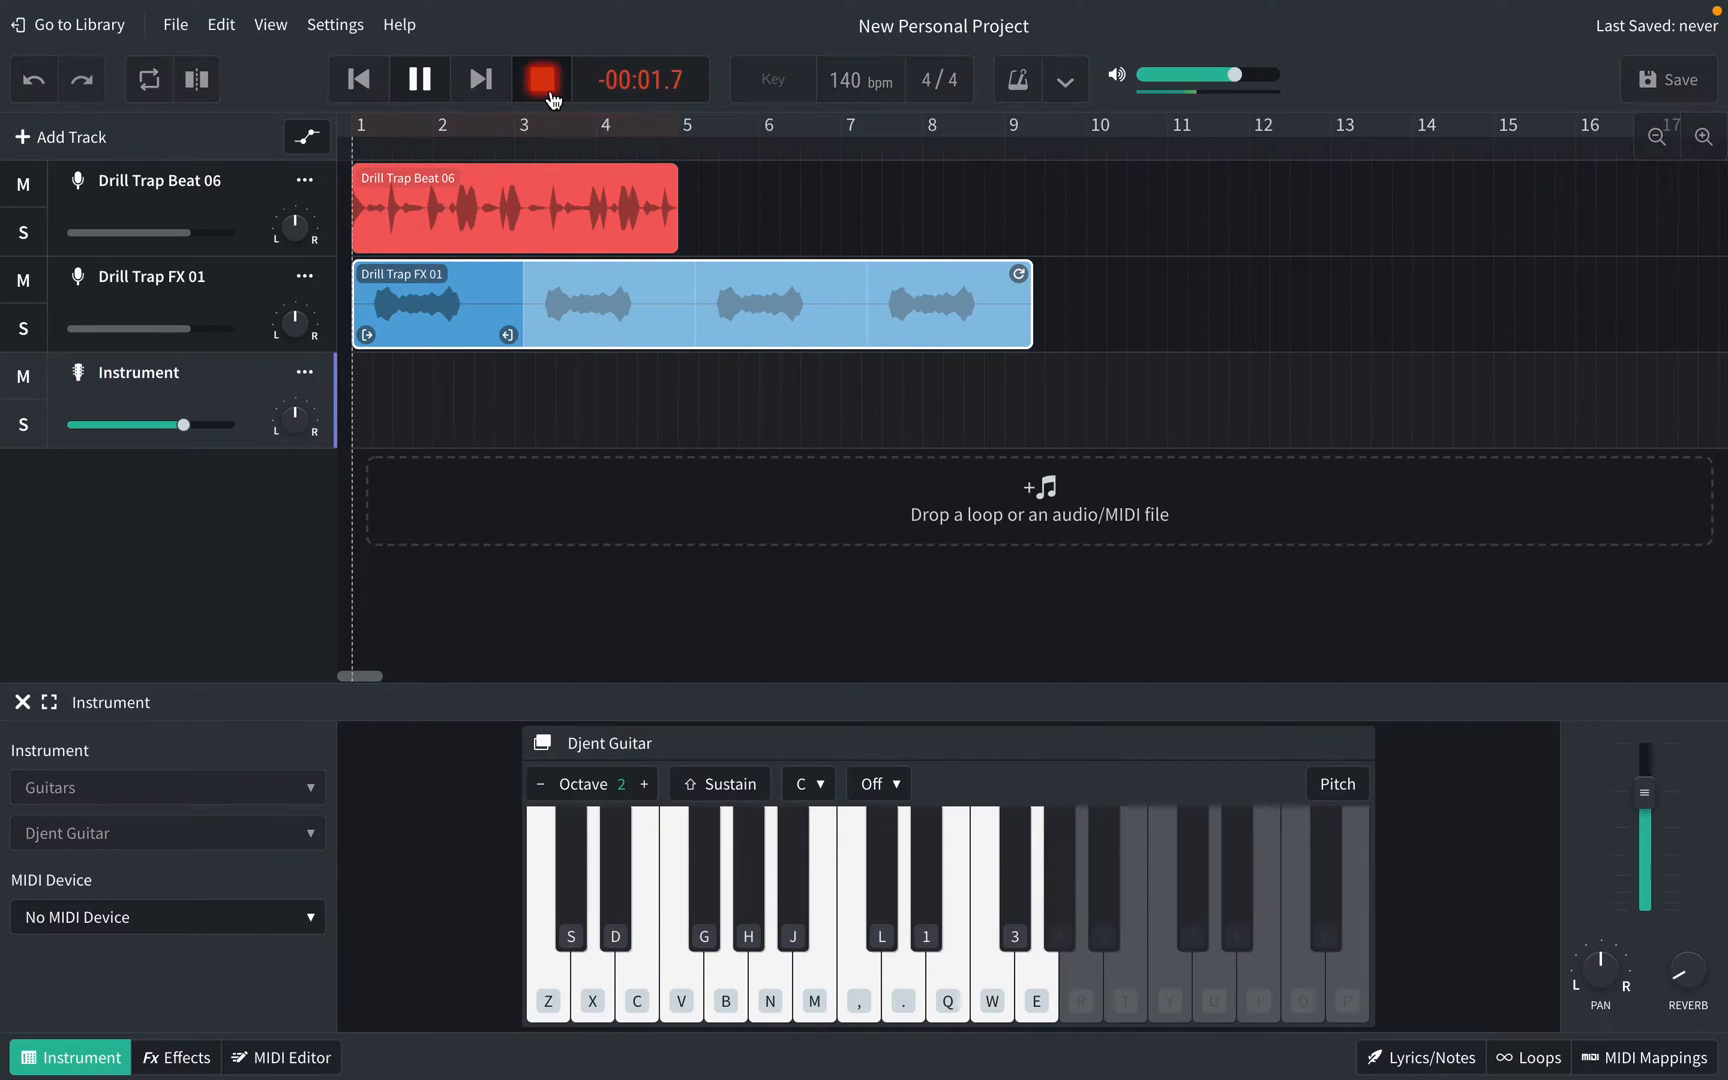
{"action": "key", "text": "b"}
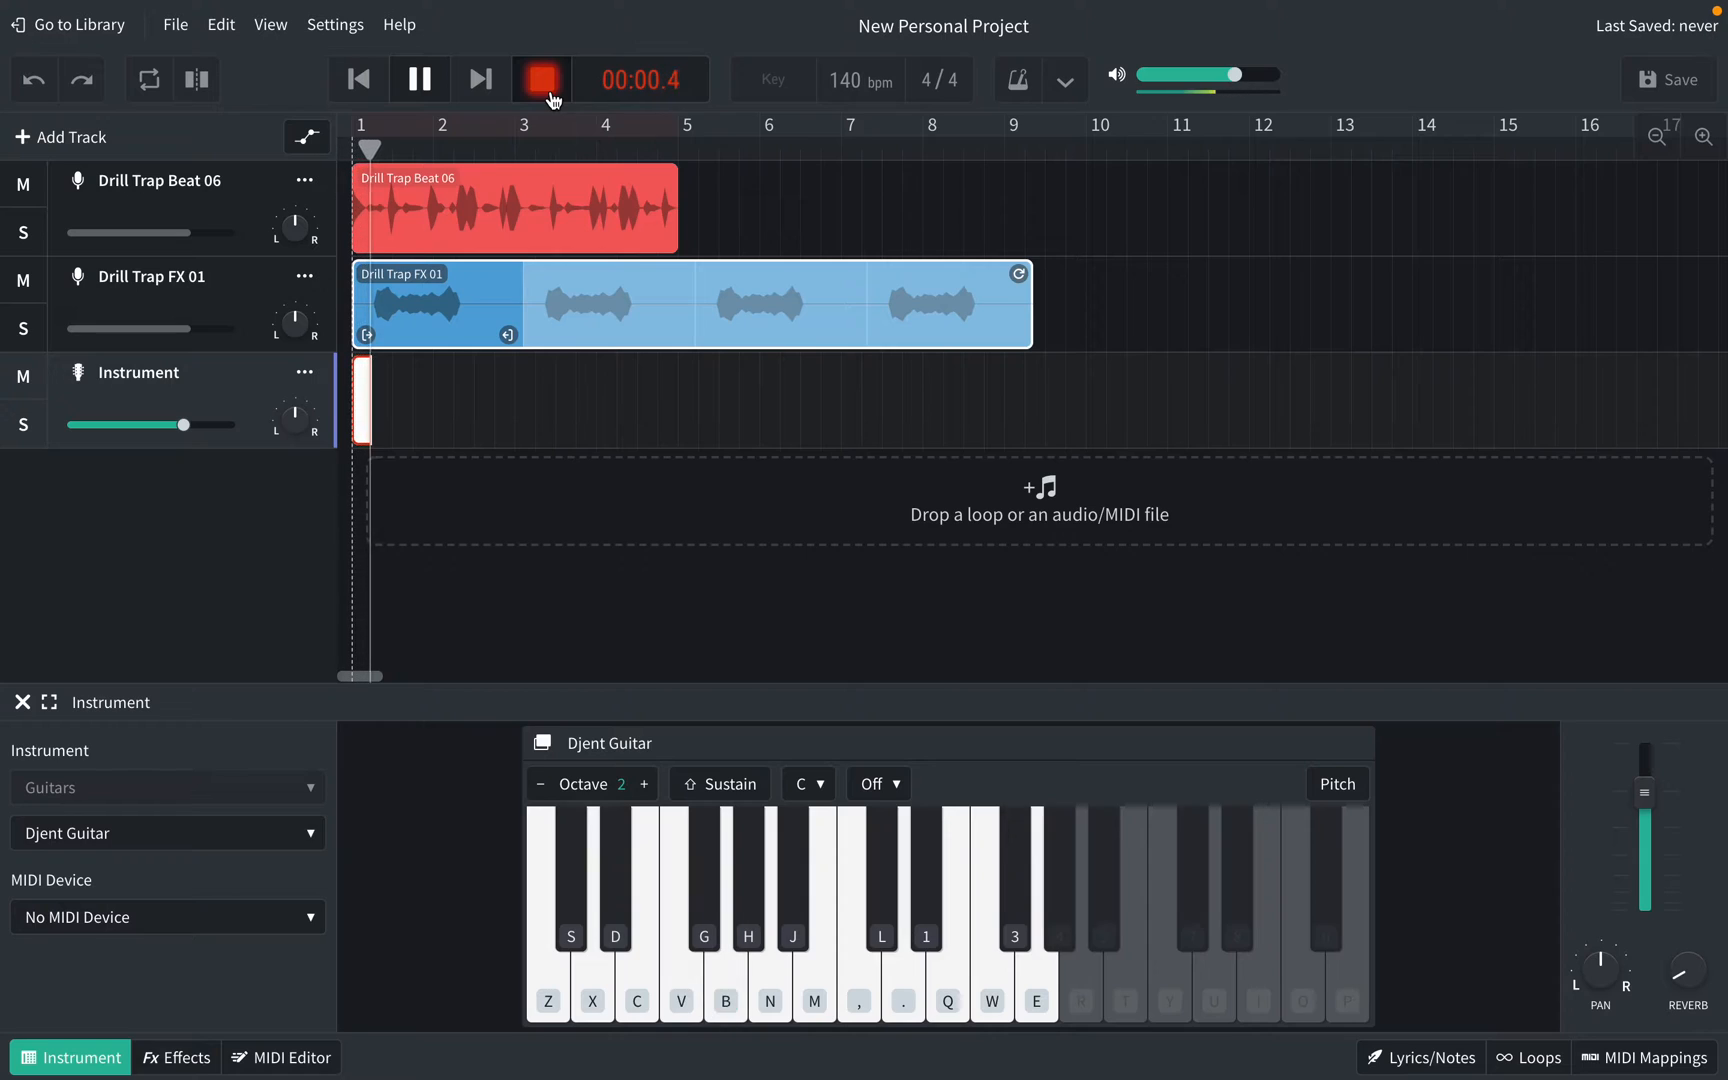
{"action": "key", "text": "b"}
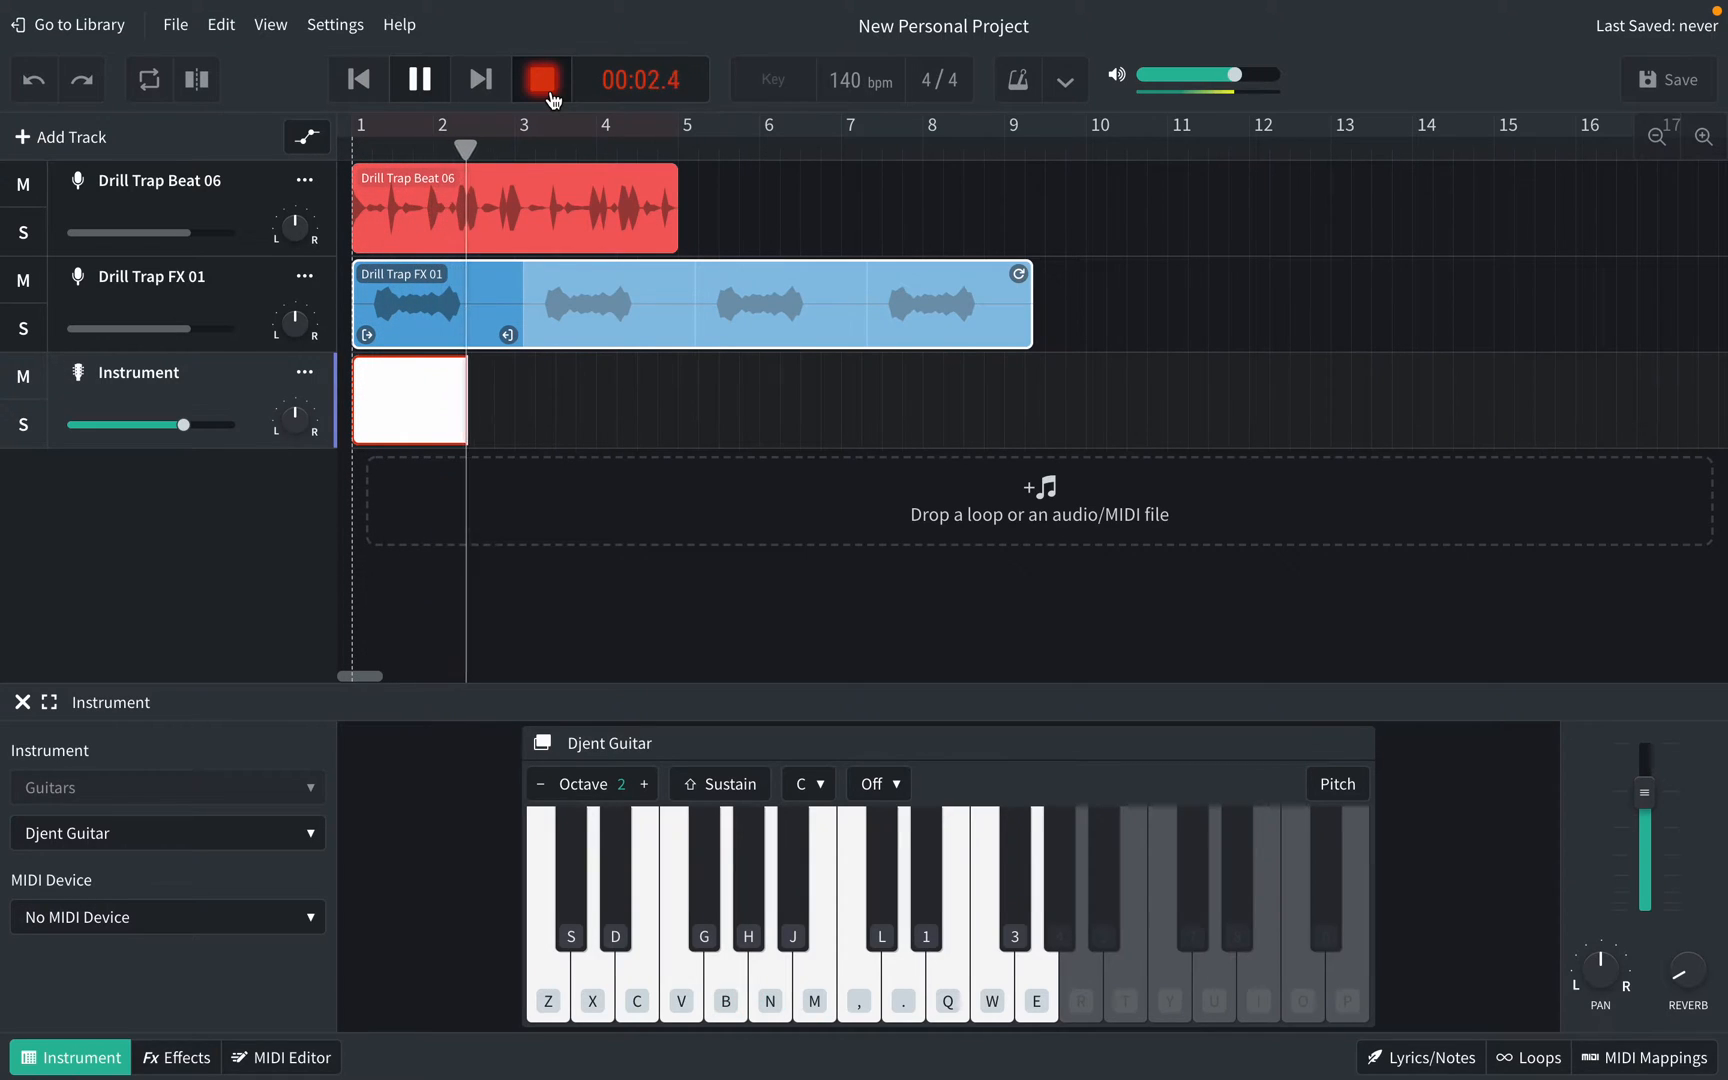
{"action": "key", "text": "v"}
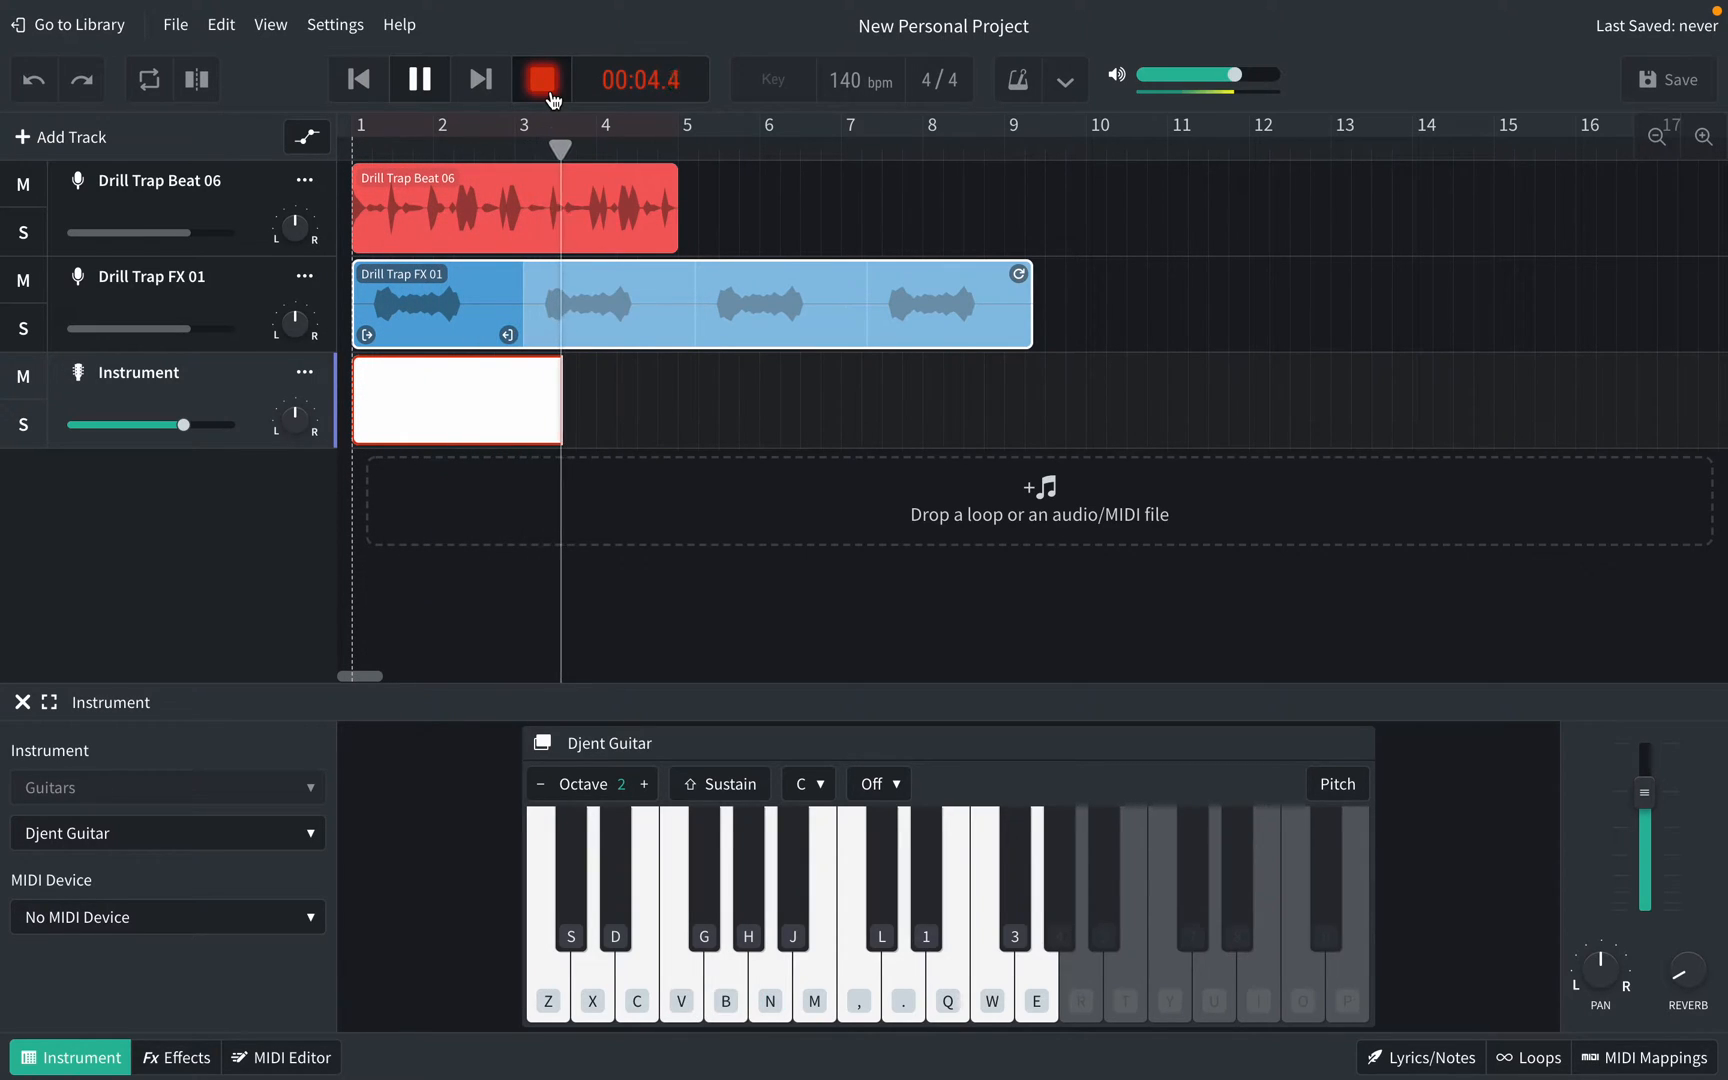
{"action": "key", "text": "c"}
{"action": "key", "text": "v"}
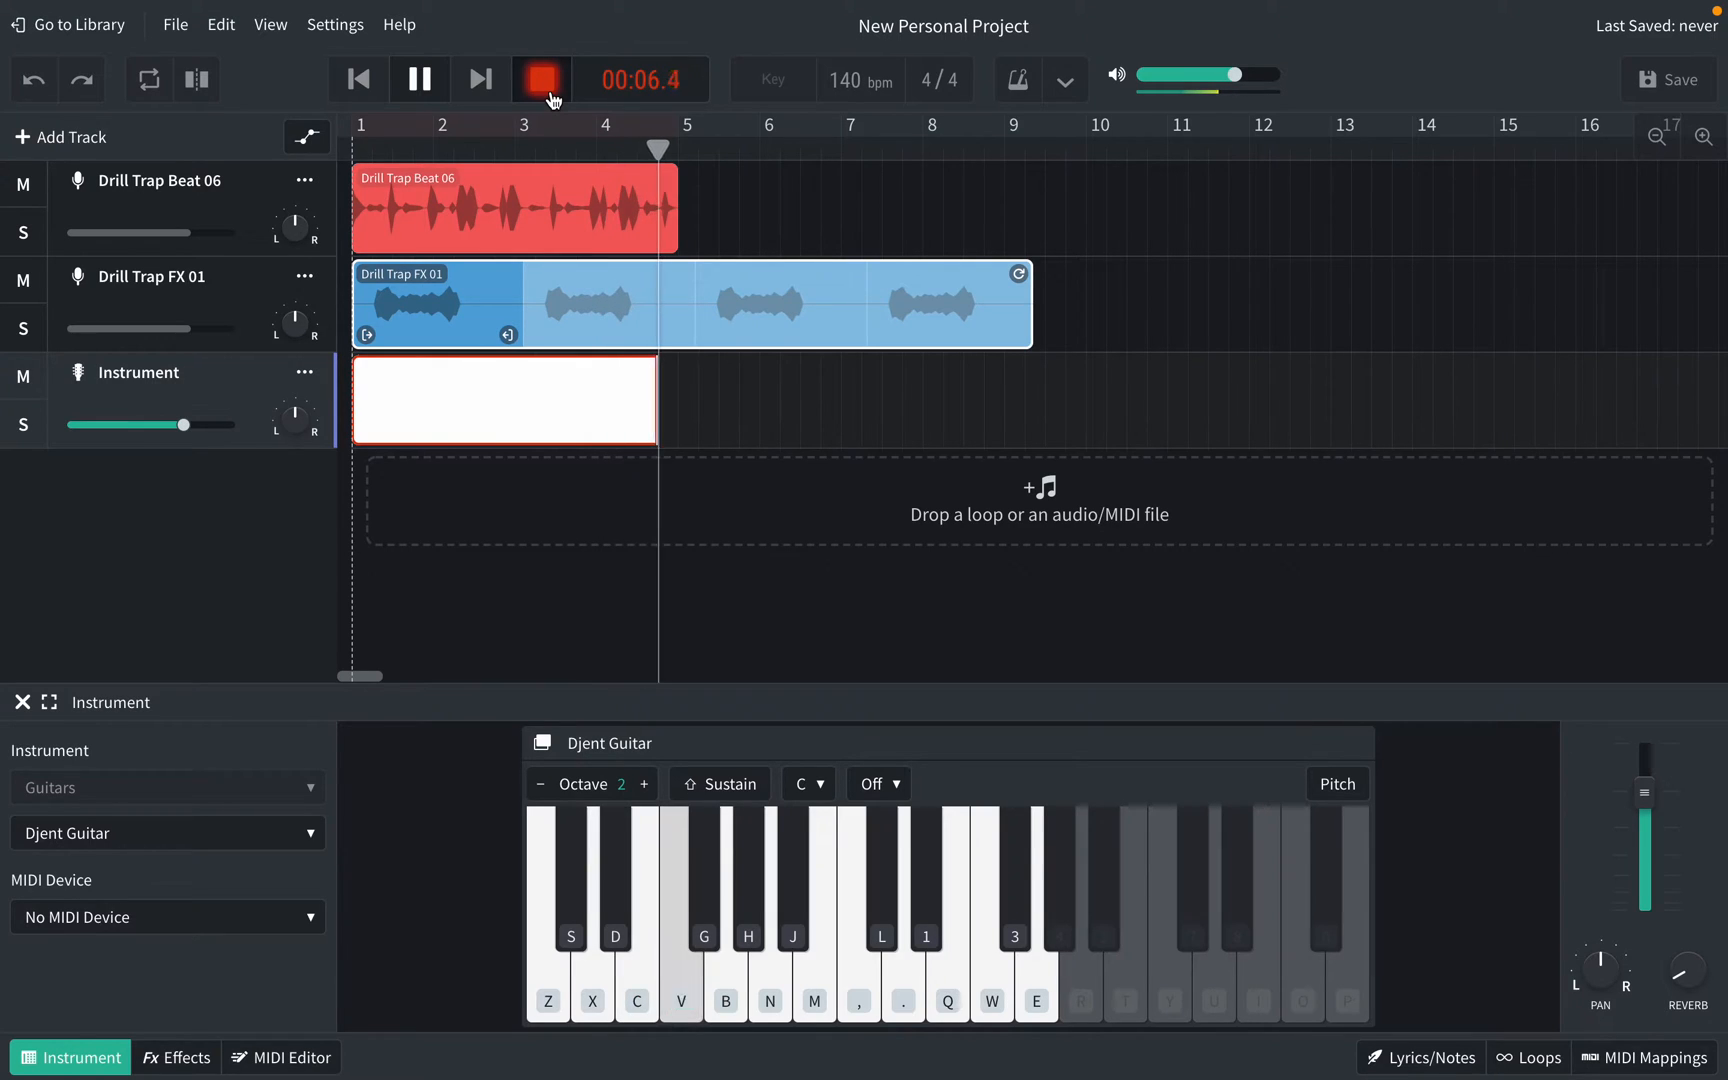
{"action": "key", "text": "b"}
{"action": "left_click", "coordinate": [549, 92]}
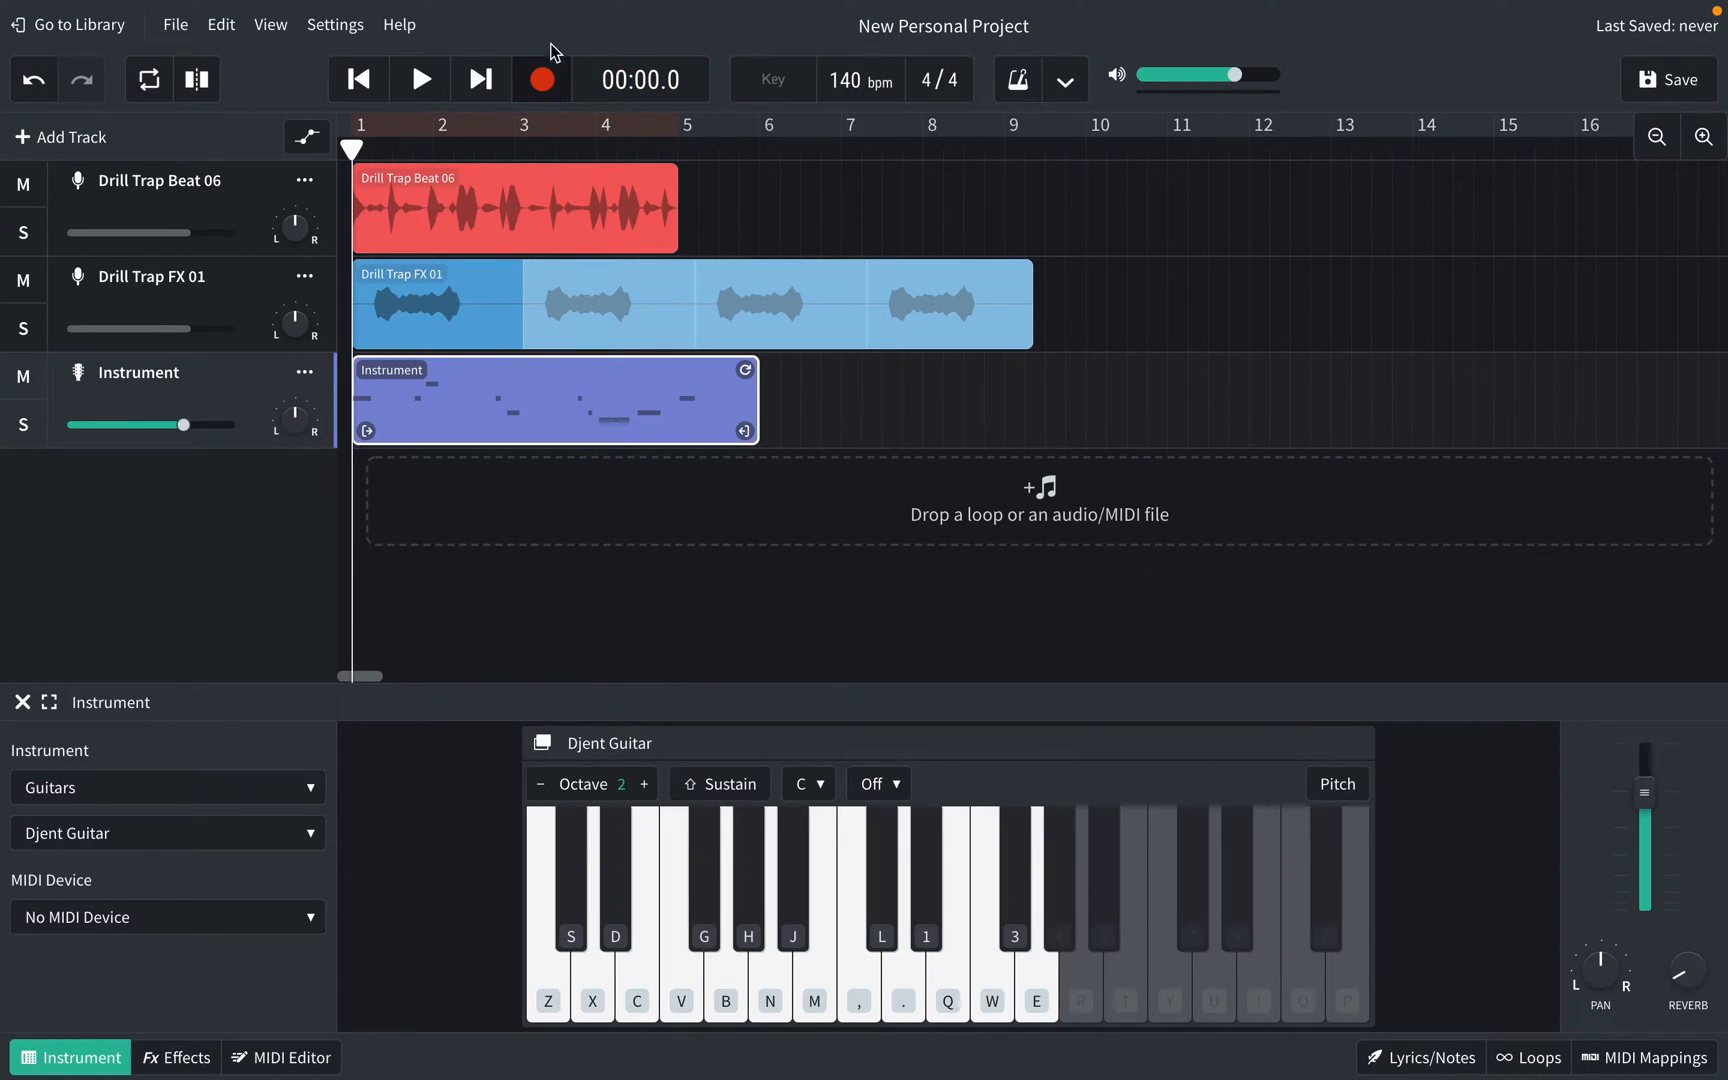
{"action": "key", "text": "space"}
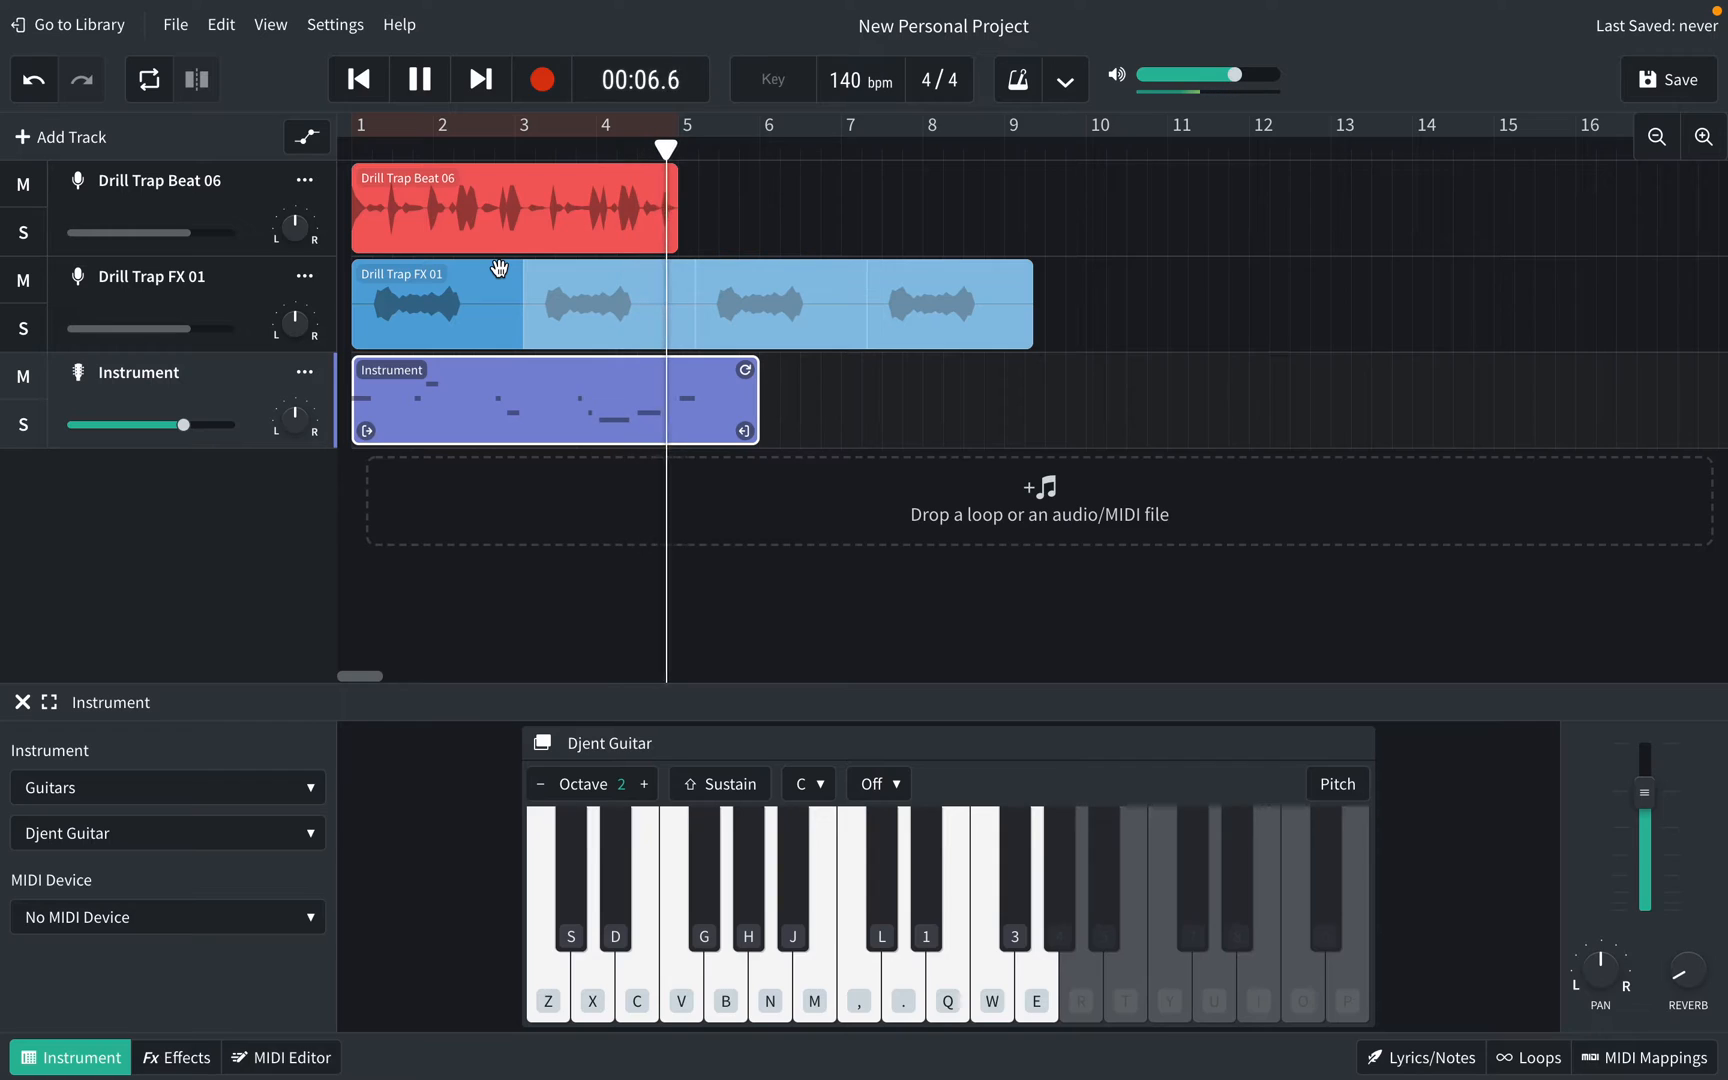
{"action": "key", "text": "space"}
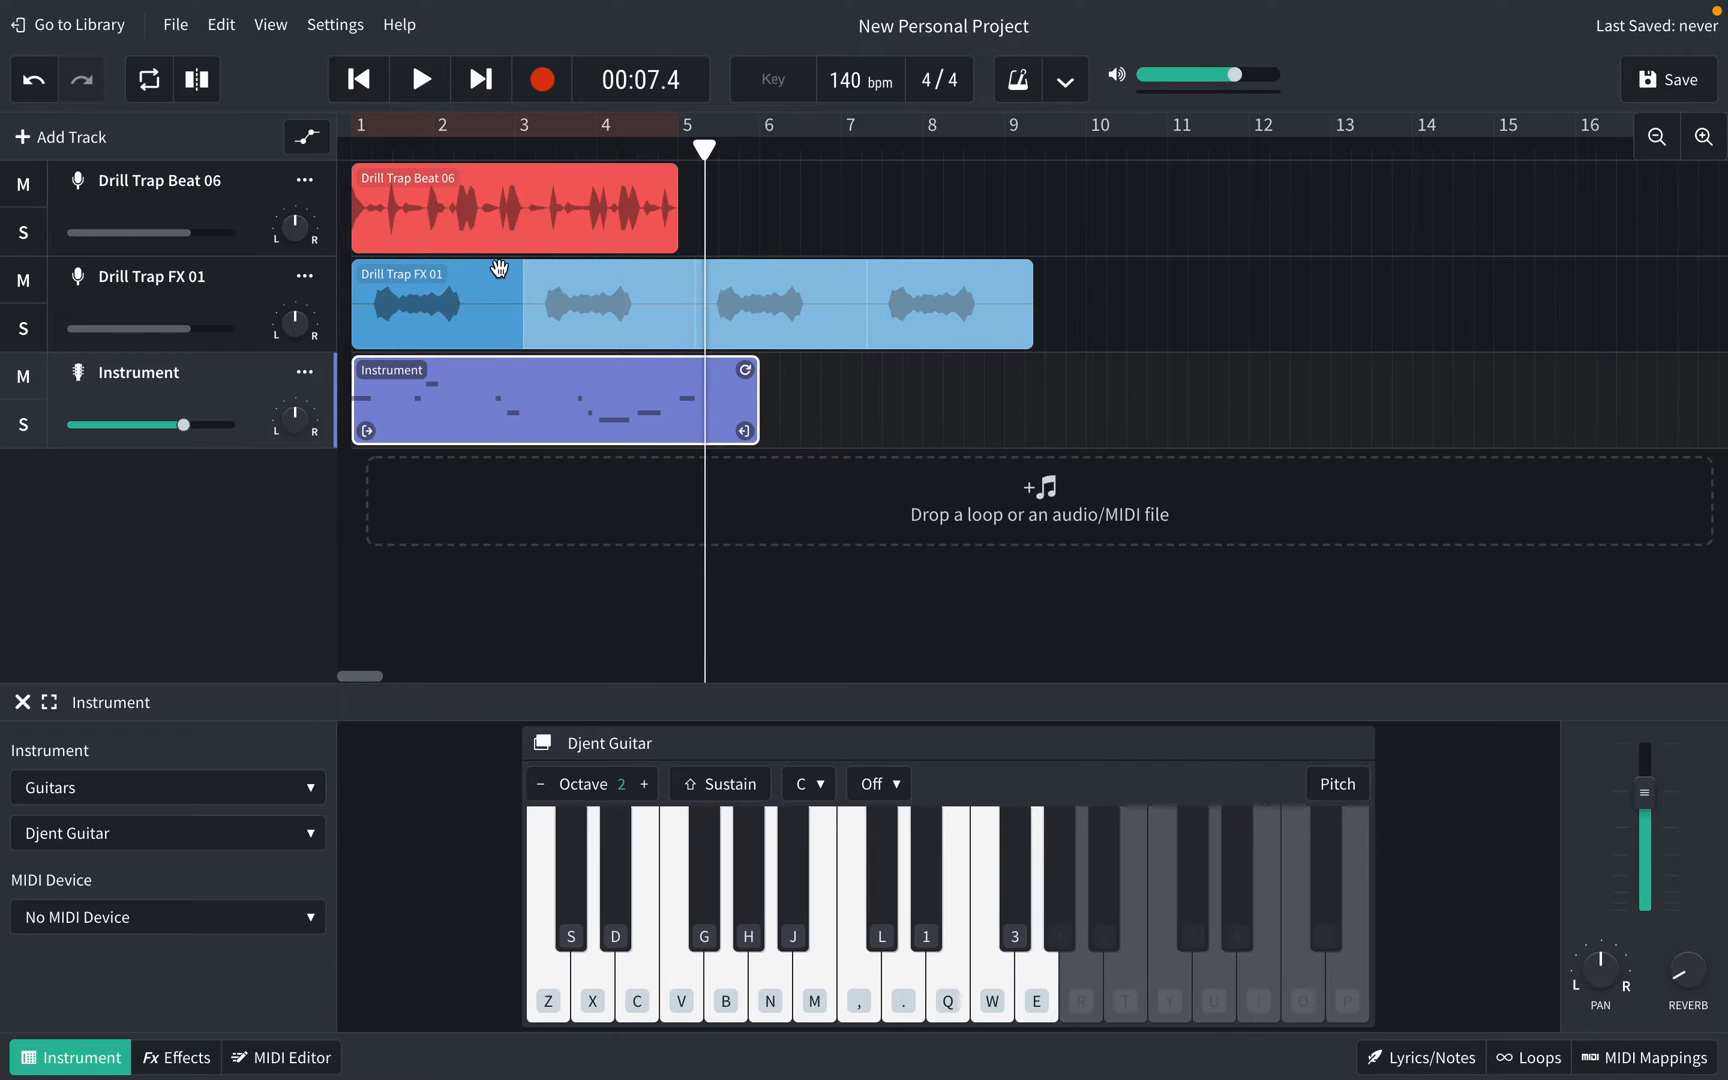
{"action": "left_click", "coordinate": [352, 145]}
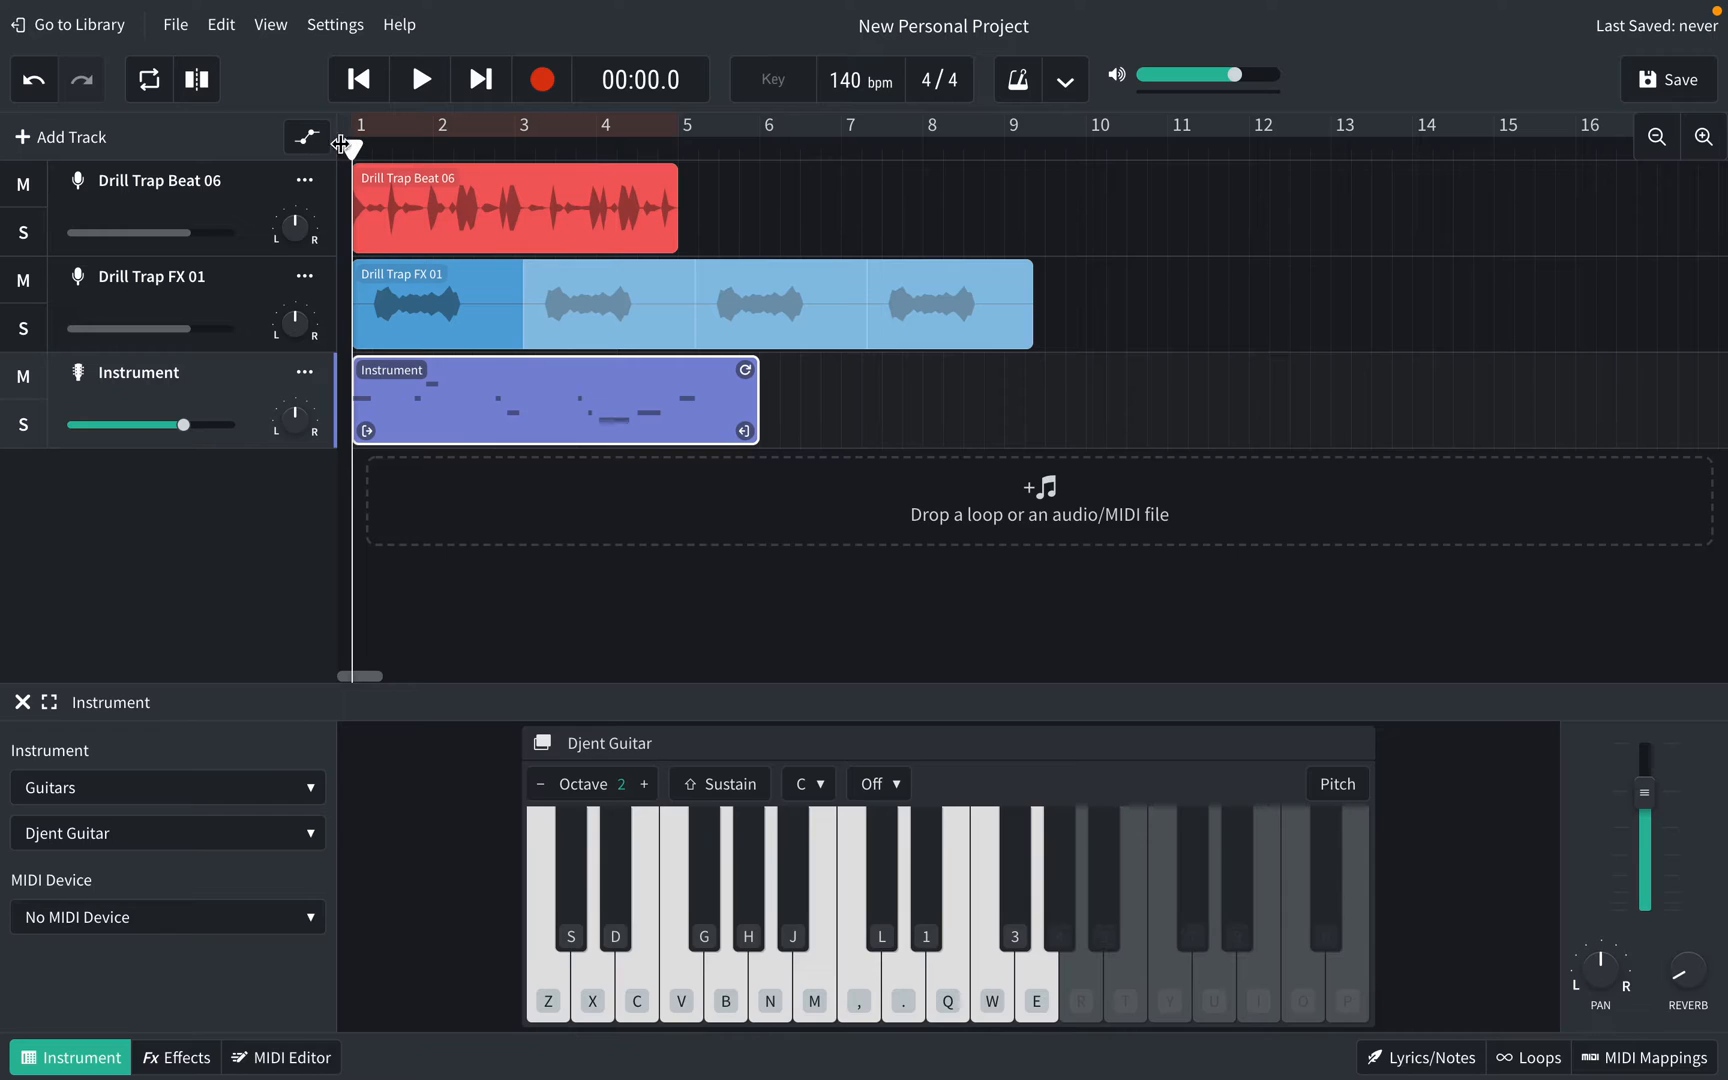
Step: Show the Instrument clip in the MIDI Editor zoomed out, and play back the melody
{"action": "left_click", "coordinate": [255, 1058]}
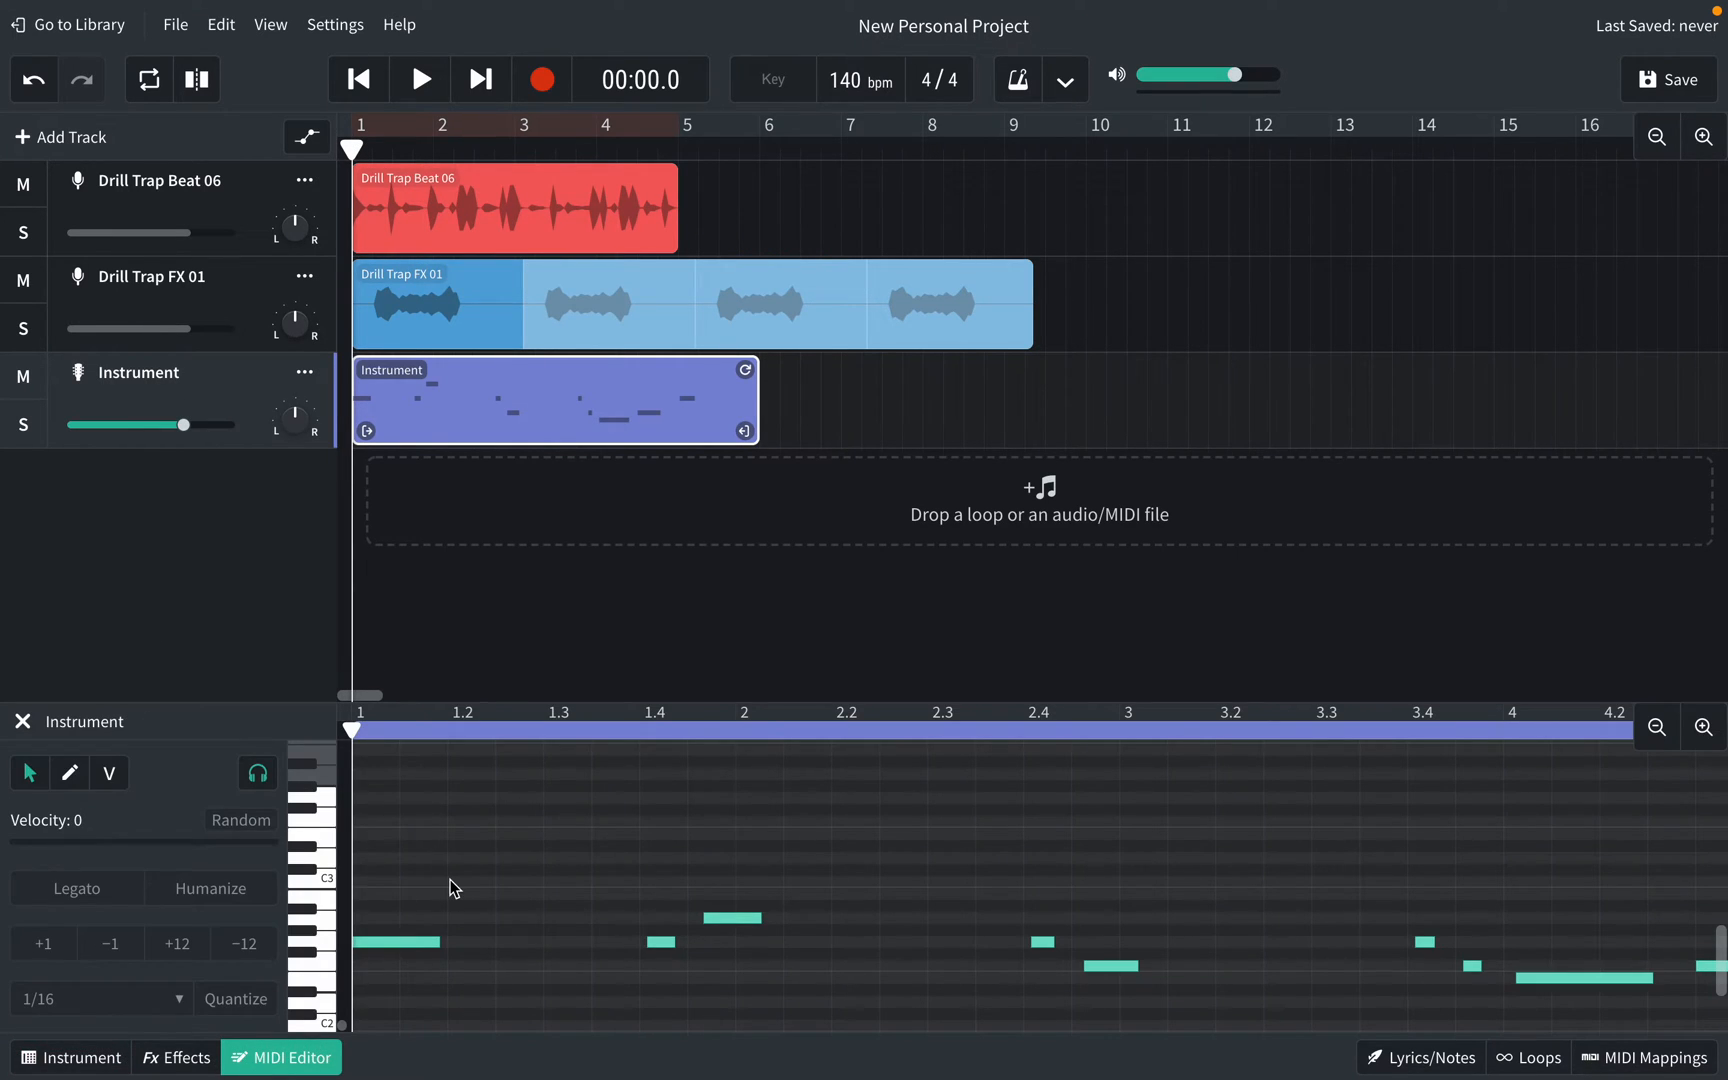
{"action": "scroll", "coordinate": [450, 879], "scroll_direction": "down", "scroll_amount": 1}
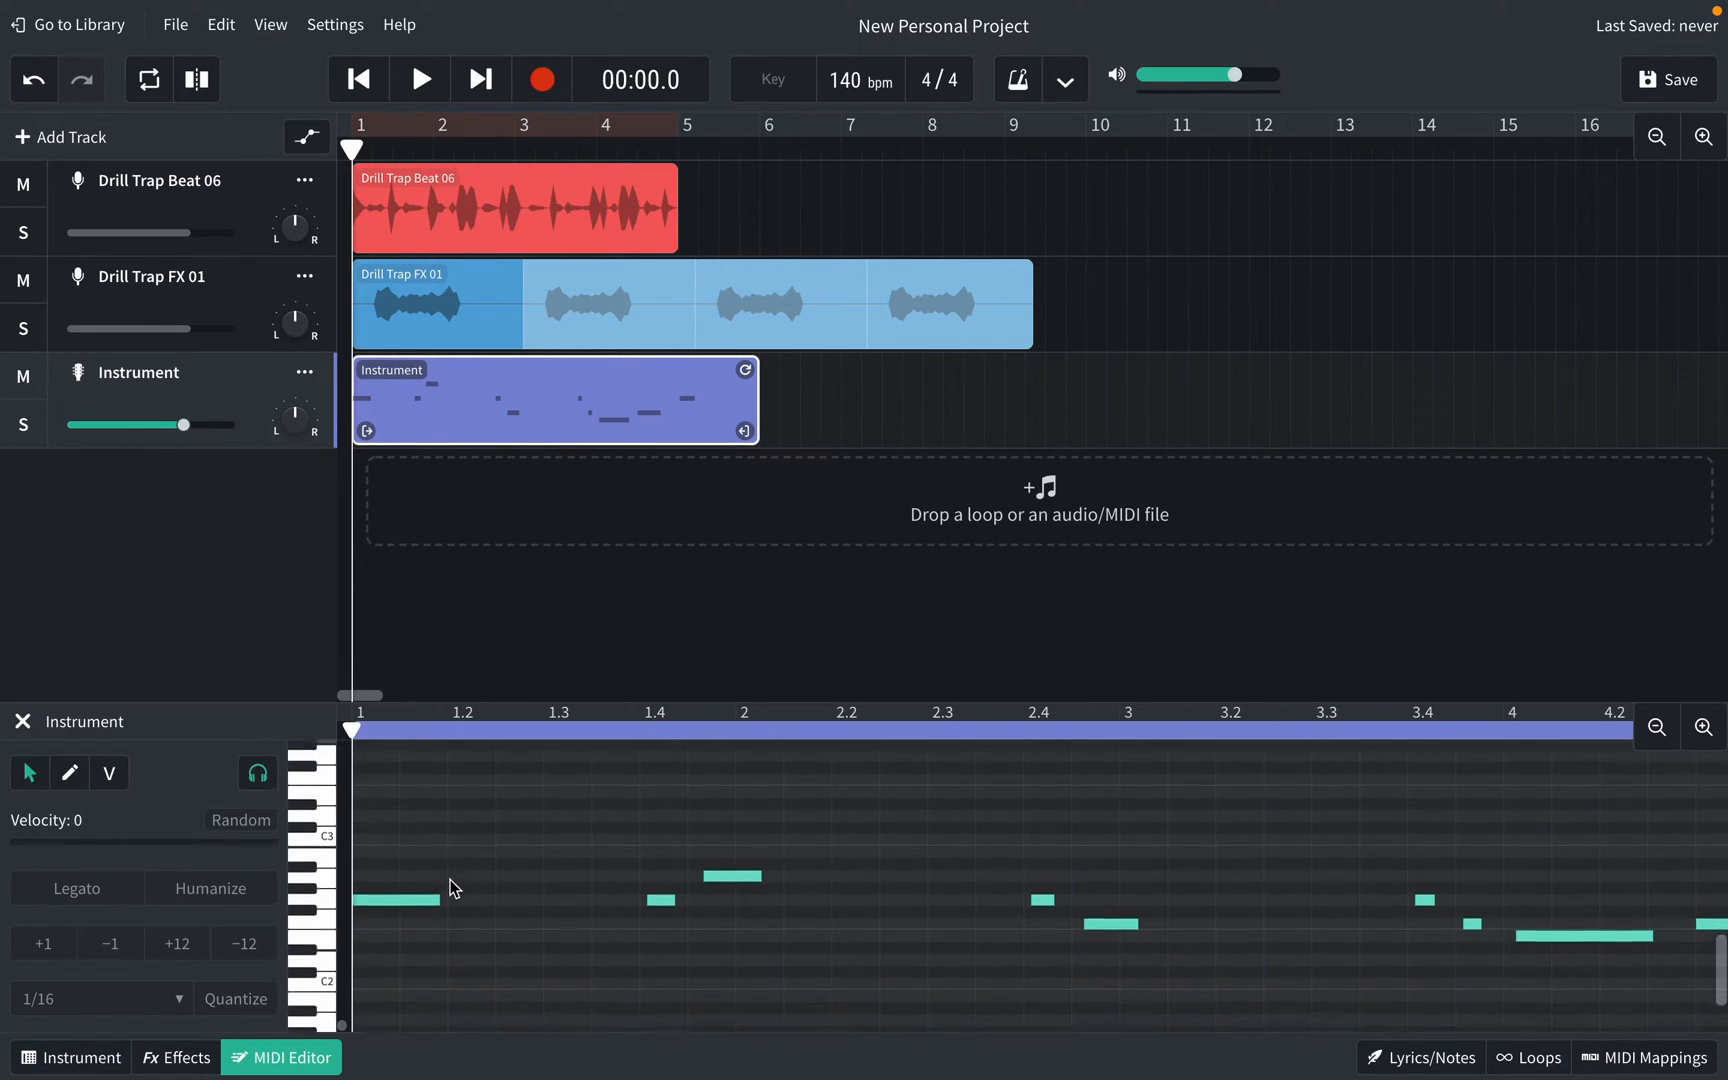
{"action": "left_click", "coordinate": [1657, 727]}
{"action": "scroll", "coordinate": [880, 950], "scroll_direction": "down", "scroll_amount": 1}
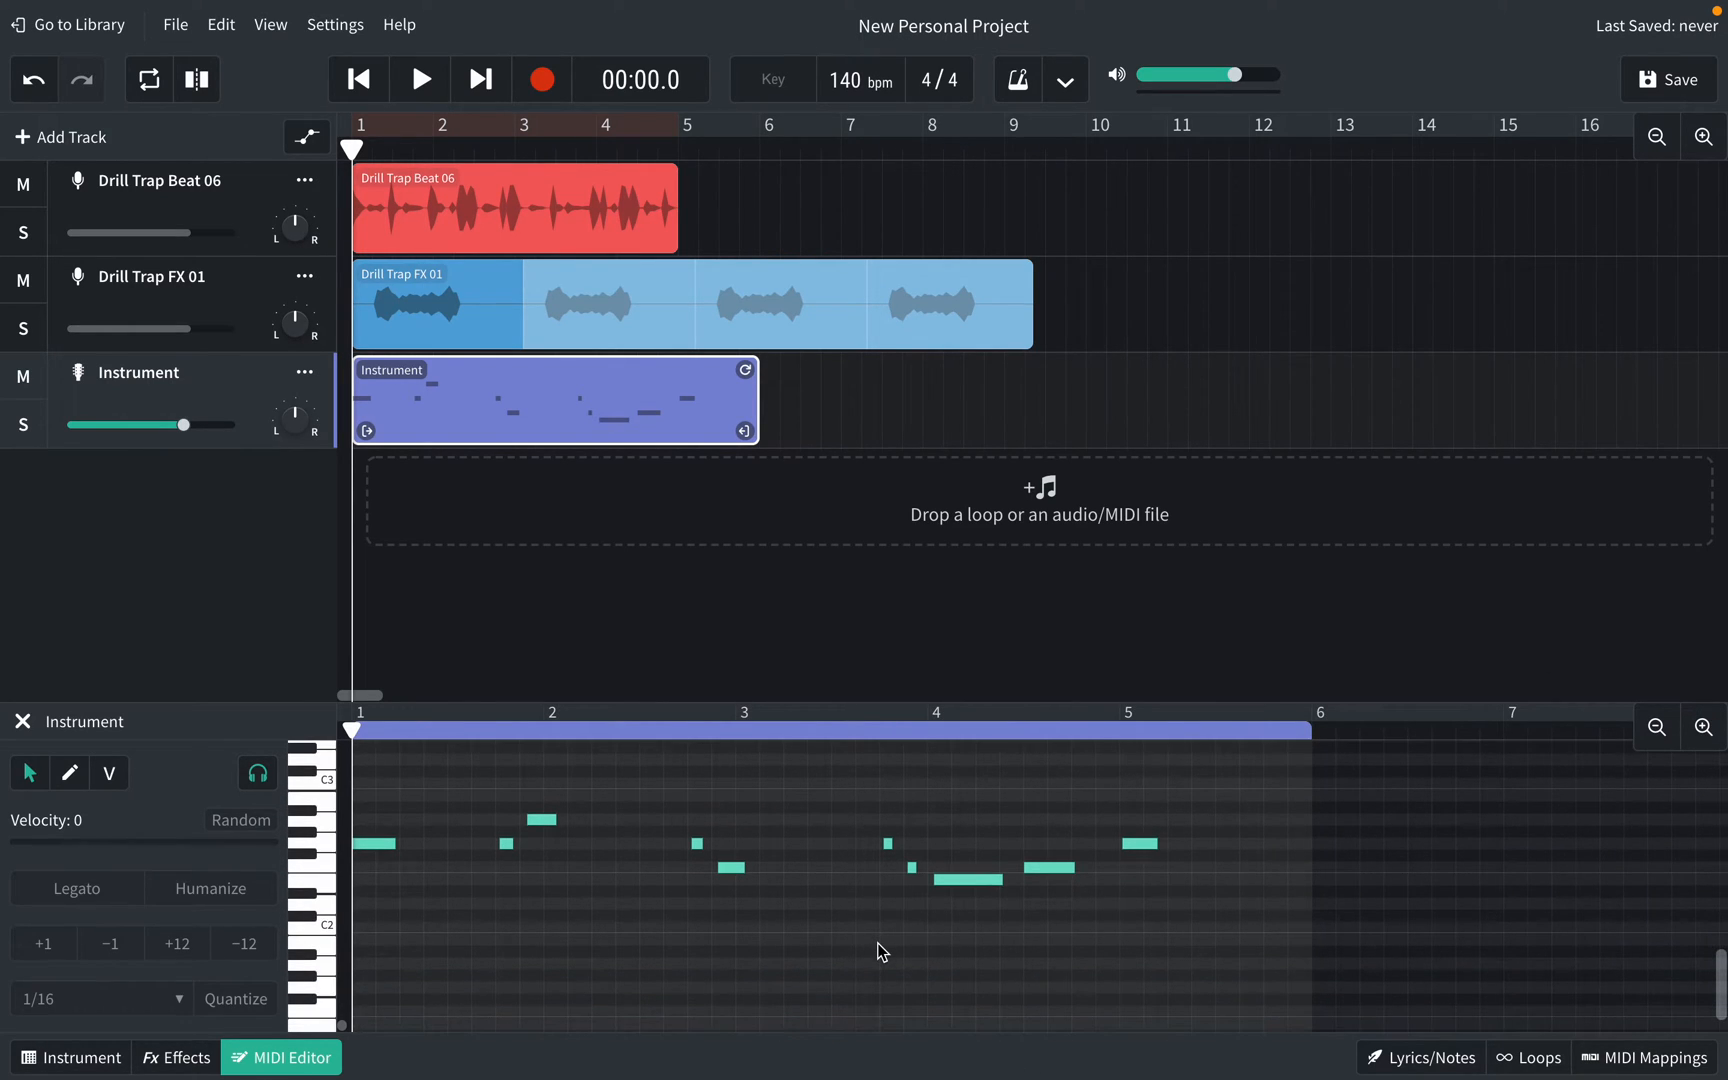
{"action": "key", "text": "space"}
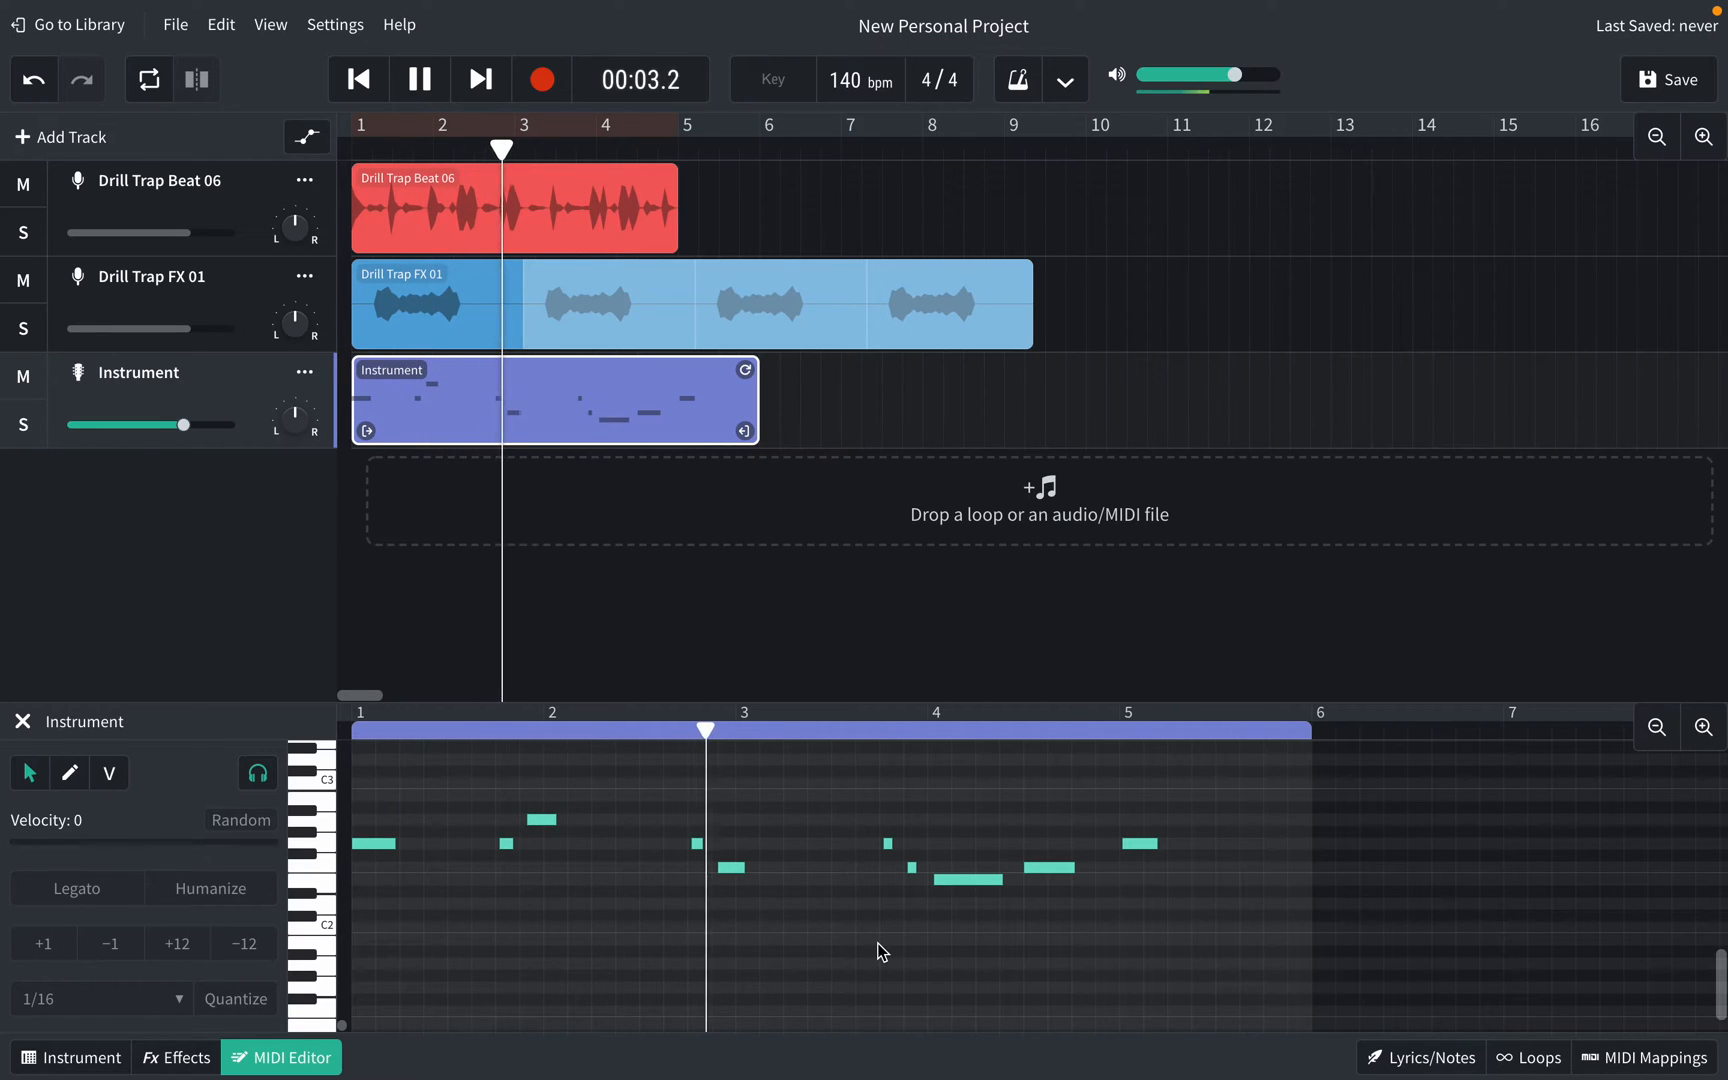
{"action": "key", "text": "space"}
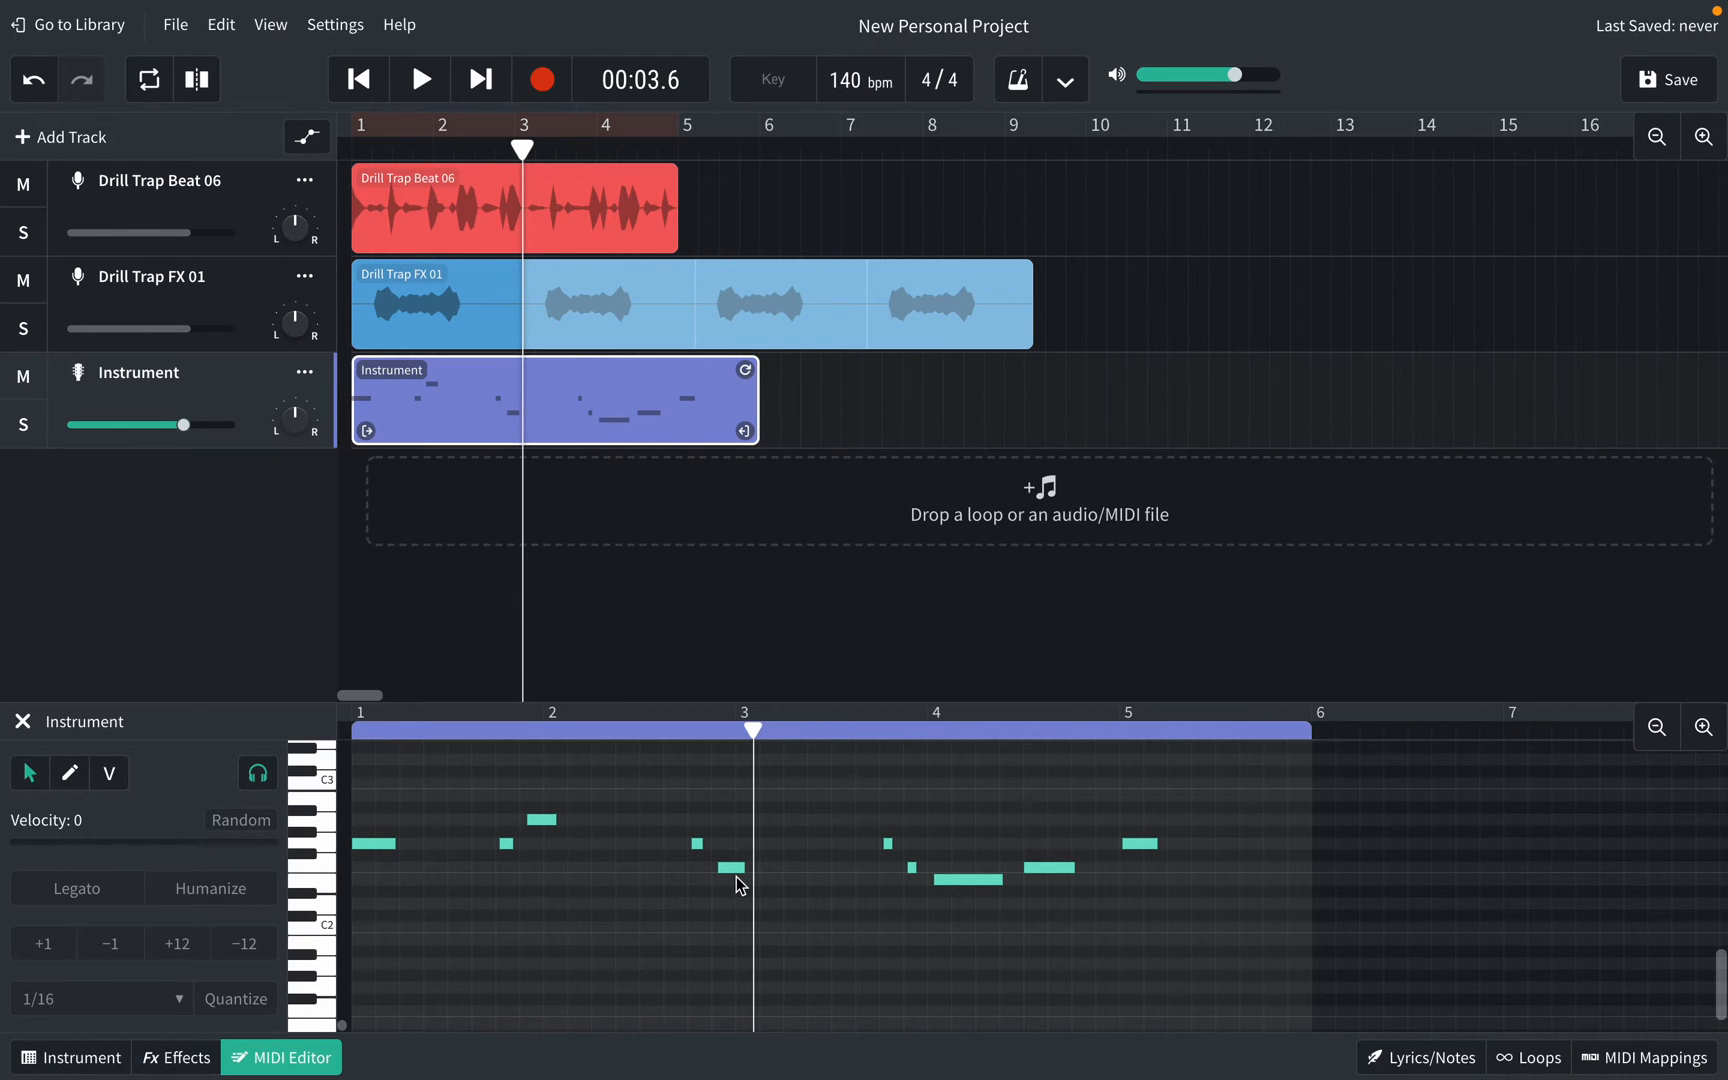
Step: Zoom the piano roll in and scroll to the recorded melody notes
{"action": "scroll", "coordinate": [736, 876], "scroll_direction": "down", "scroll_amount": 2}
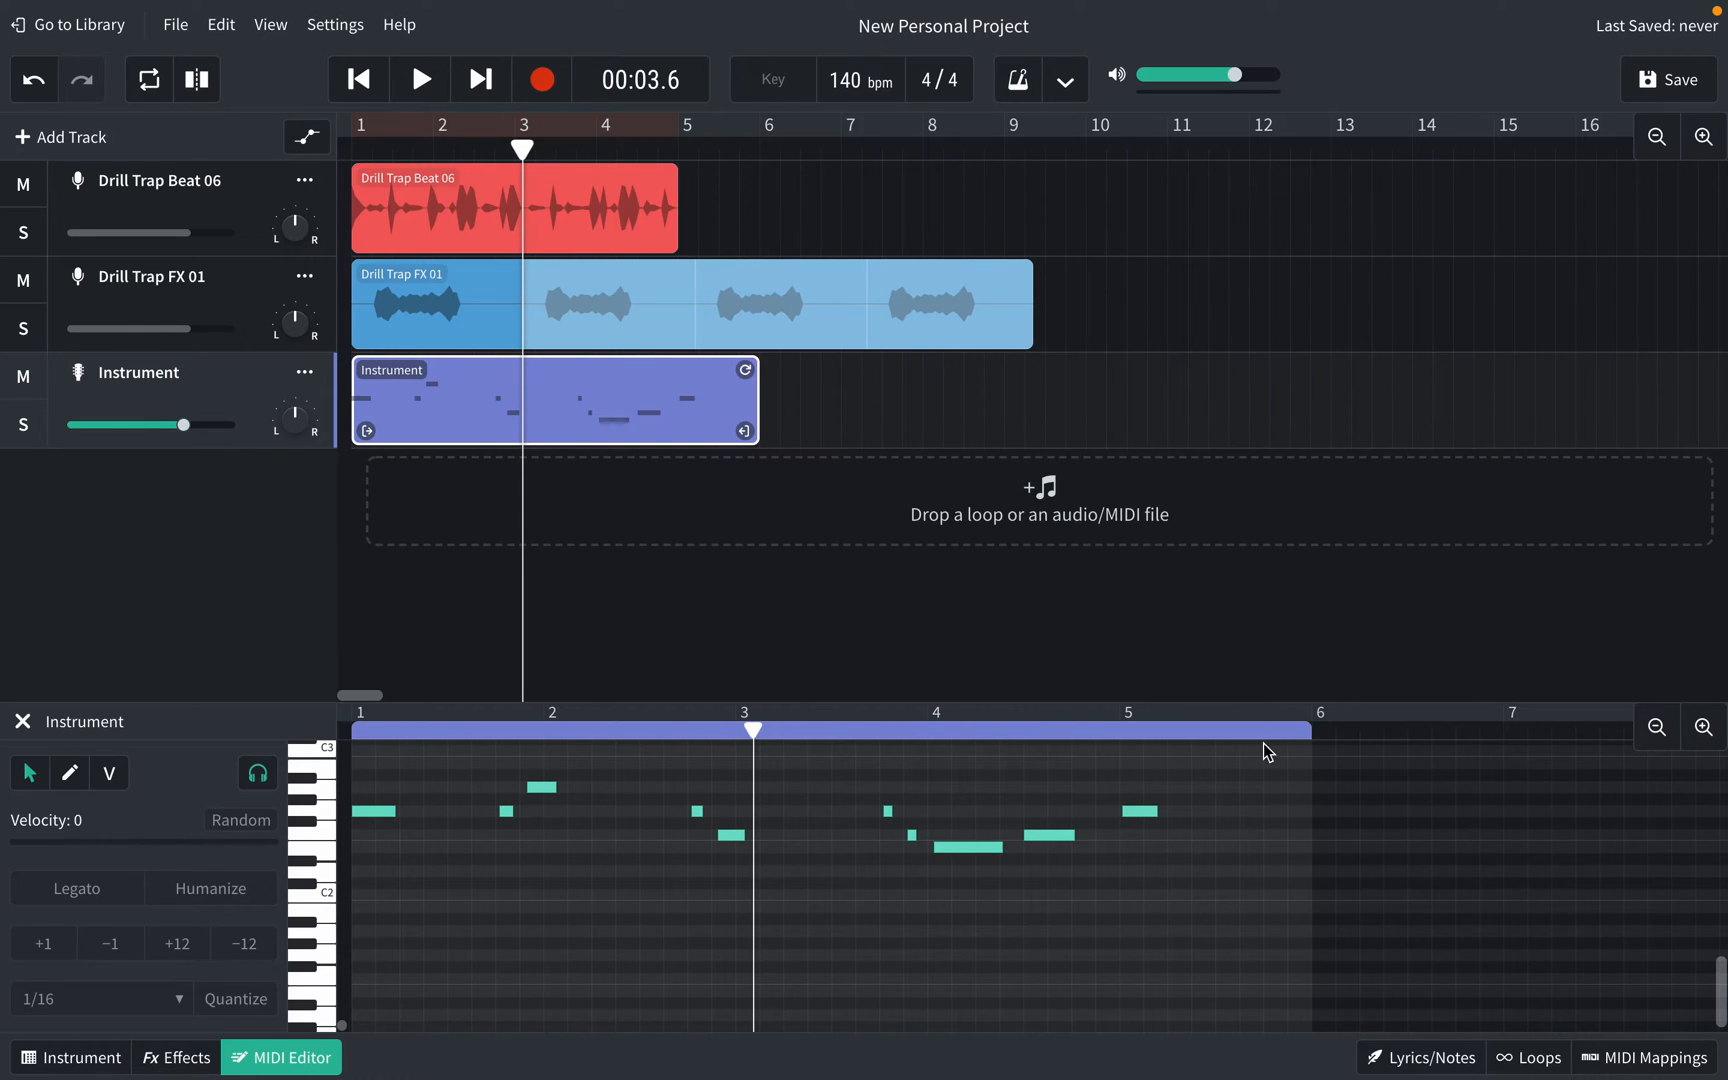
{"action": "left_click", "coordinate": [1703, 727]}
{"action": "scroll", "coordinate": [806, 902], "scroll_direction": "left", "scroll_amount": 2}
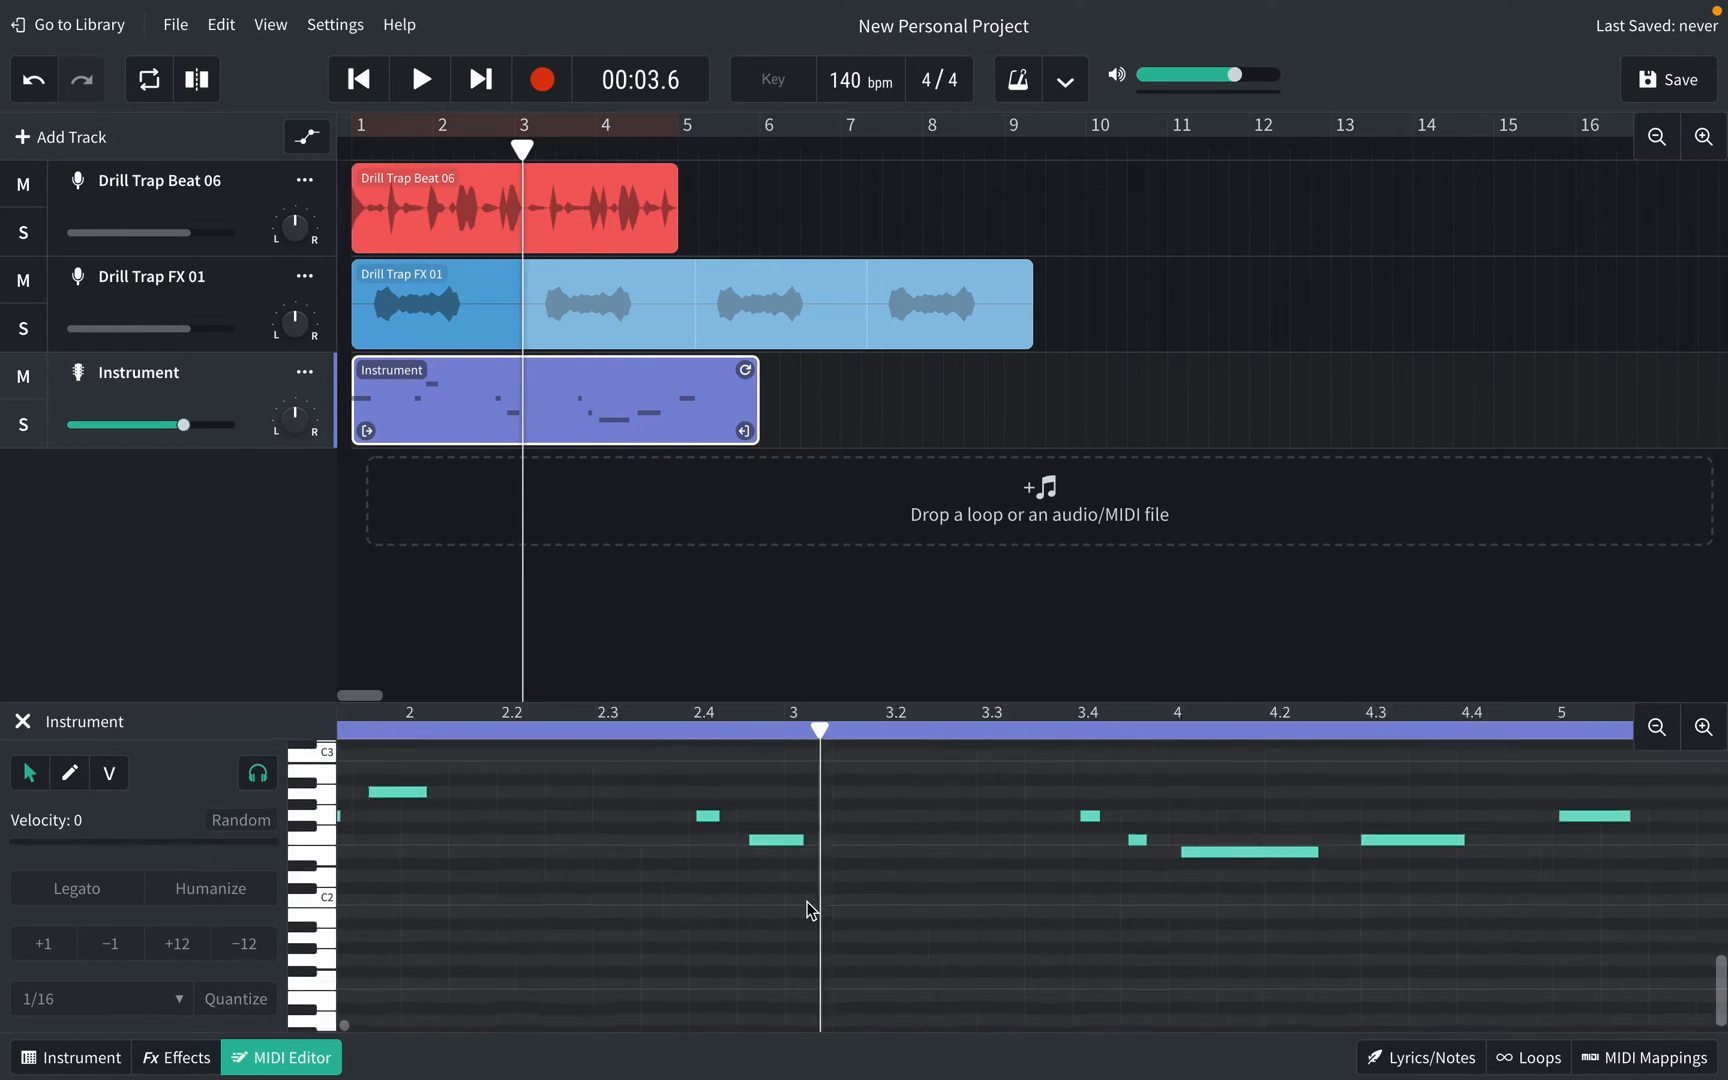
{"action": "scroll", "coordinate": [806, 902], "scroll_direction": "left", "scroll_amount": 2}
{"action": "scroll", "coordinate": [811, 910], "scroll_direction": "down", "scroll_amount": 1}
{"action": "scroll", "coordinate": [378, 925], "scroll_direction": "left", "scroll_amount": 5}
{"action": "scroll", "coordinate": [378, 925], "scroll_direction": "down", "scroll_amount": 1}
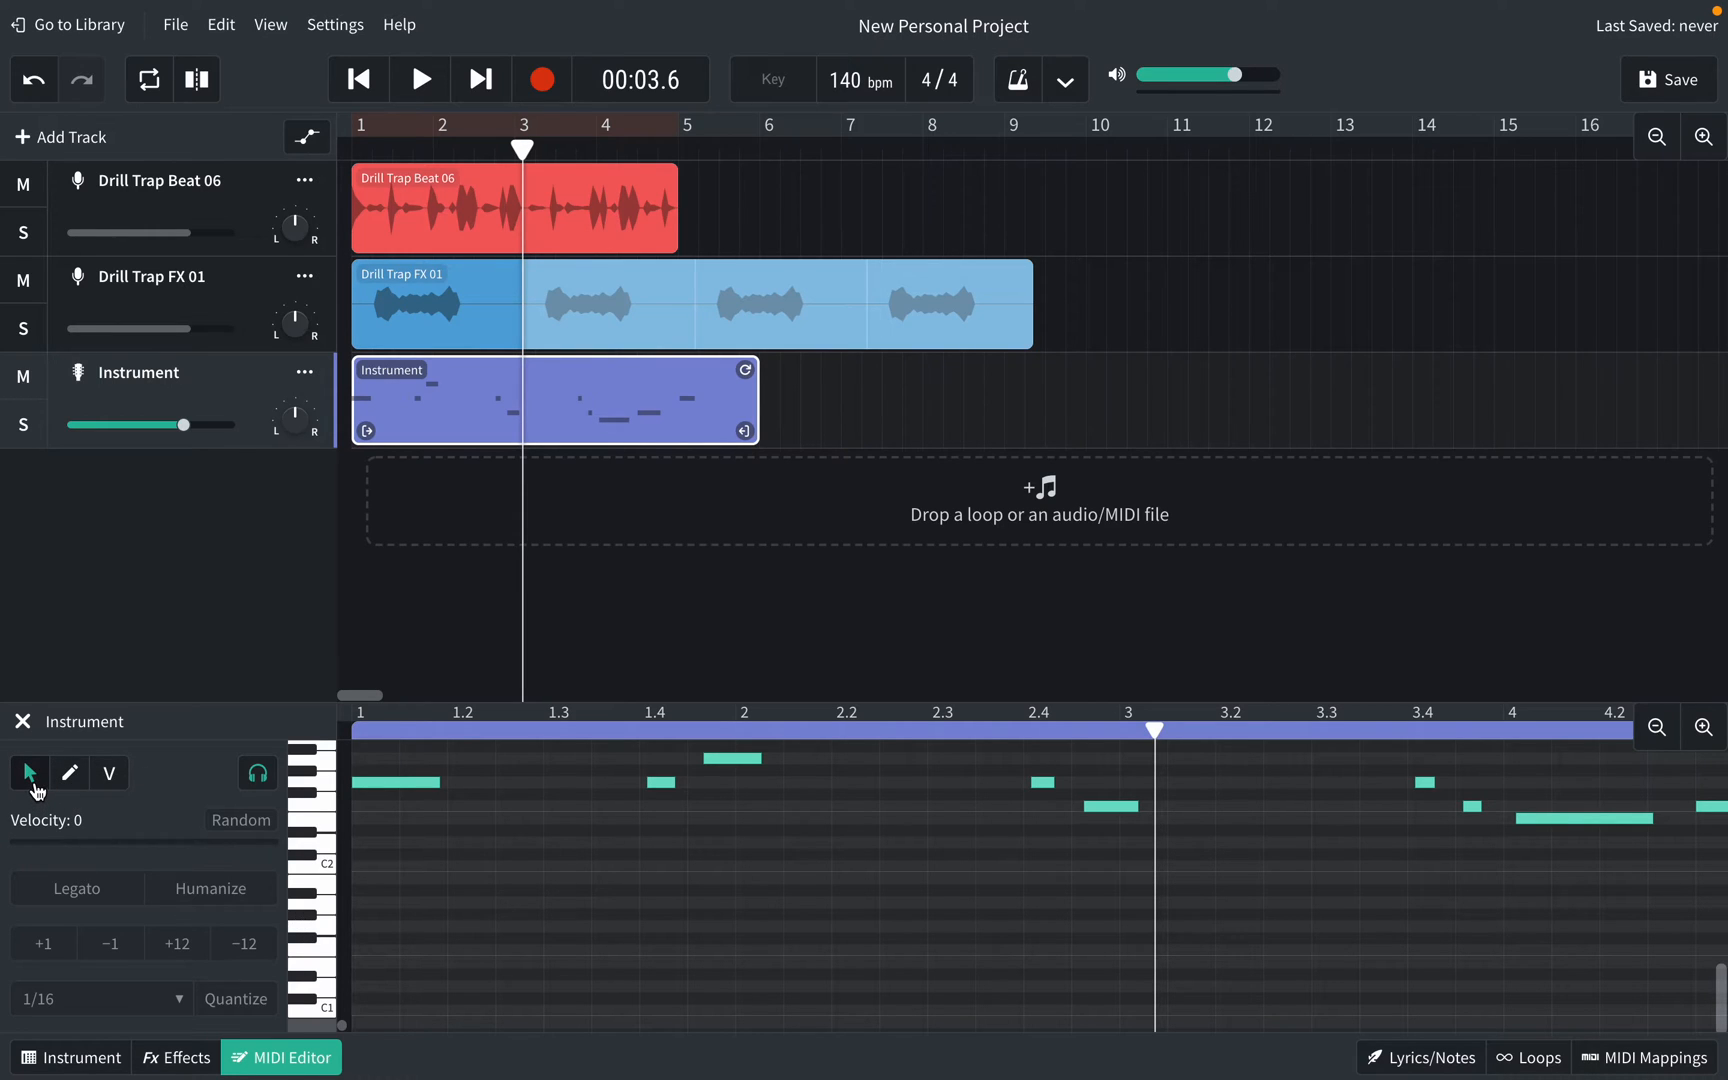
Step: Trial-move the first melody note in bar 1, then undo to restore it
{"action": "scroll", "coordinate": [423, 848], "scroll_direction": "up", "scroll_amount": 1}
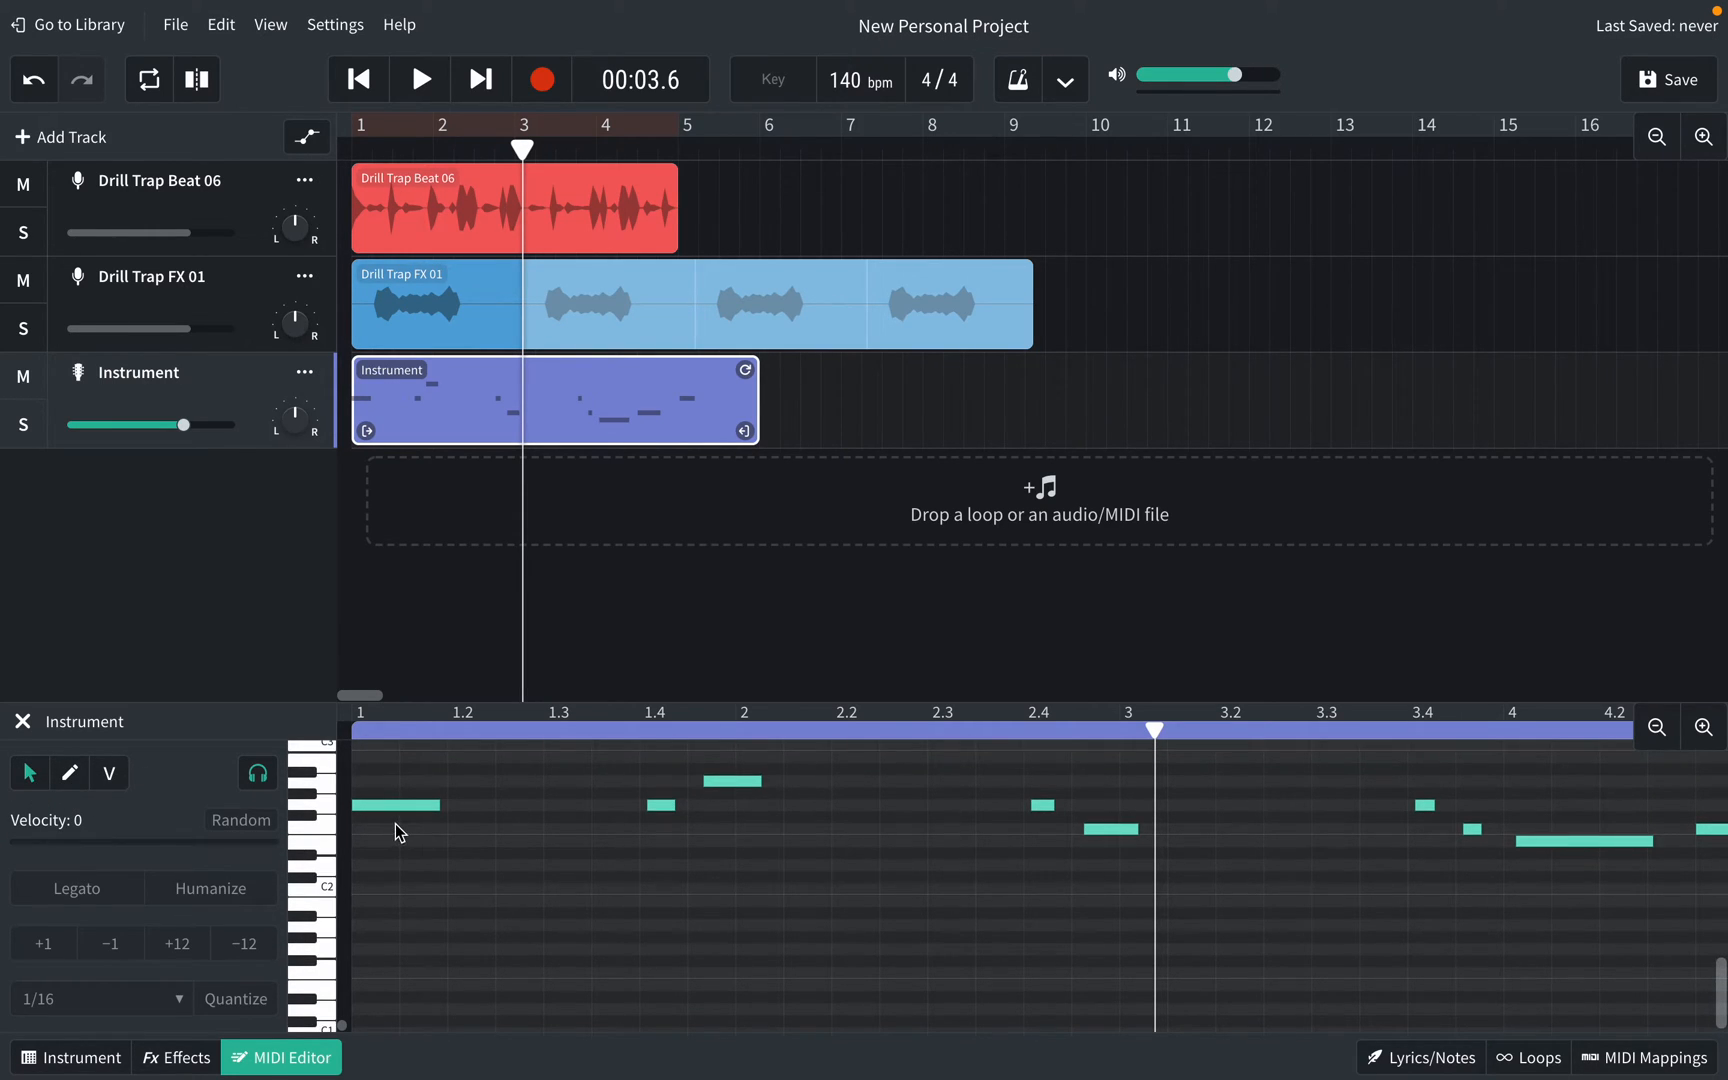
{"action": "left_click", "coordinate": [387, 809]}
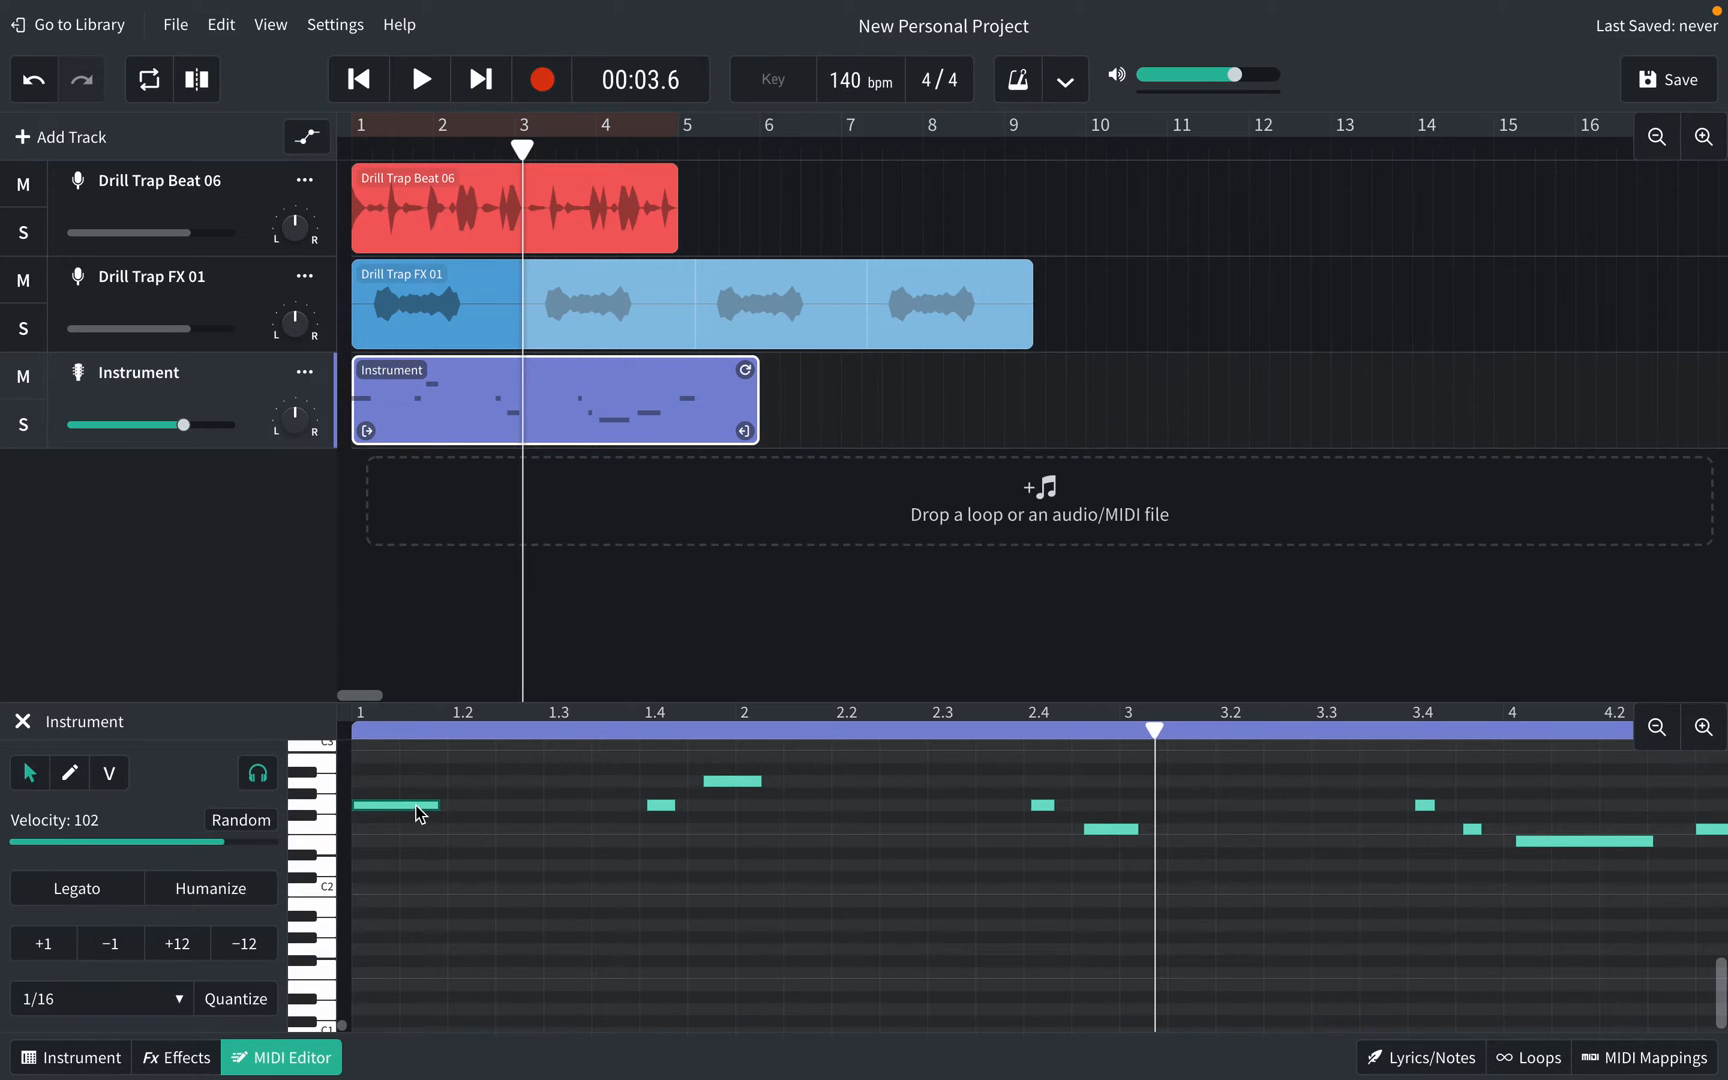
{"action": "left_click_drag", "start_coordinate": [390, 805], "coordinate": [539, 850]}
{"action": "key", "text": "ctrl+z"}
Step: Switch the MIDI Editor to the Pencil tool and clear the note selection
{"action": "scroll", "coordinate": [535, 860], "scroll_direction": "down", "scroll_amount": 8}
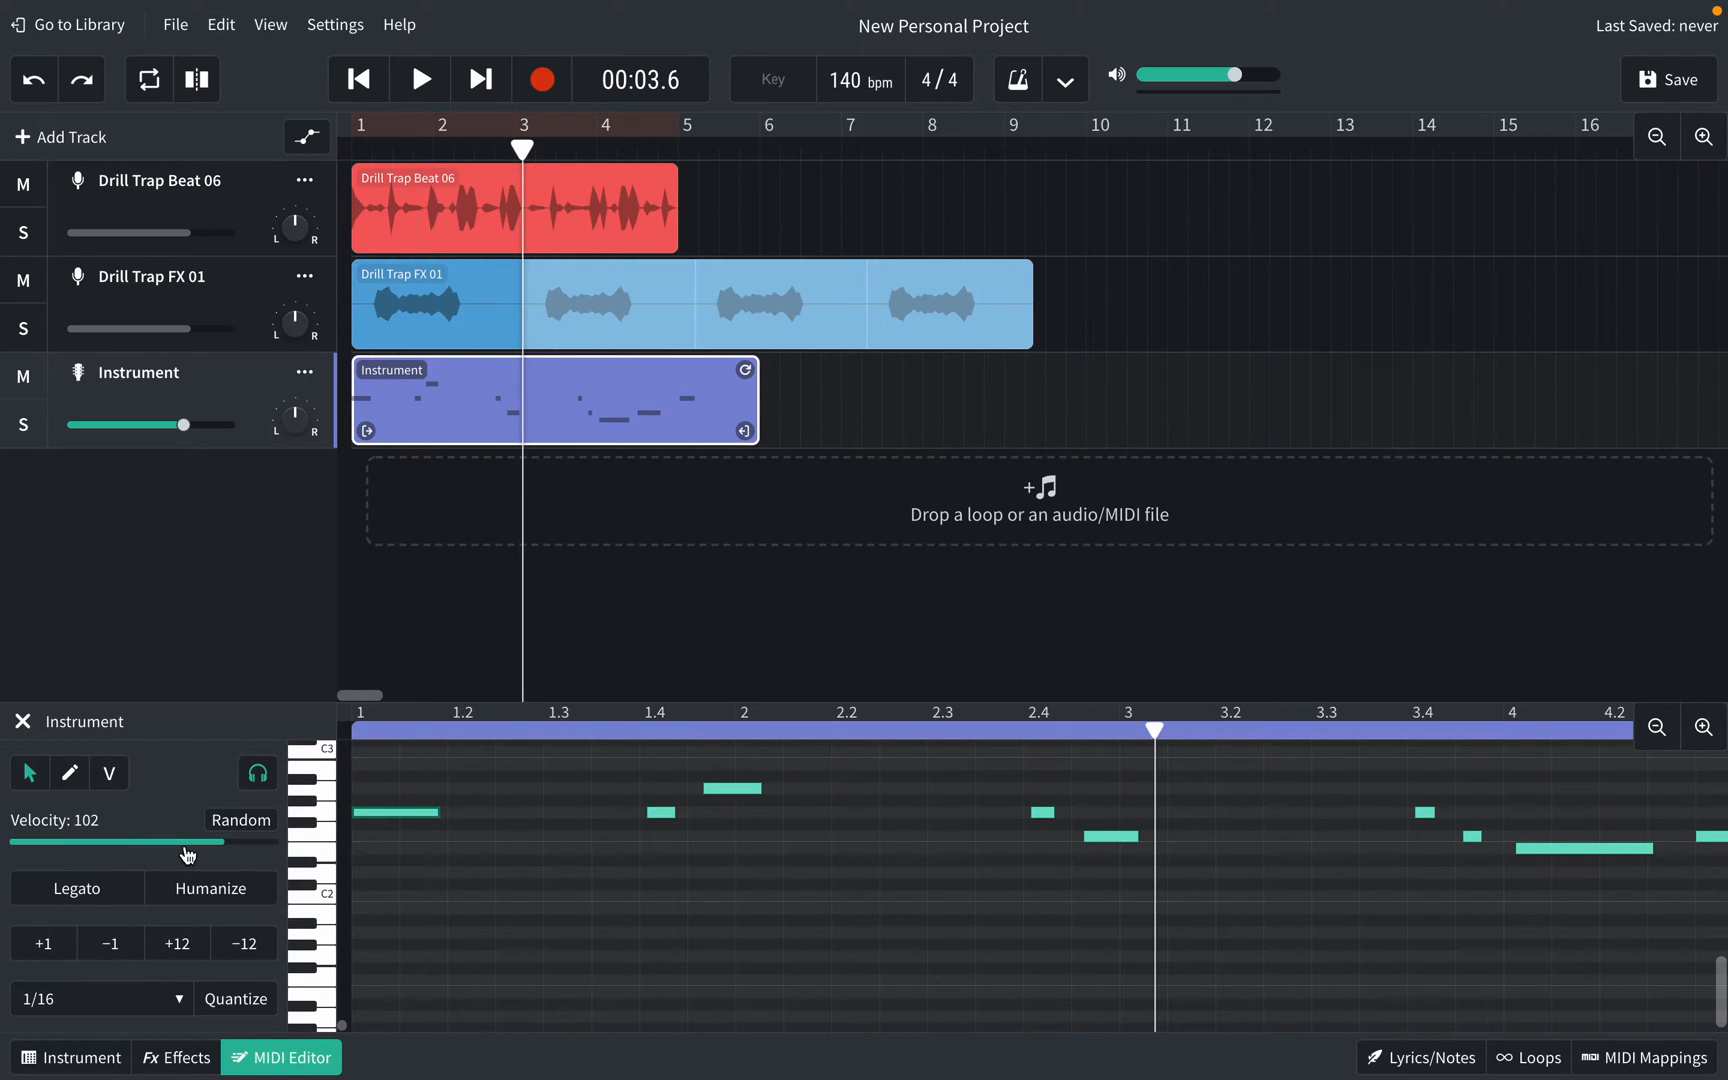
{"action": "left_click", "coordinate": [70, 775]}
{"action": "left_click", "coordinate": [358, 915]}
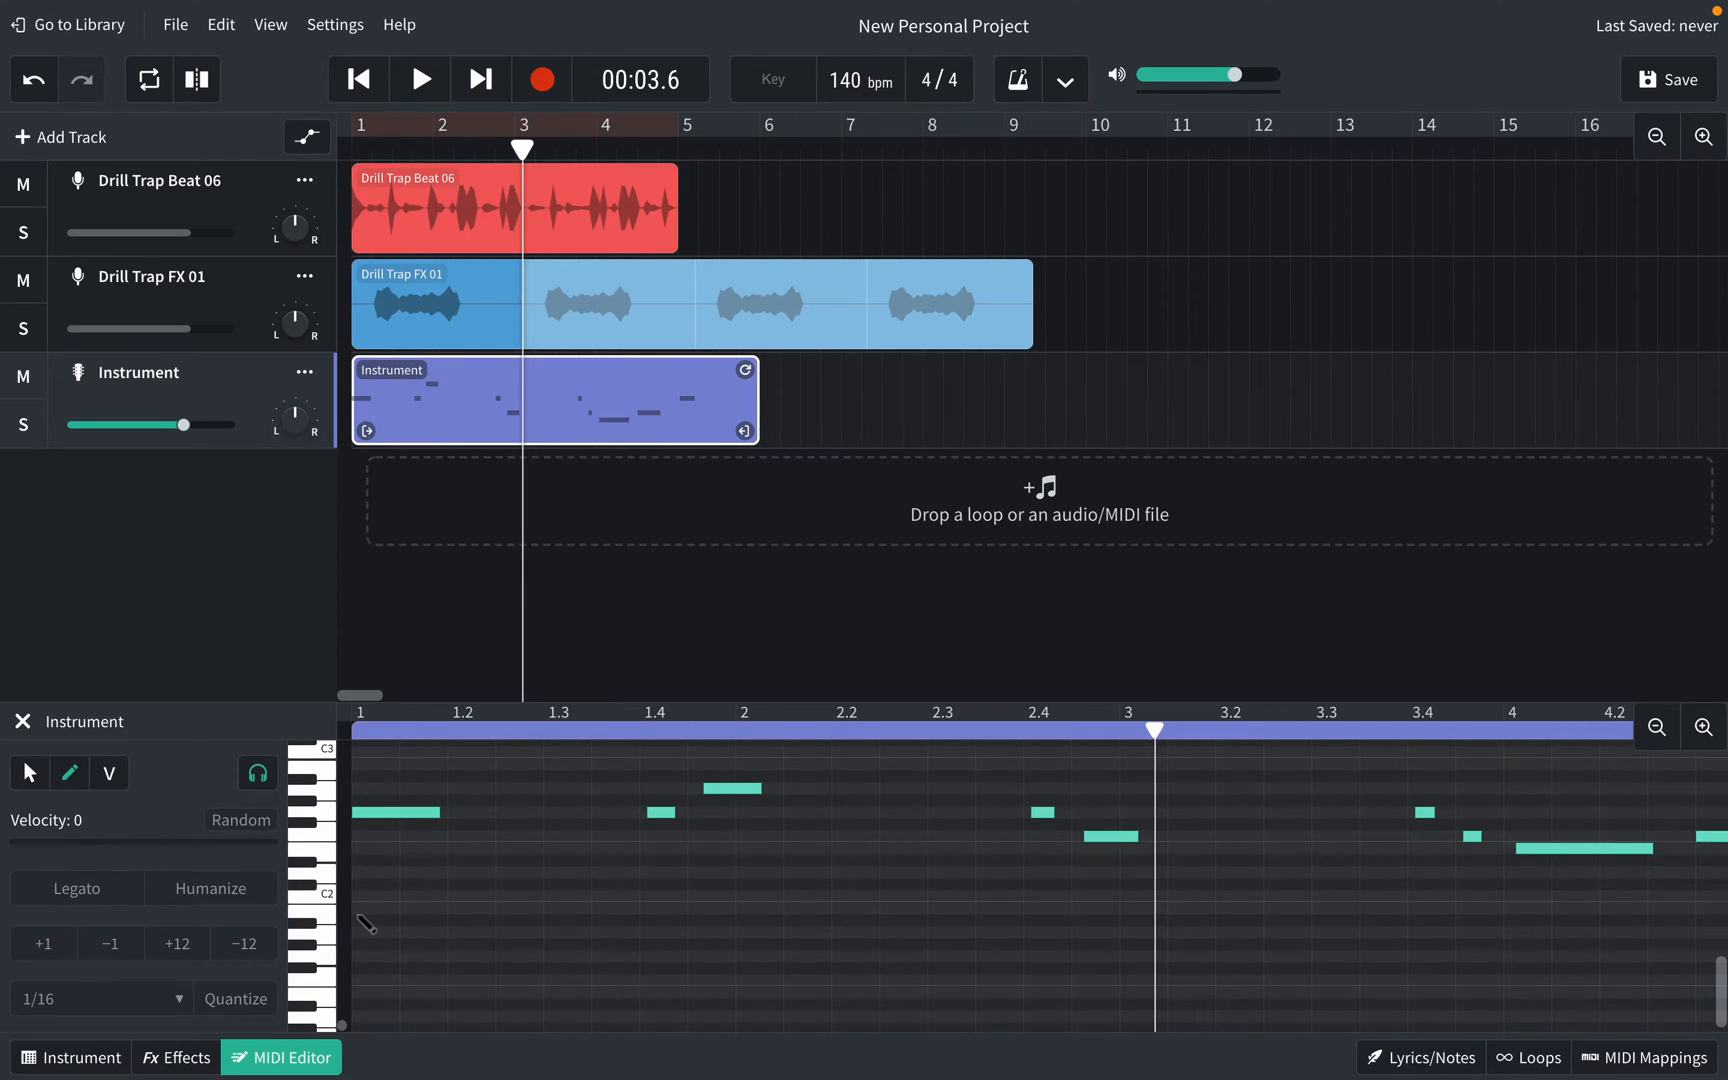
Step: Draw four short C2 notes across bar 1 beneath the melody, the last near beat 1.4
{"action": "left_click", "coordinate": [360, 910]}
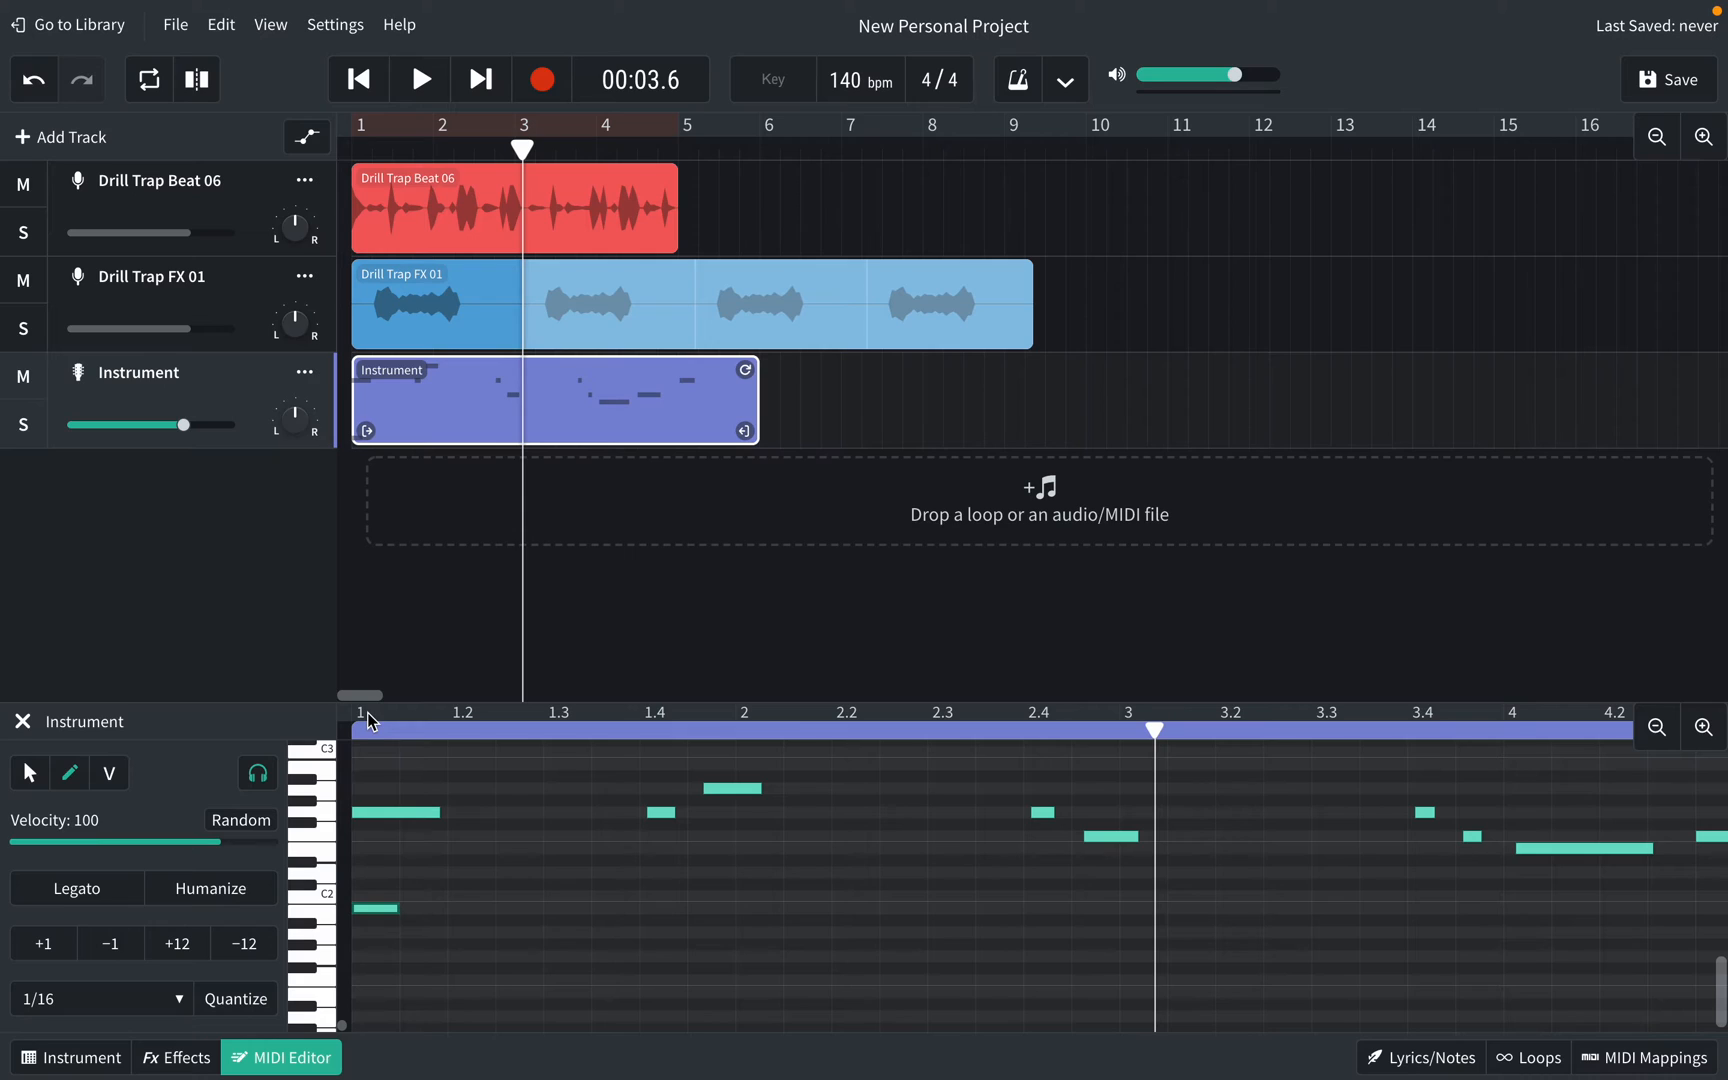
{"action": "left_click", "coordinate": [458, 909]}
{"action": "left_click", "coordinate": [600, 910]}
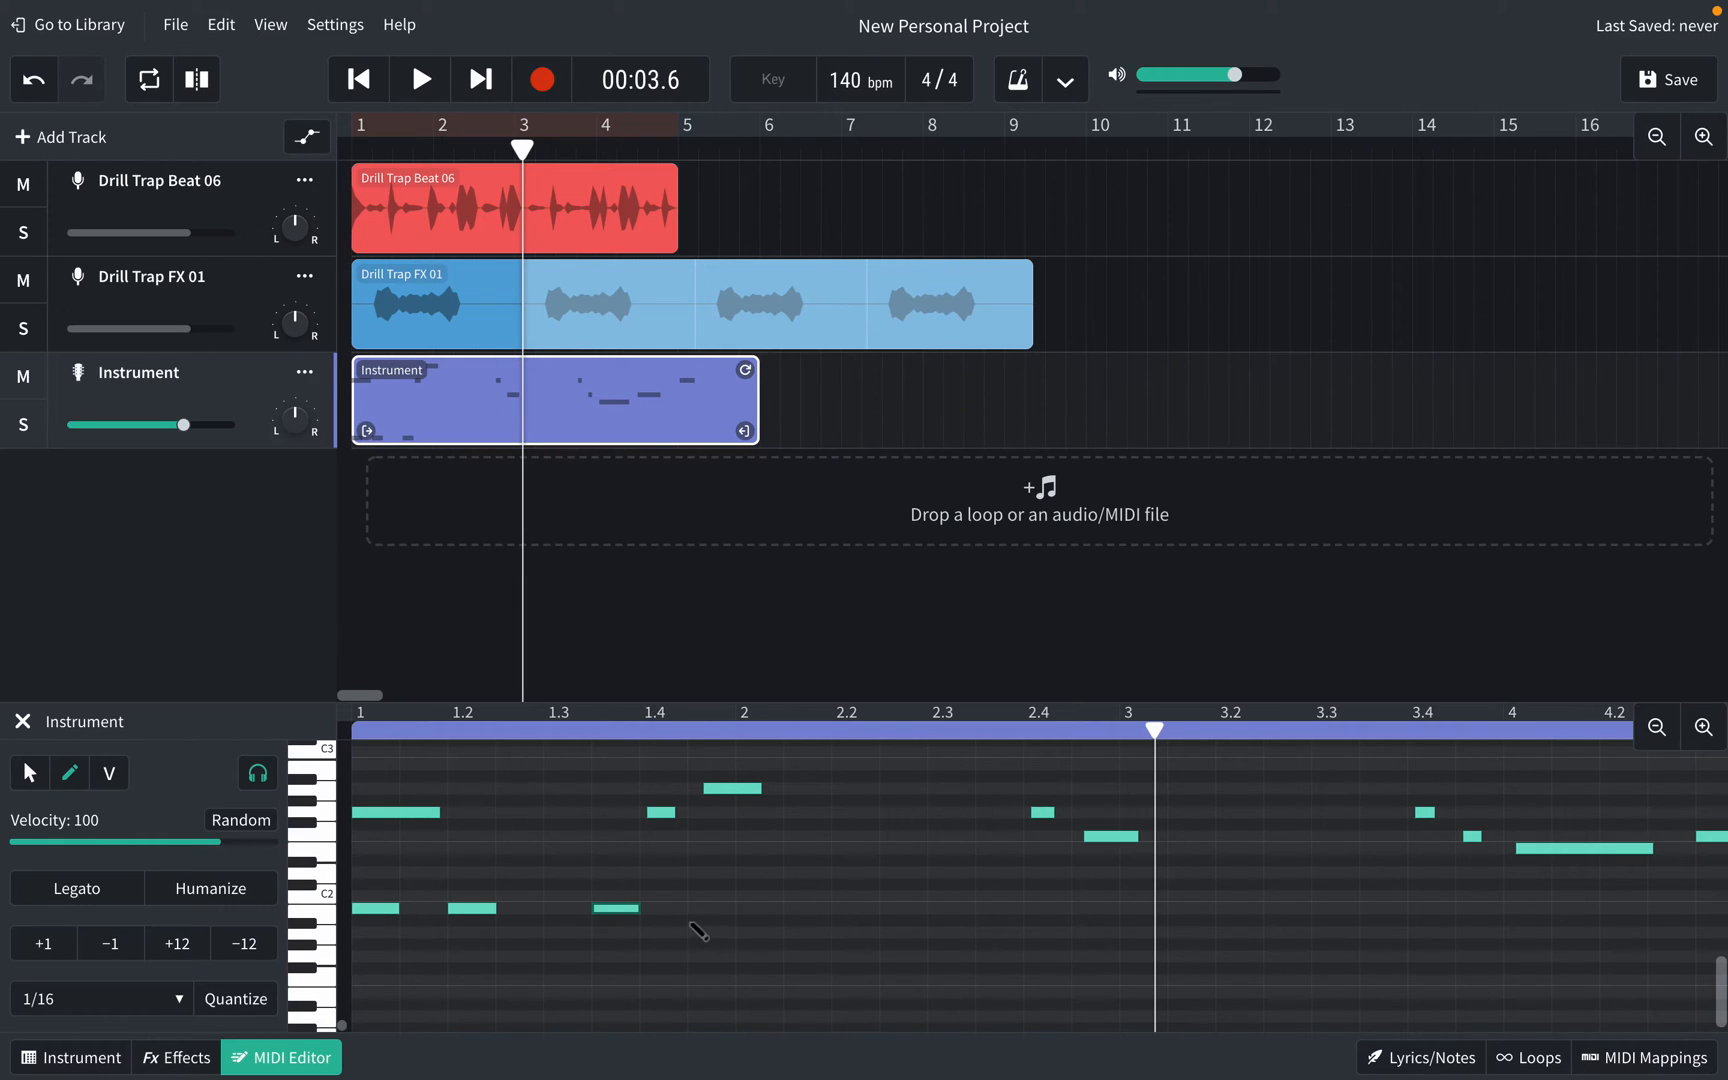
{"action": "left_click", "coordinate": [700, 910]}
Step: Mute the Drill Trap FX 01 and Drill Trap Beat 06 tracks and play the instrument part alone
{"action": "left_click", "coordinate": [358, 733]}
{"action": "key", "text": "space"}
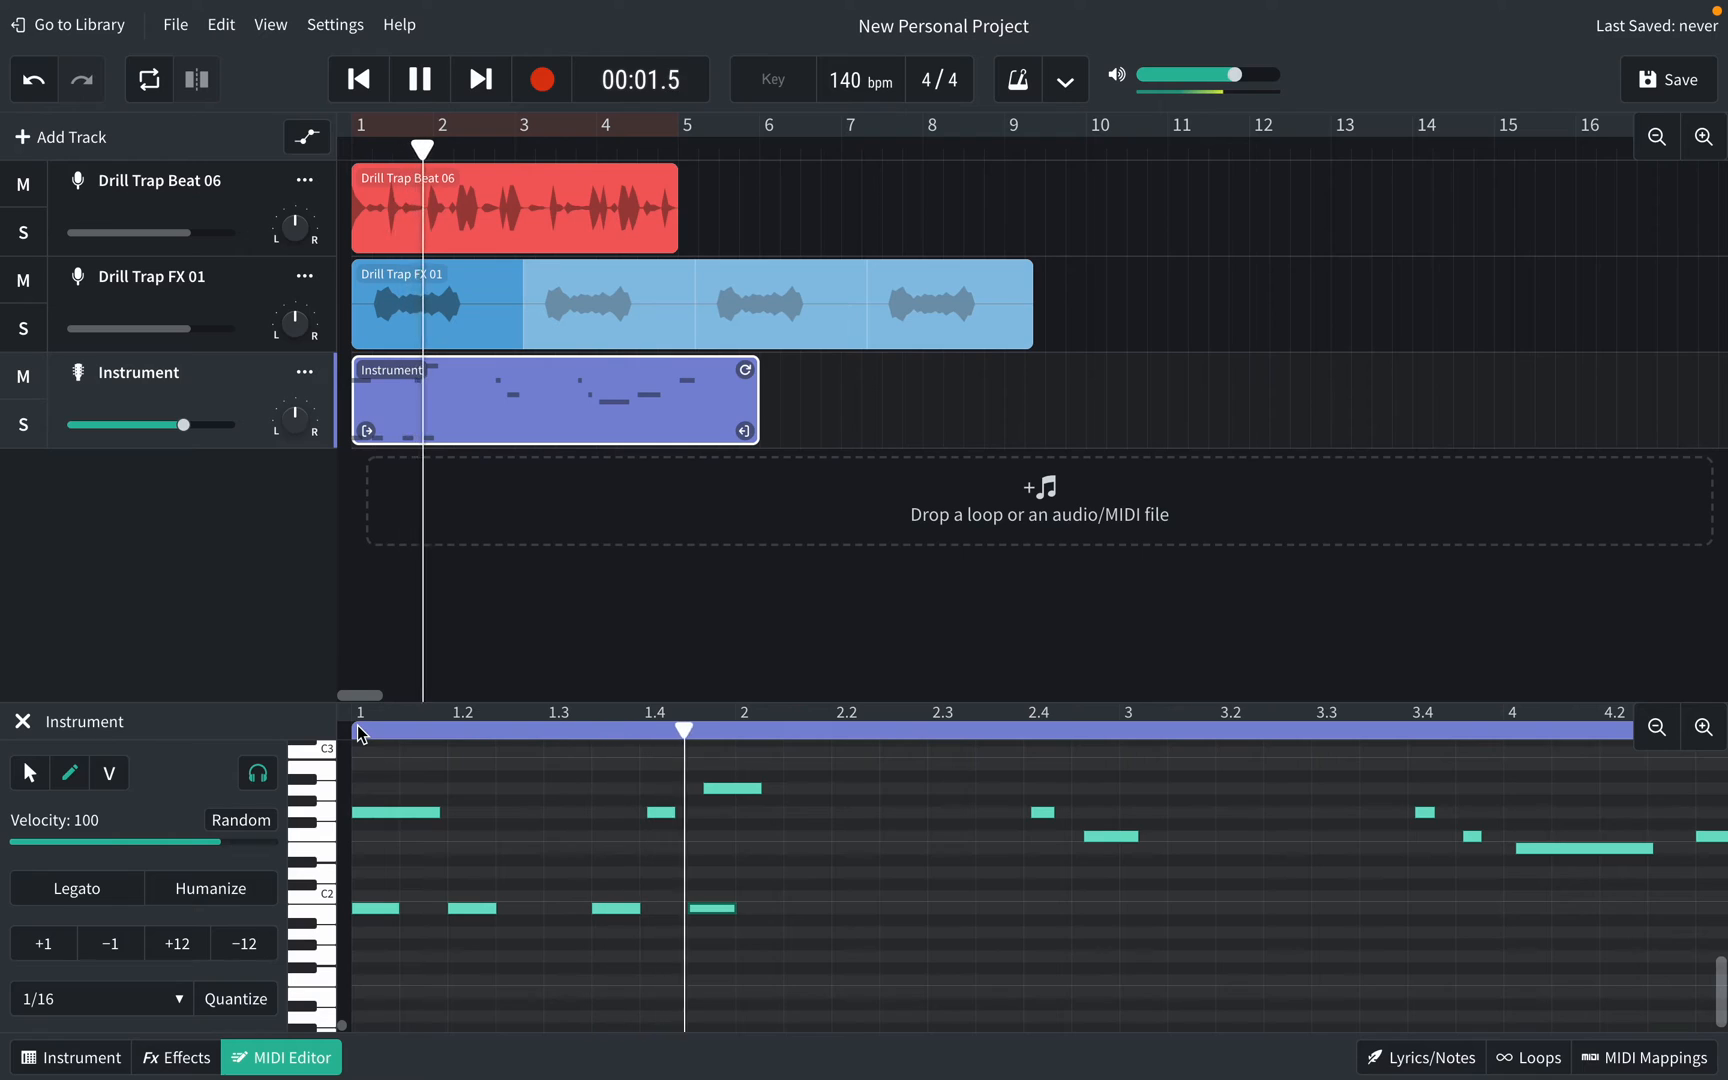
{"action": "key", "text": "space"}
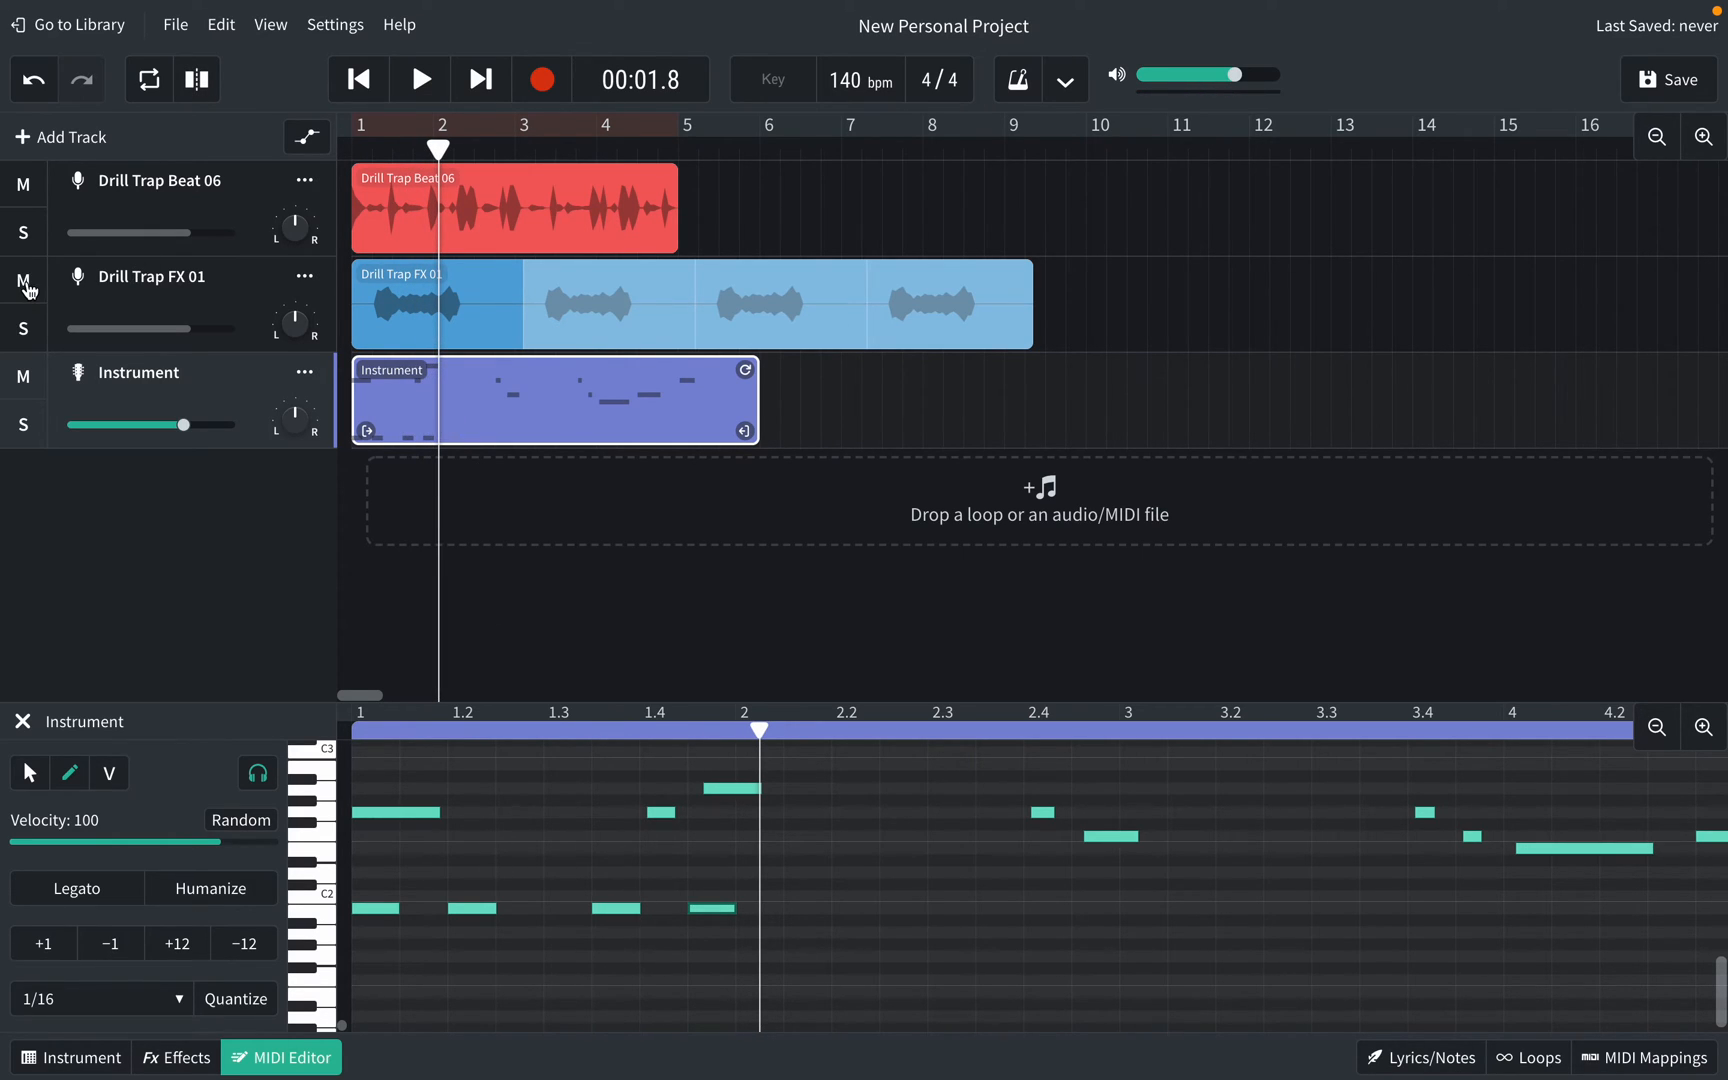
{"action": "left_click", "coordinate": [27, 289]}
{"action": "left_click", "coordinate": [23, 188]}
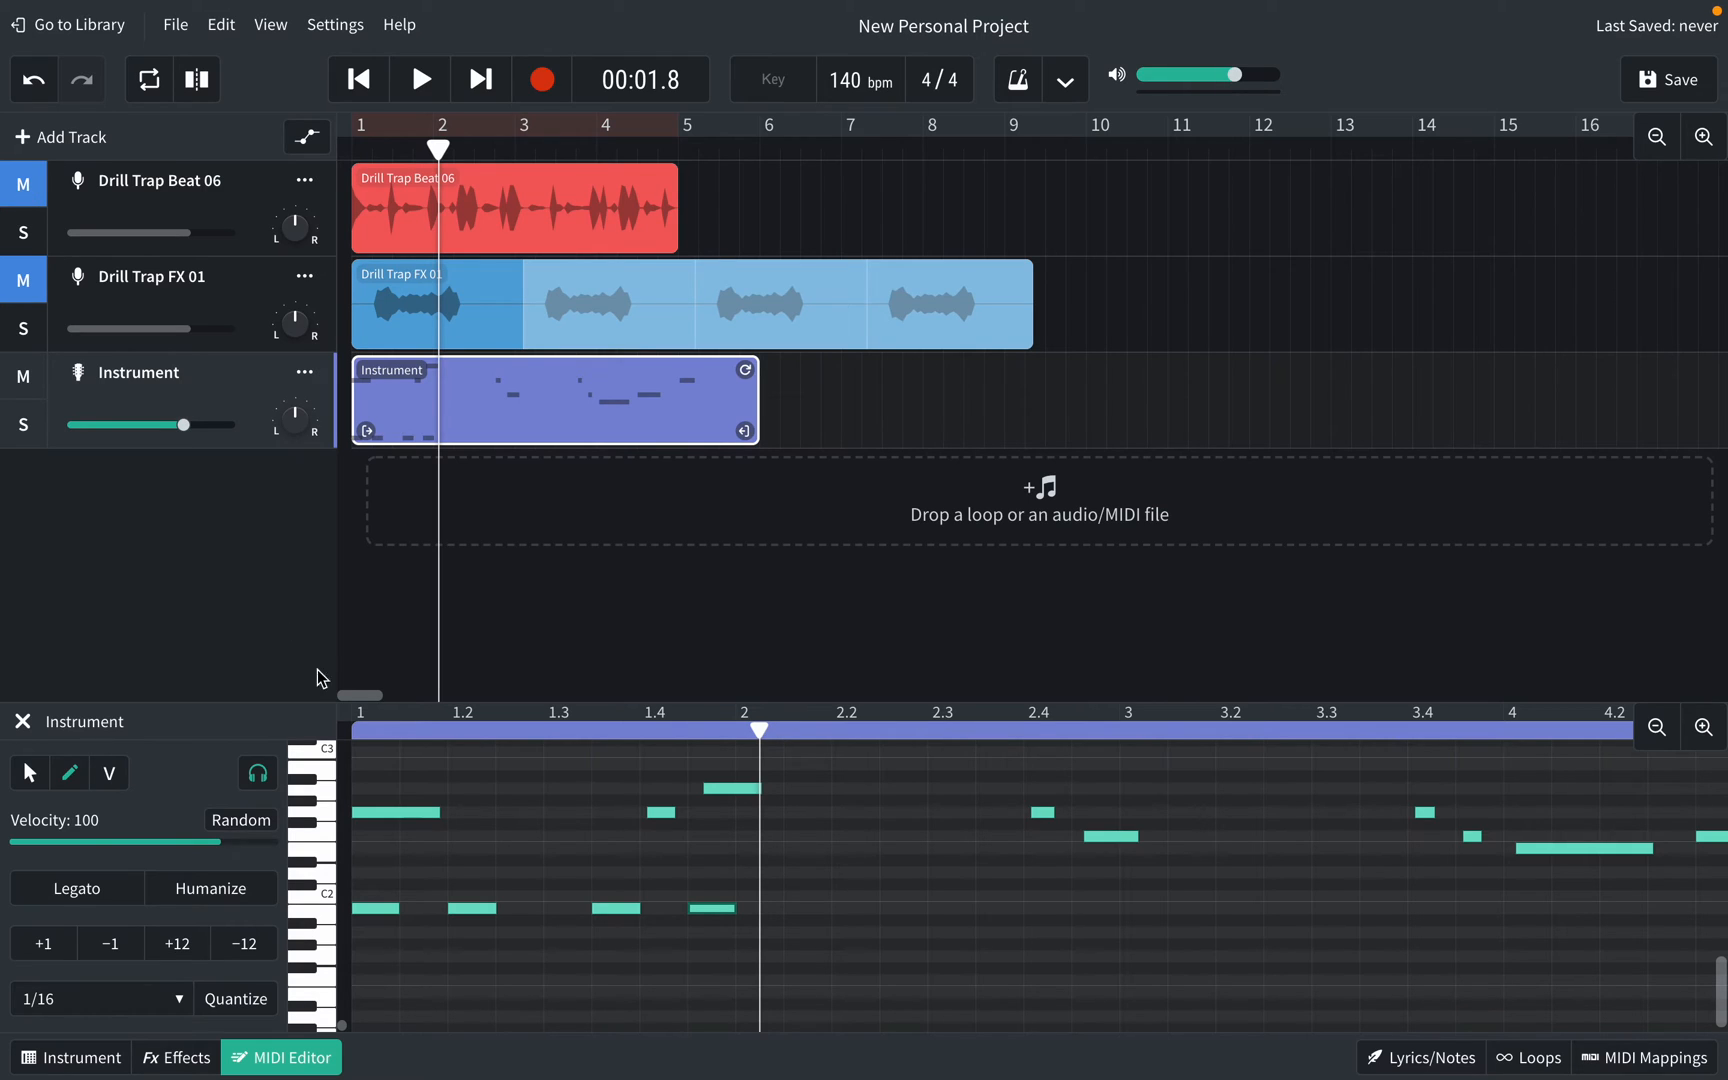
{"action": "left_click", "coordinate": [360, 735]}
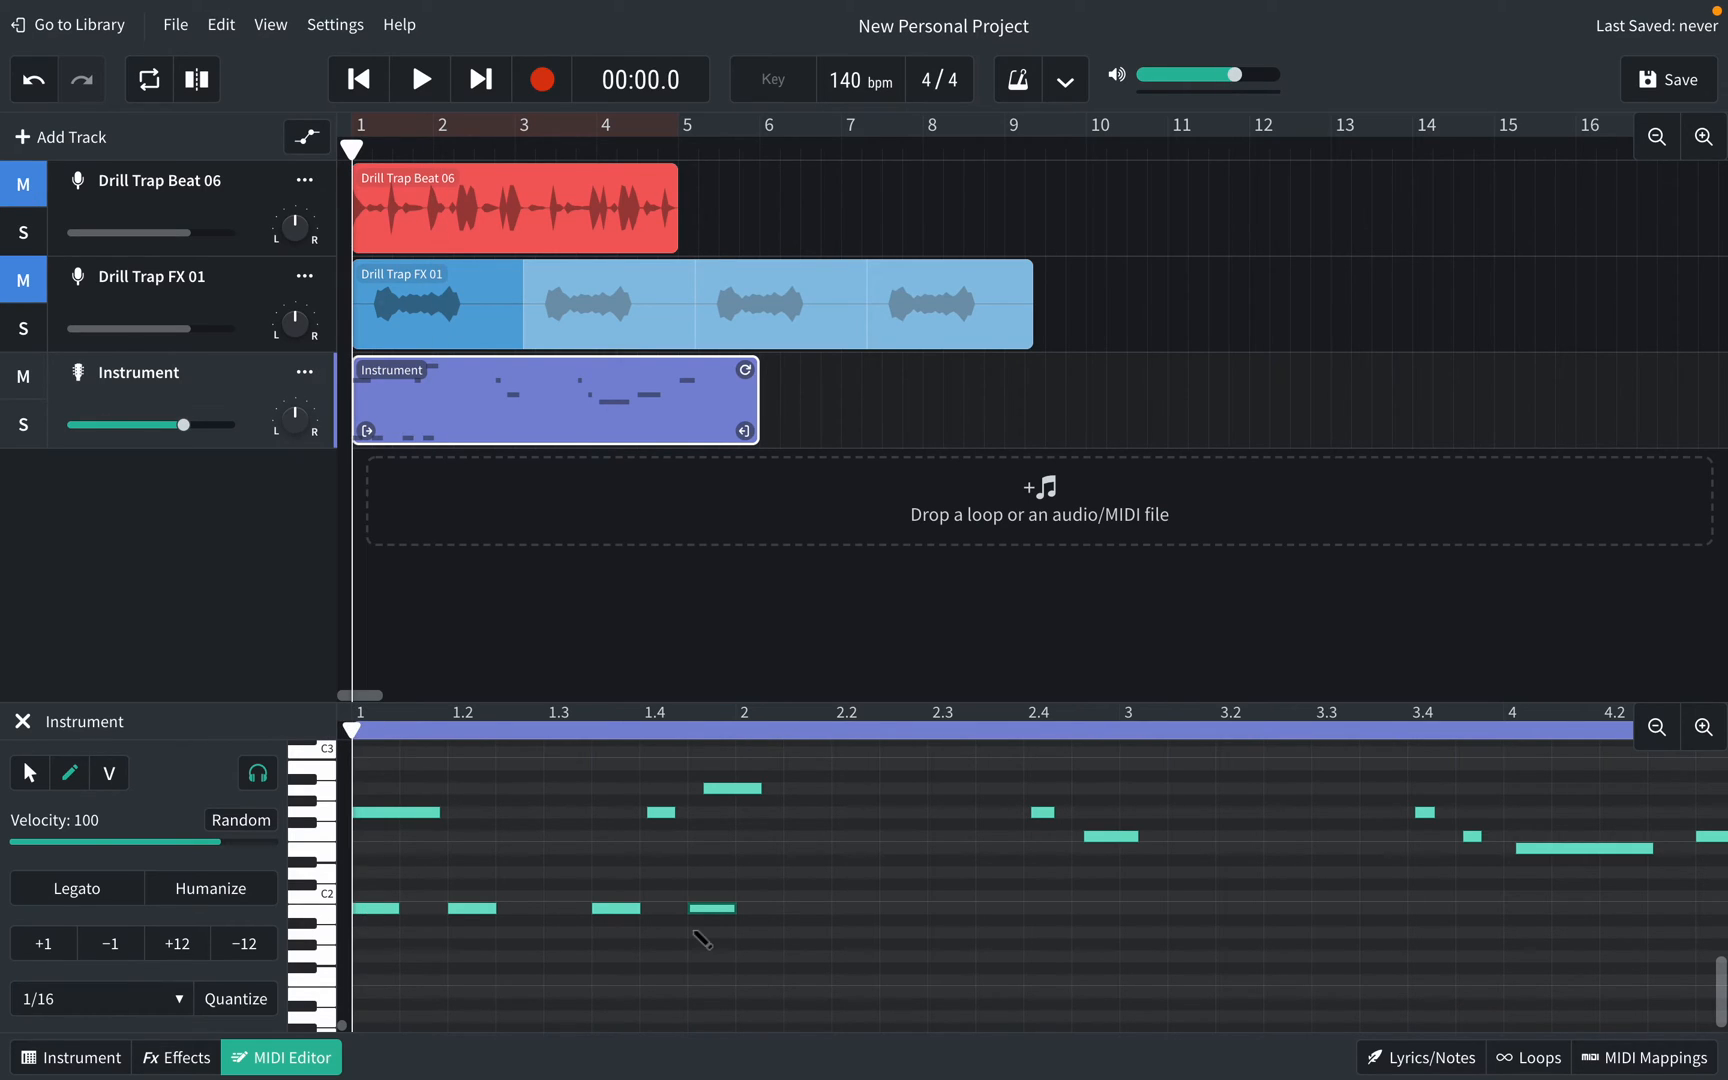
{"action": "key", "text": "space"}
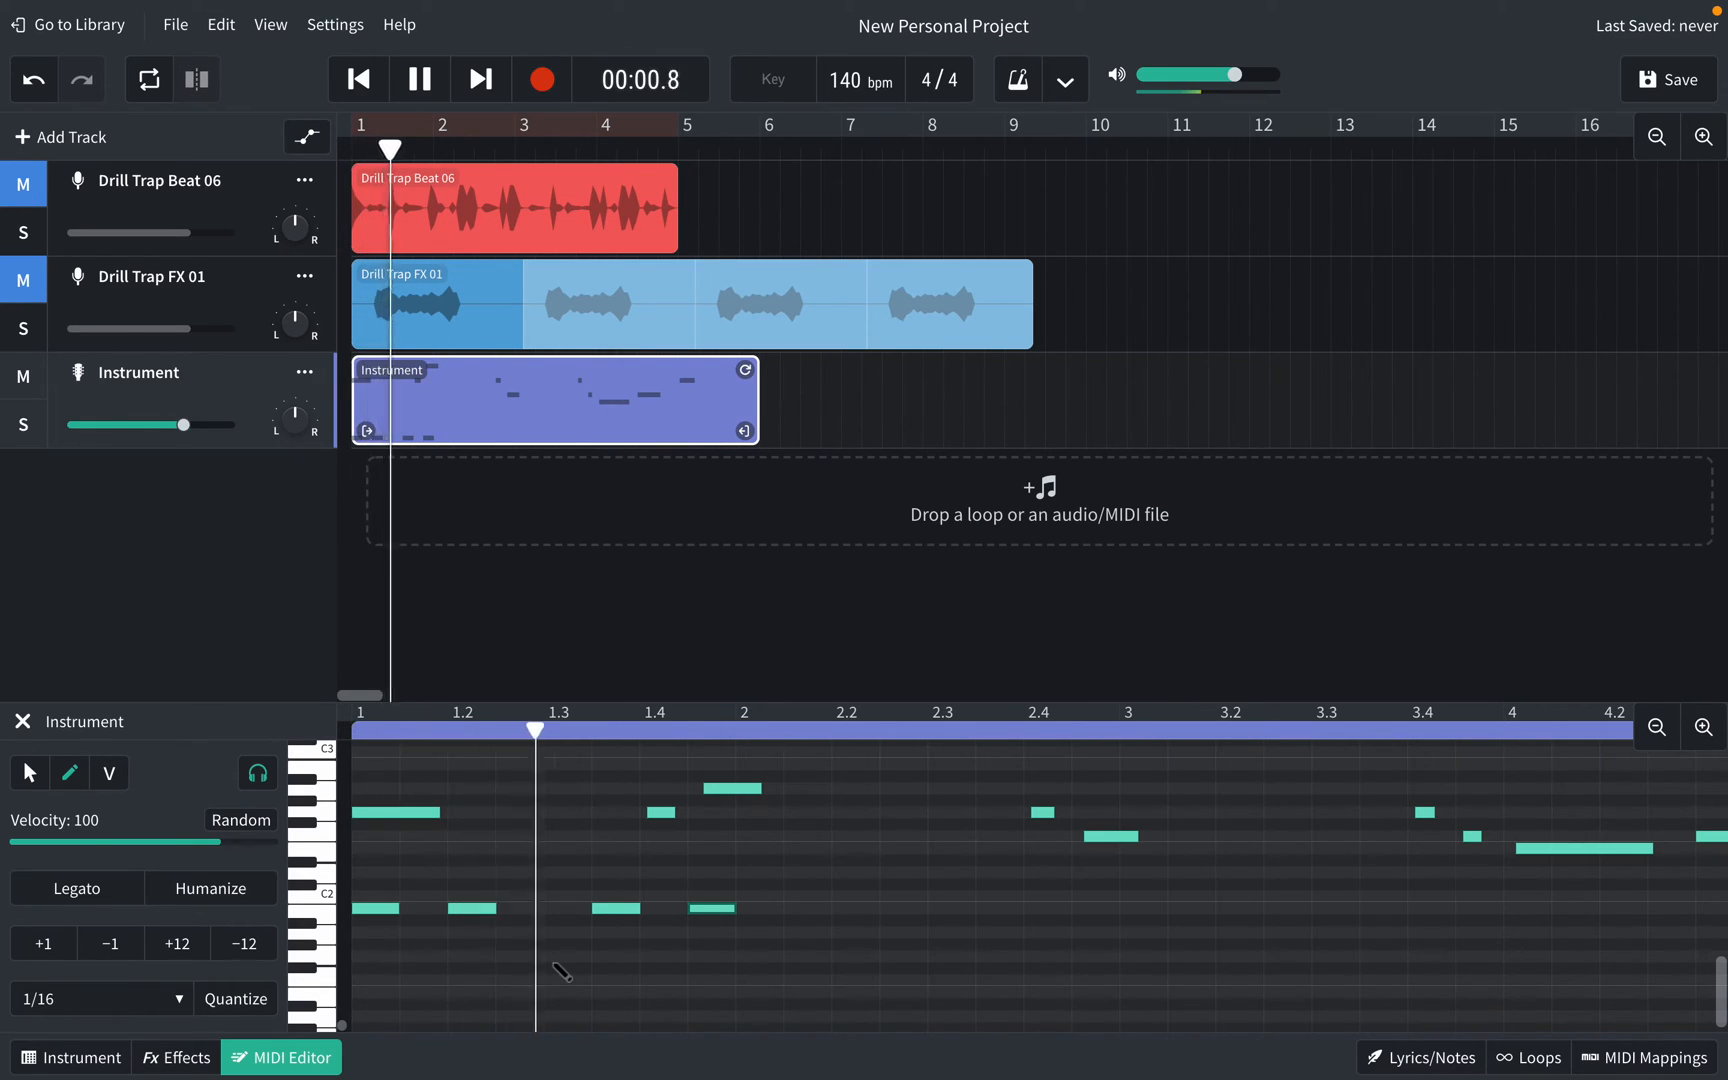
{"action": "key", "text": "space"}
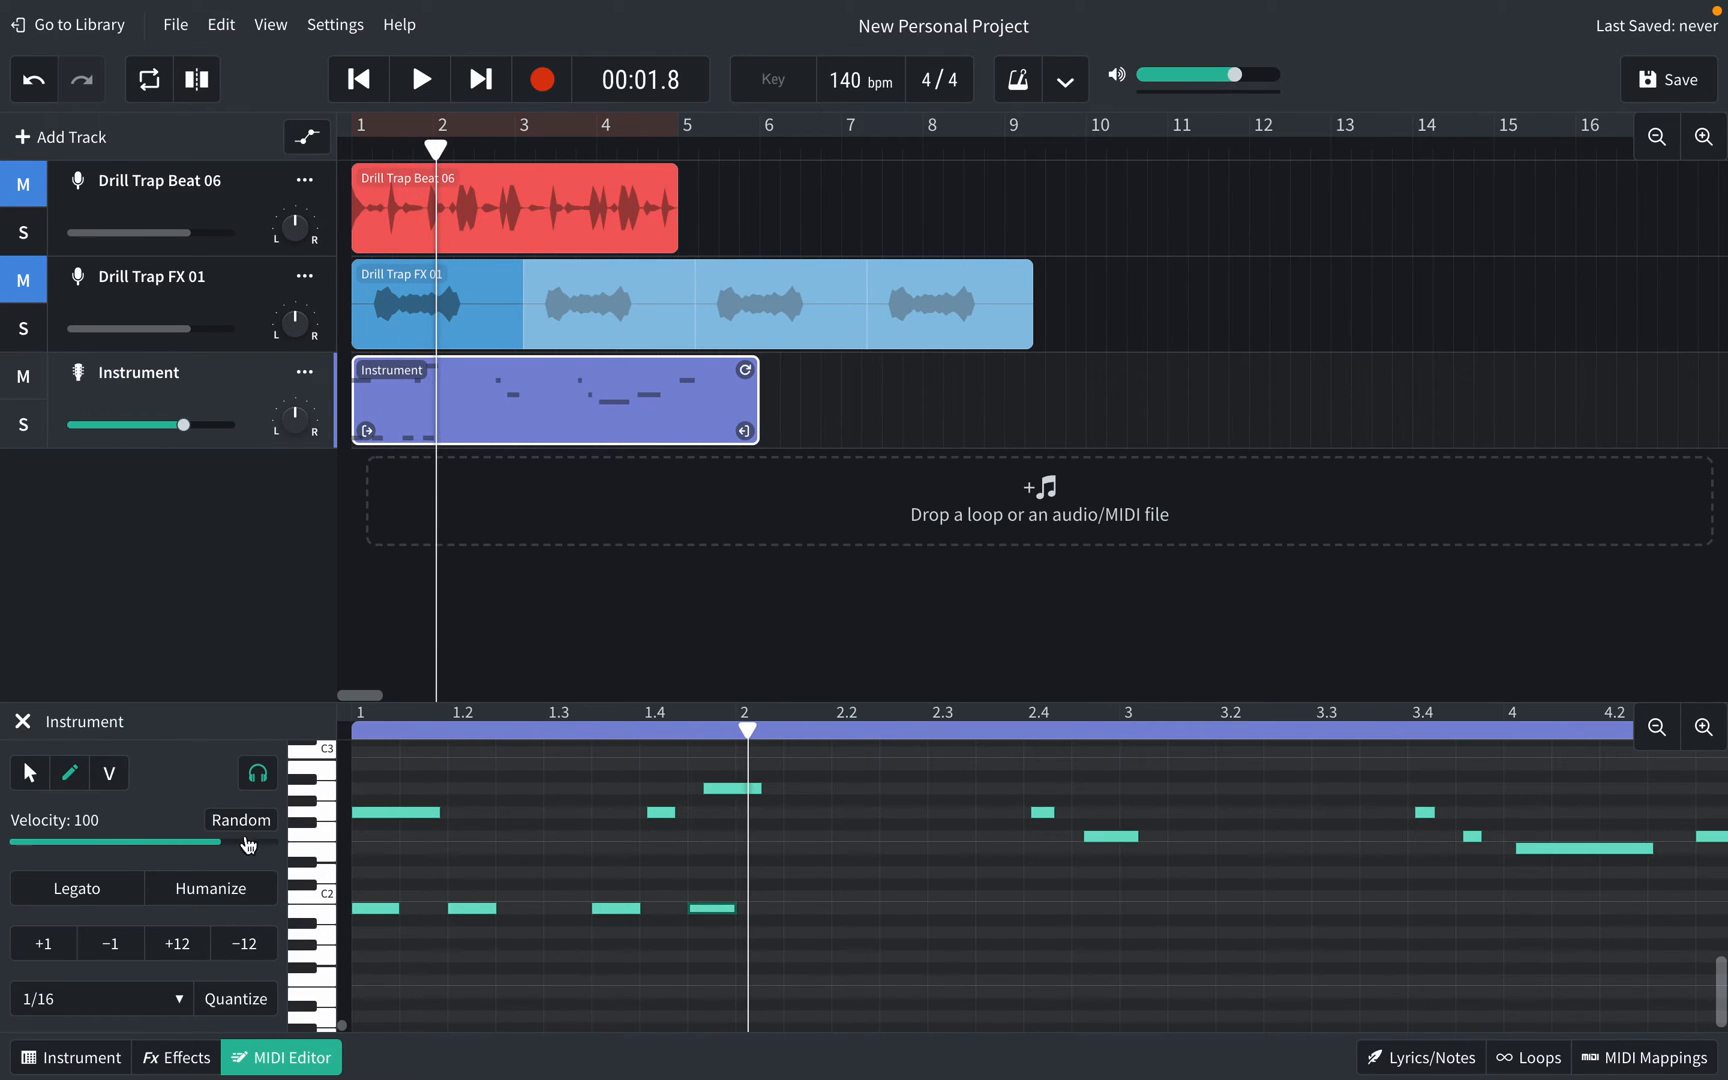
Step: Select the three opening melody notes in bar 1 and delete them
{"action": "left_click", "coordinate": [27, 770]}
{"action": "left_click_drag", "start_coordinate": [815, 857], "coordinate": [362, 784]}
{"action": "key", "text": "Delete"}
Step: Restore the three deleted melody notes, select the four C2 notes, and set the playhead to bar 2
{"action": "left_click", "coordinate": [351, 730]}
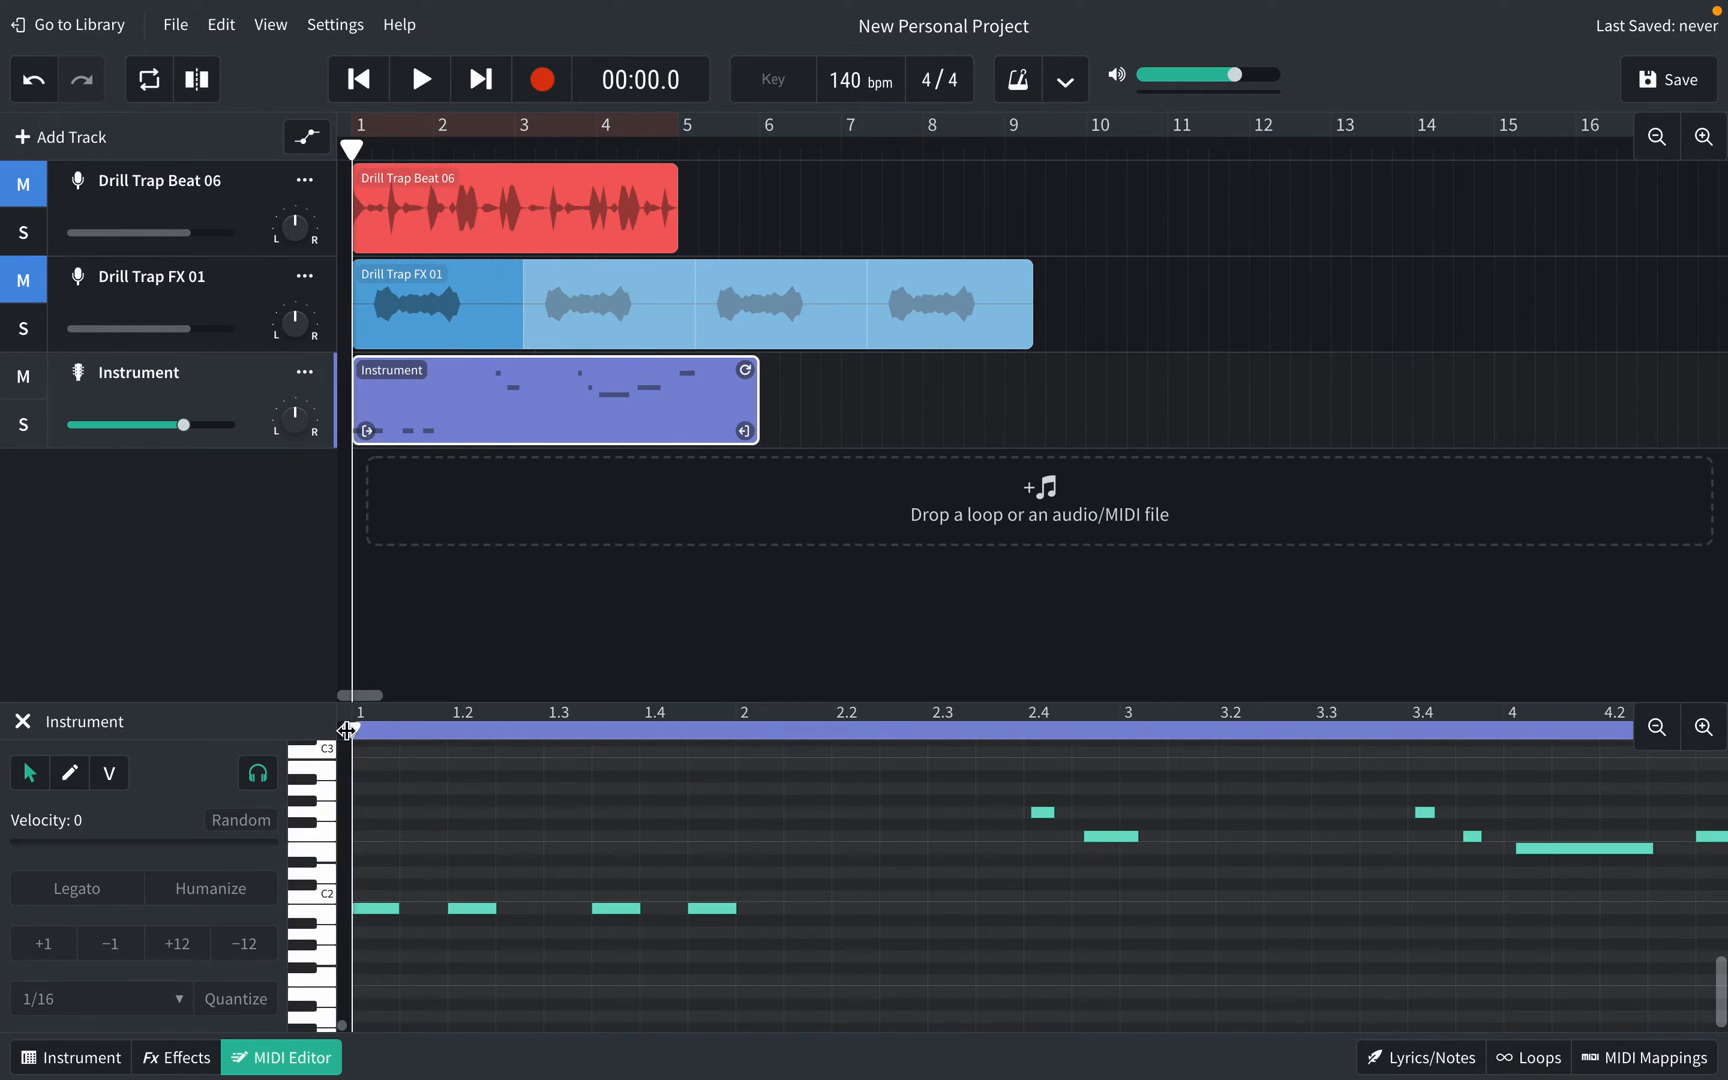
{"action": "key", "text": "space"}
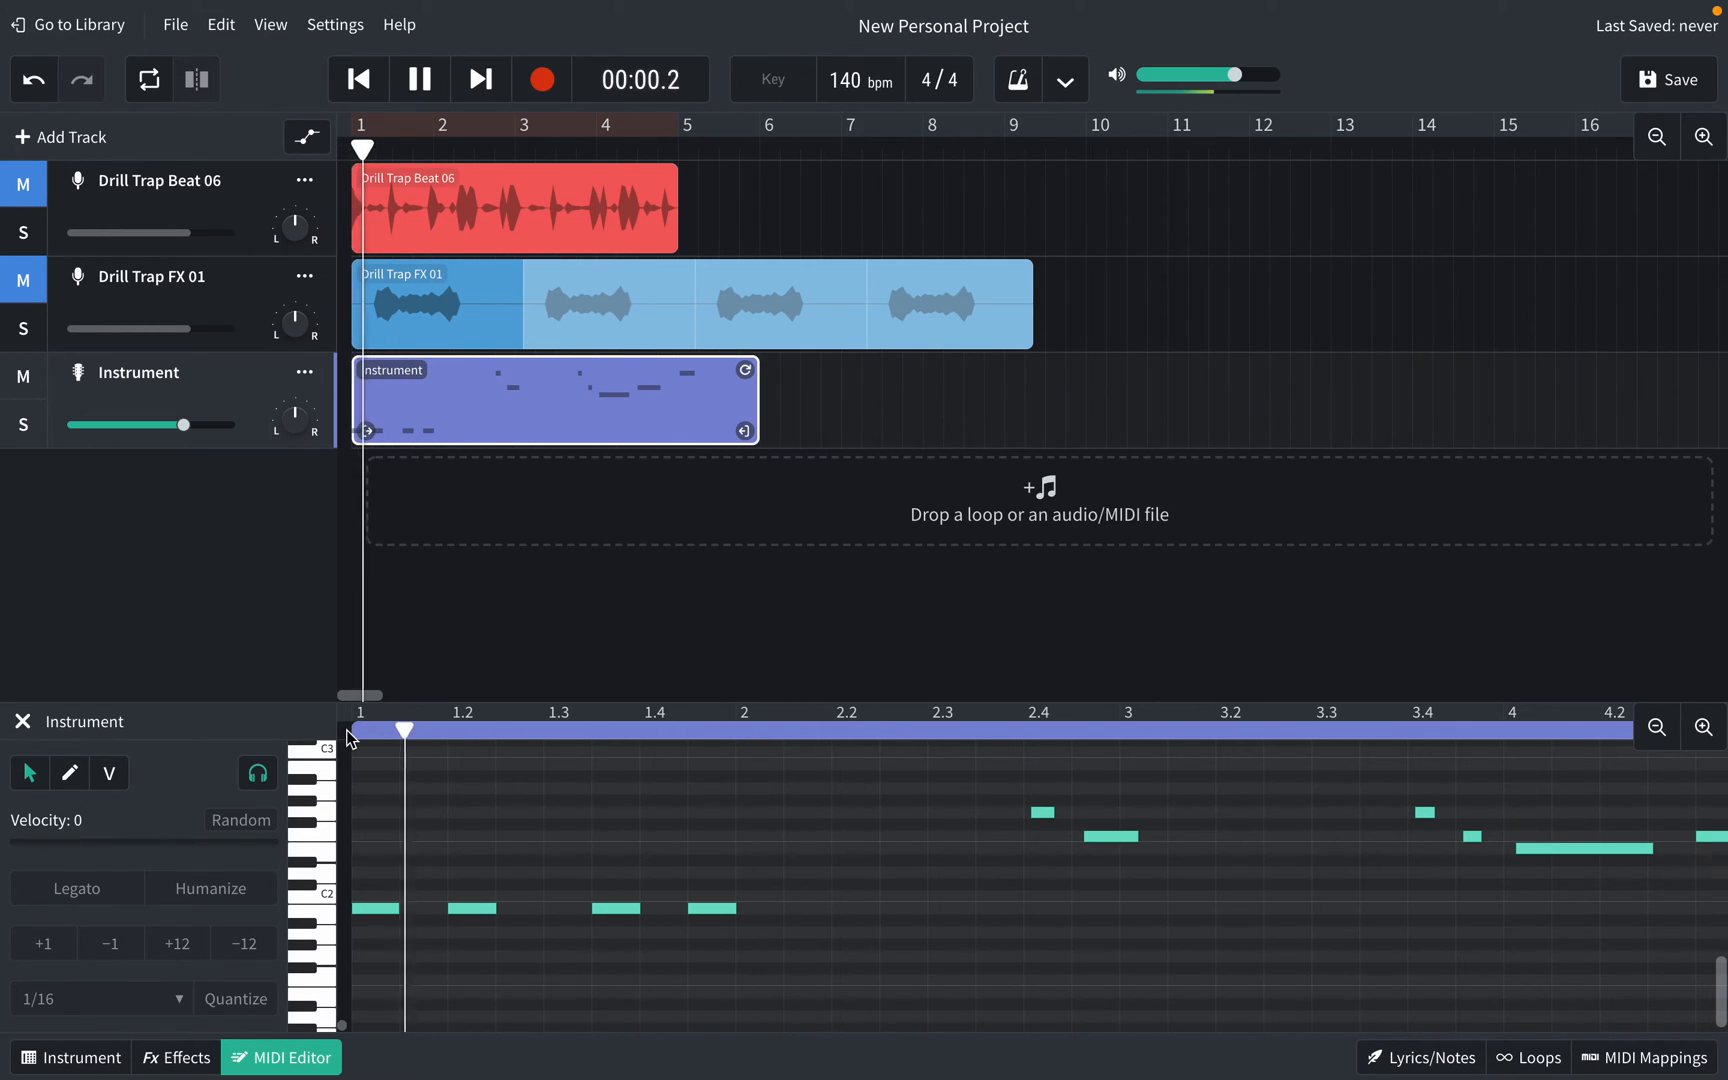
{"action": "key", "text": "space"}
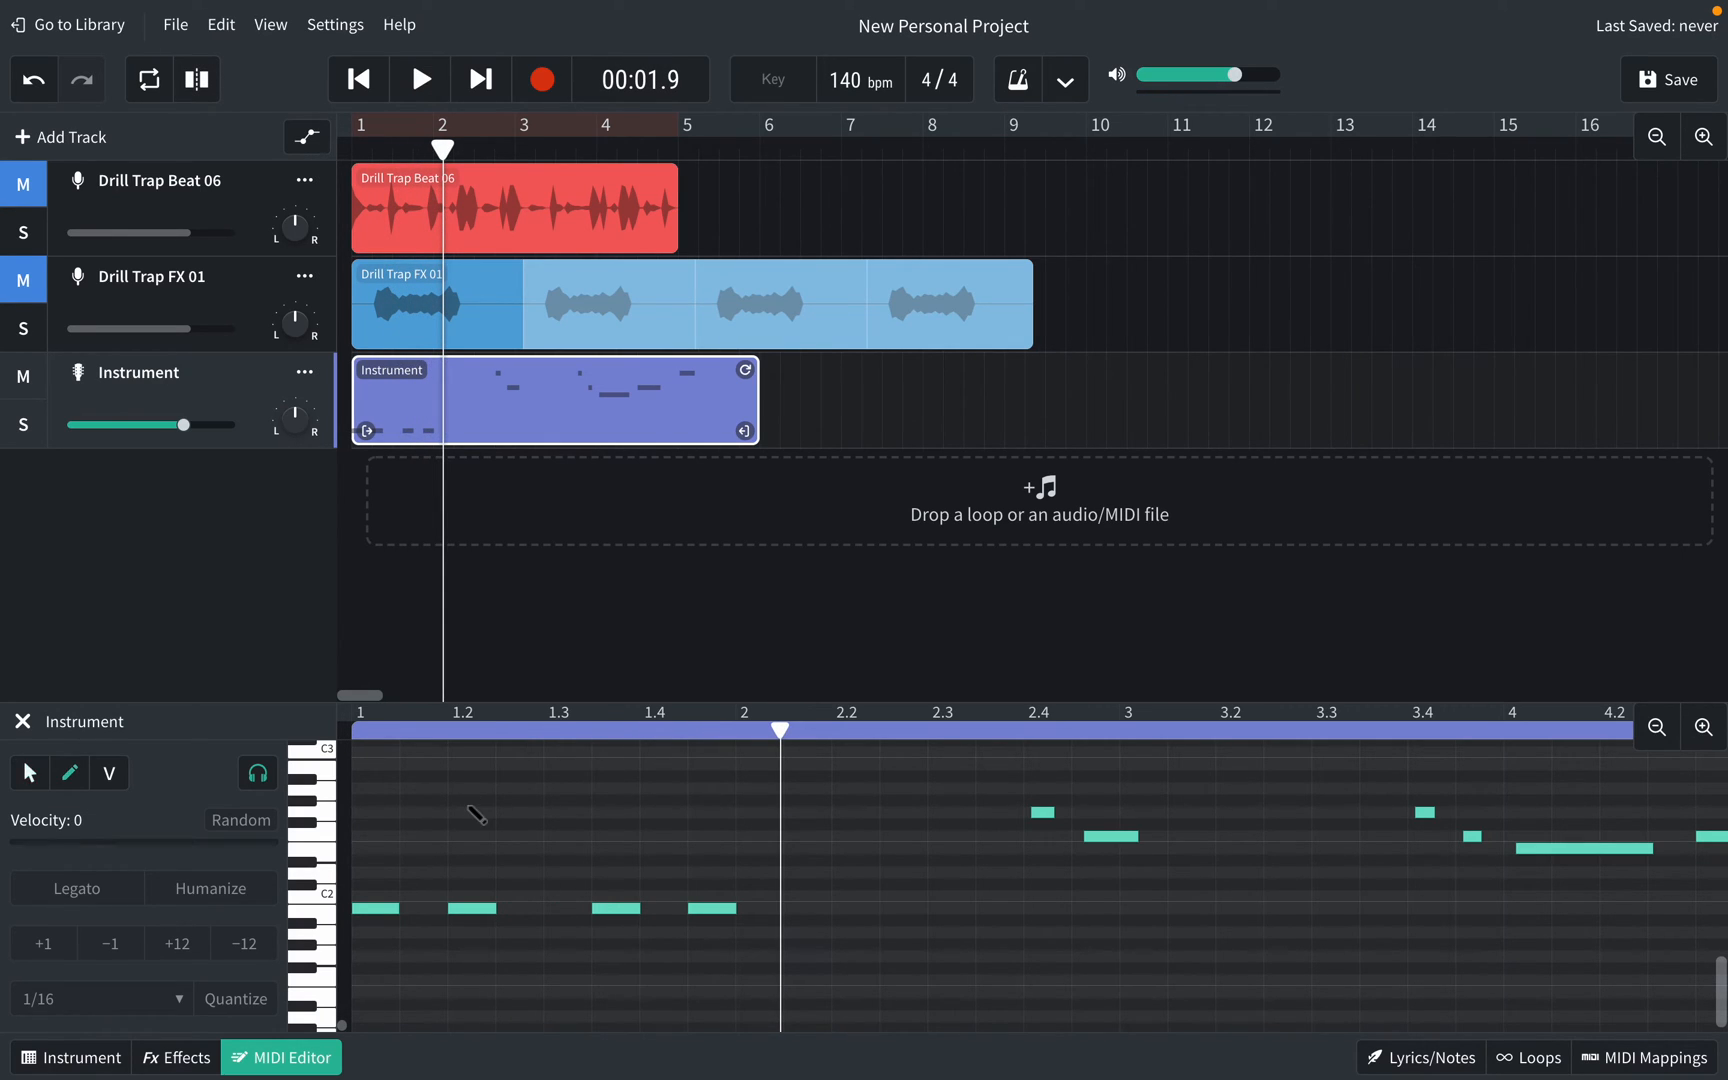
{"action": "key", "text": "ctrl+z"}
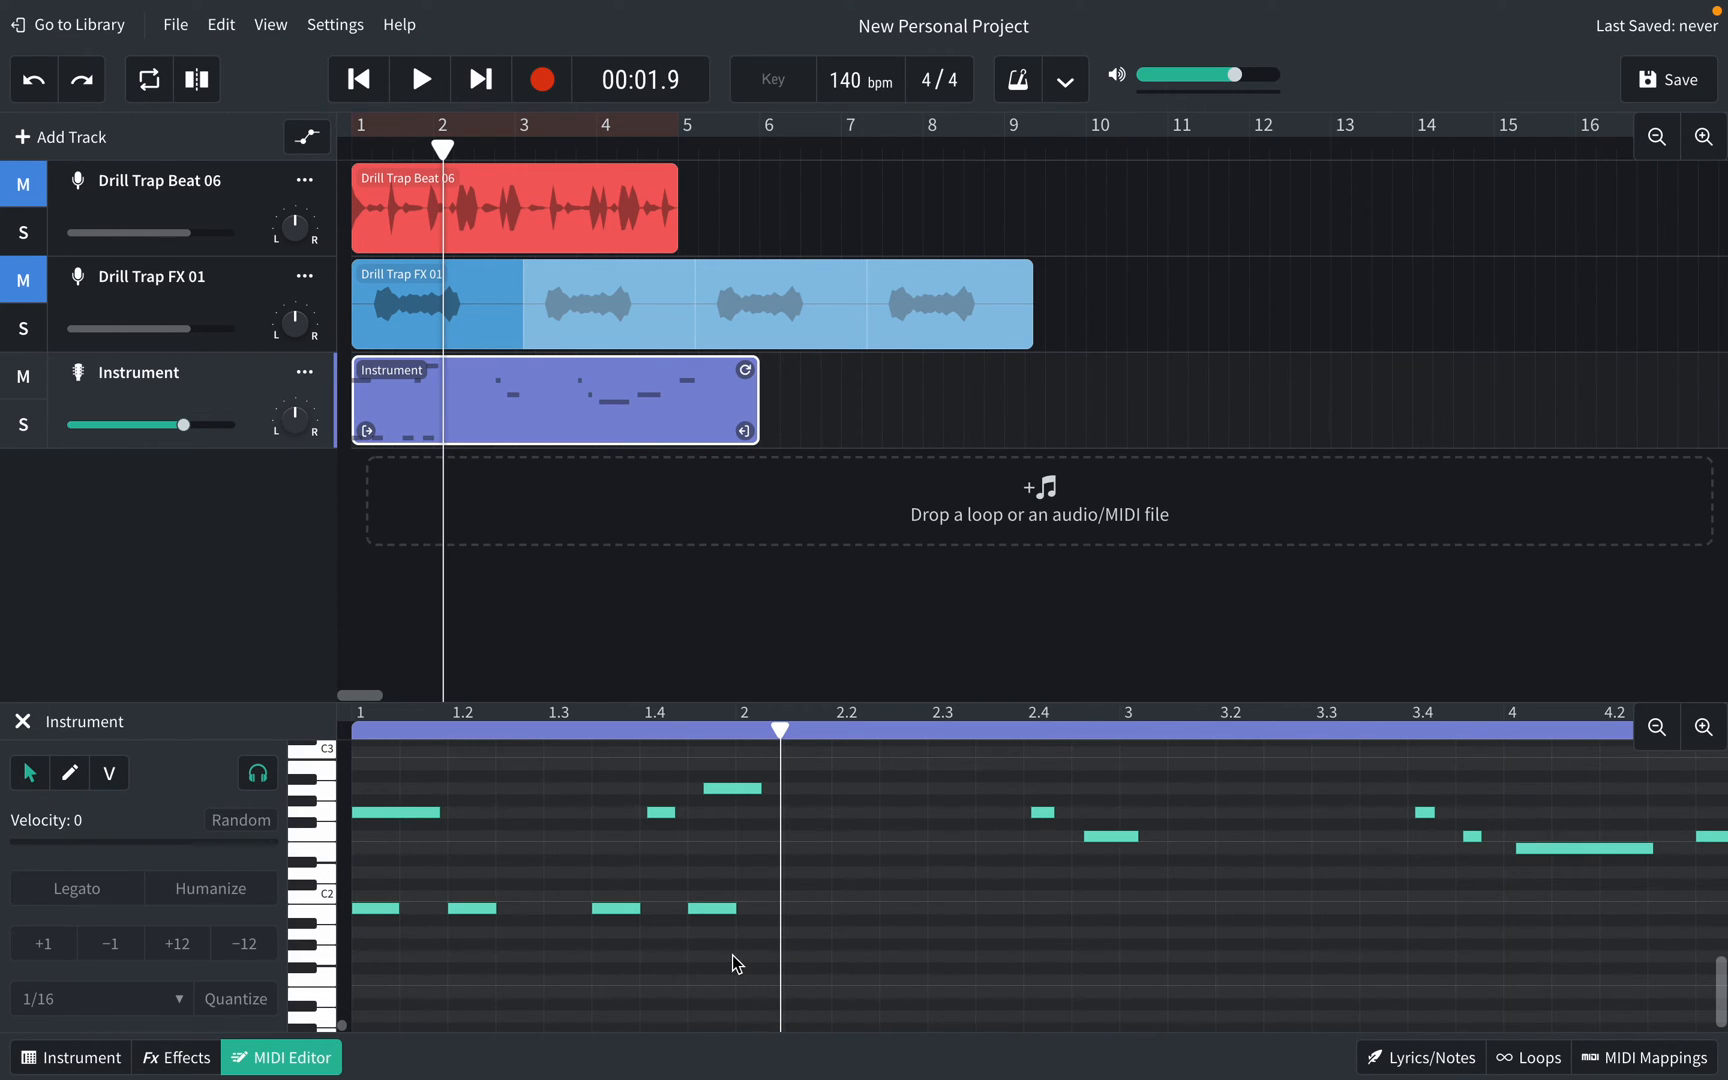
{"action": "left_click_drag", "start_coordinate": [754, 957], "coordinate": [312, 880]}
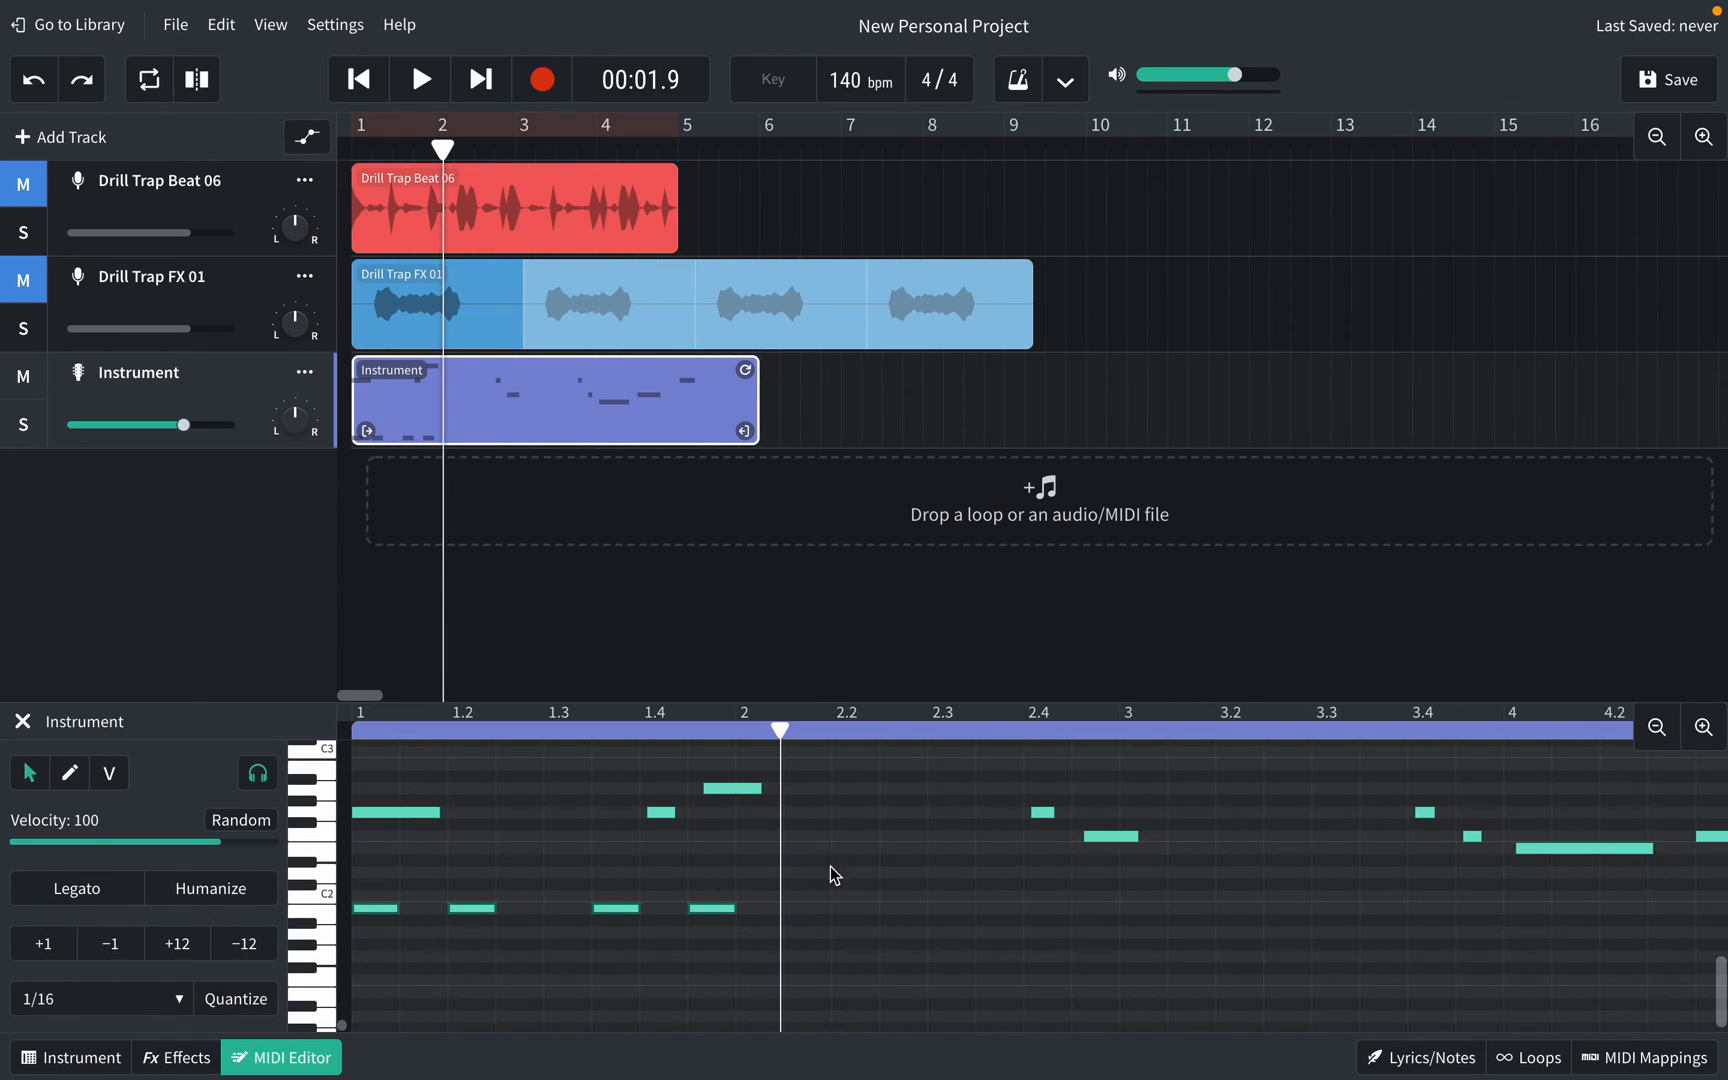
{"action": "left_click_drag", "start_coordinate": [783, 733], "coordinate": [737, 746]}
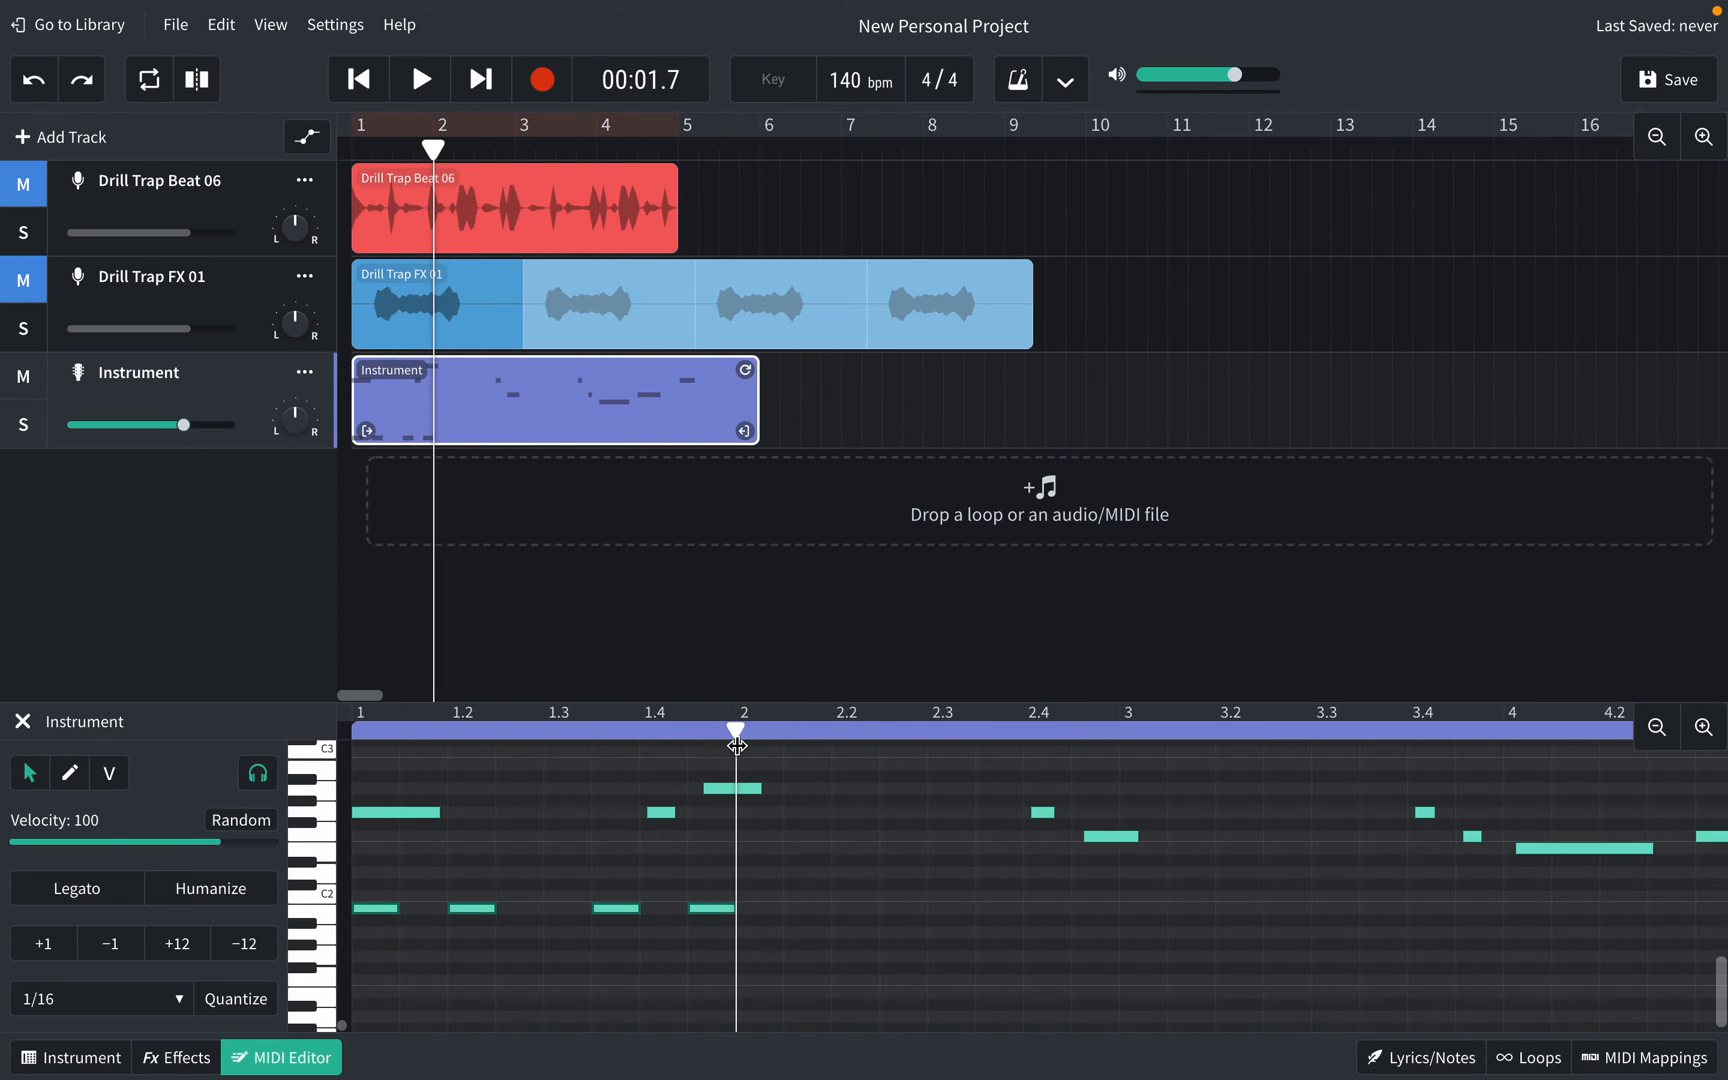
Step: Paste the four-note C2 pattern at bars 2, 3, 4 and 5
{"action": "key", "text": "super+v"}
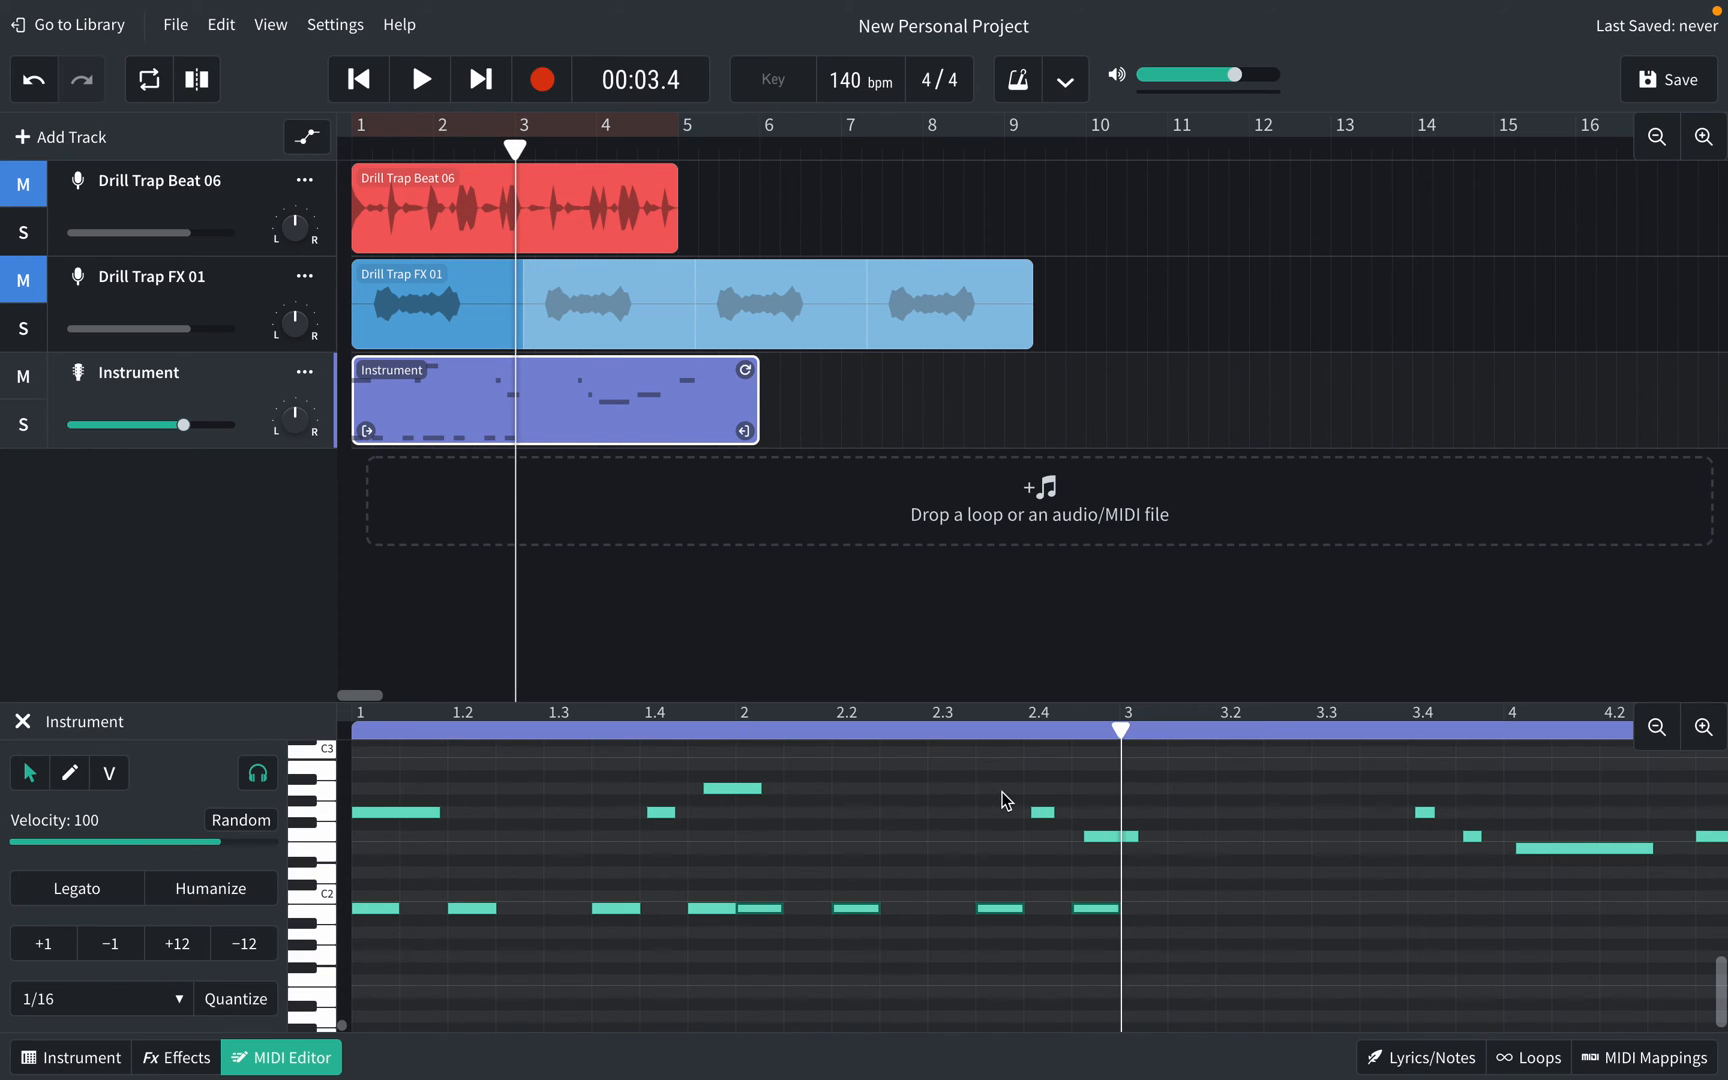
{"action": "key", "text": "super+v"}
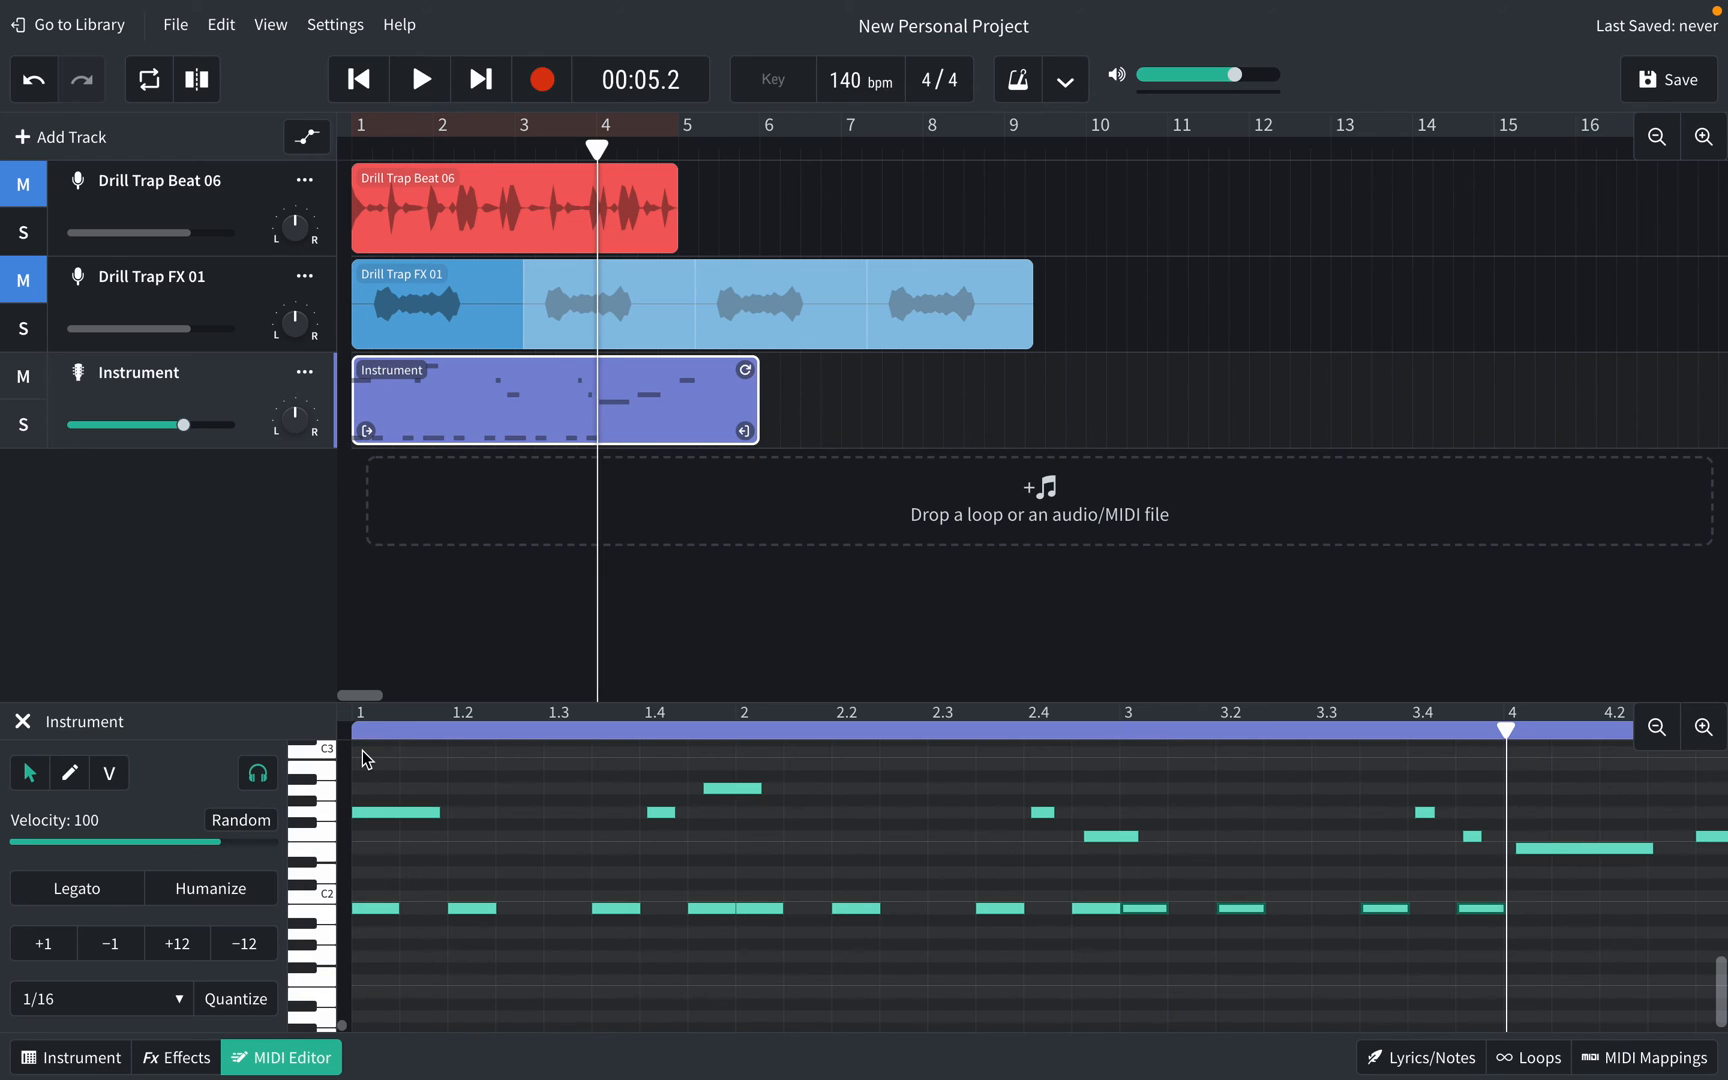
{"action": "key", "text": "super+v"}
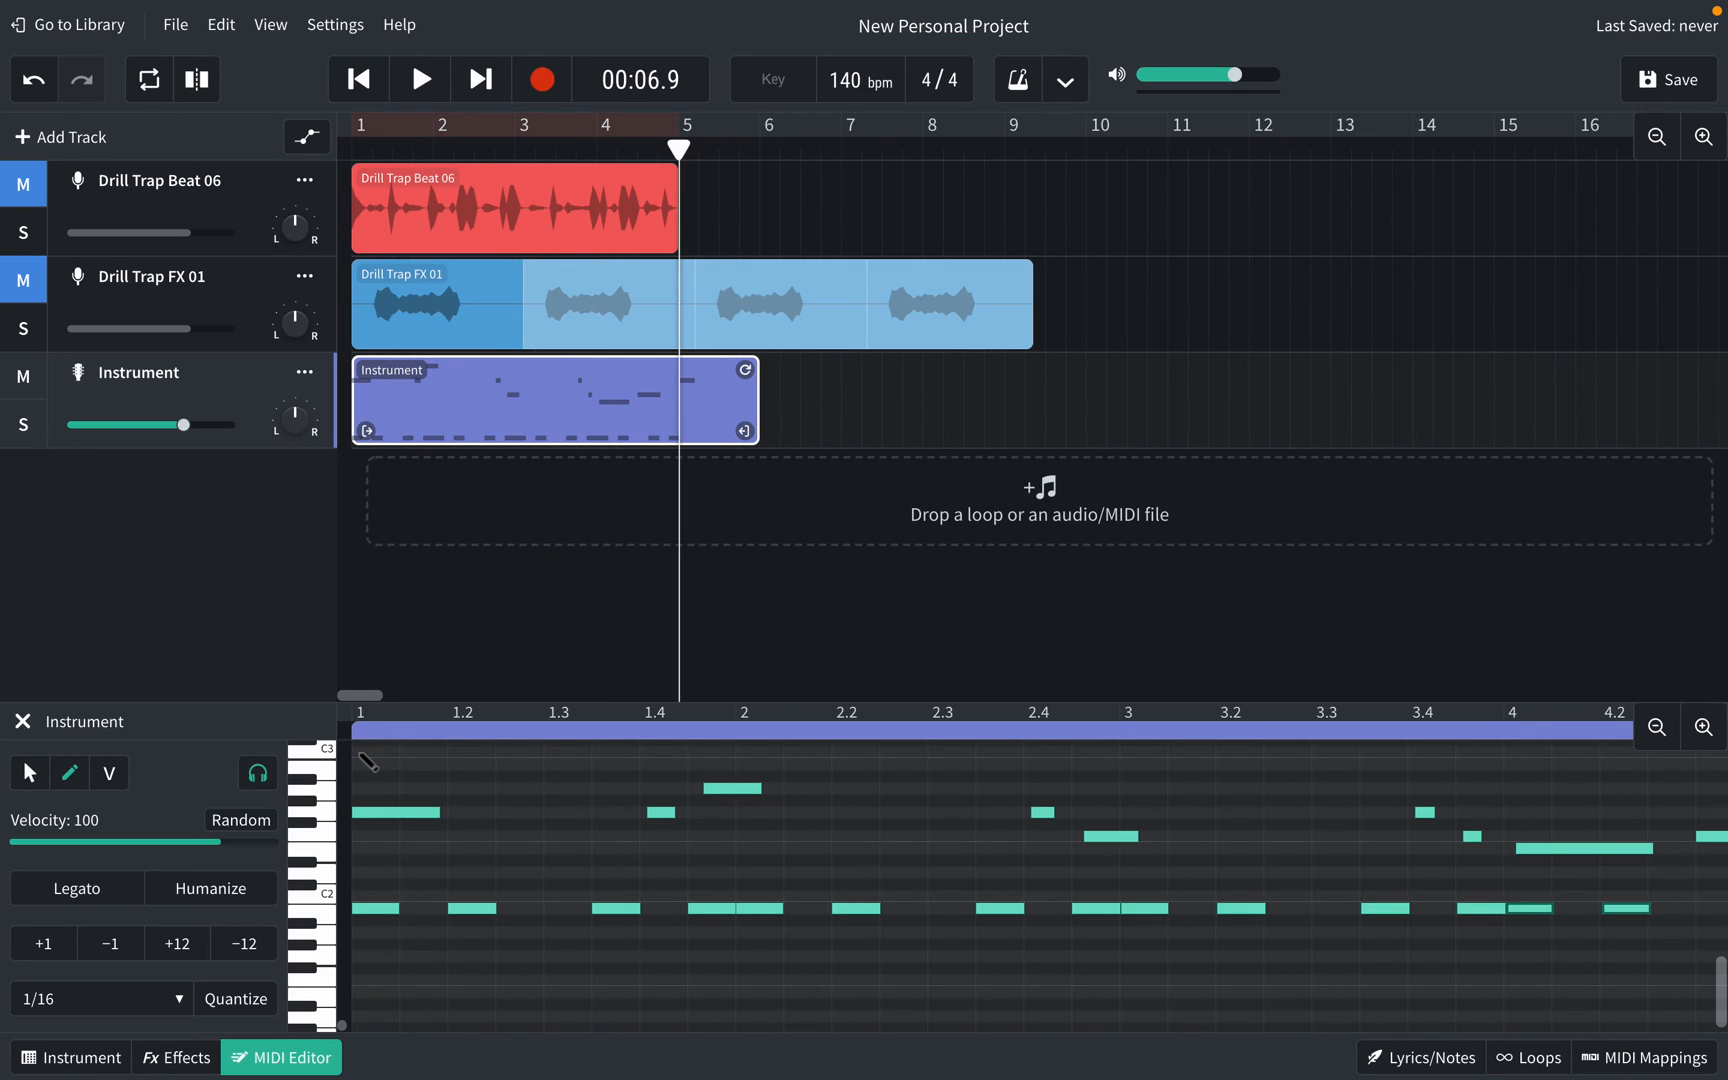
{"action": "key", "text": "super+v"}
{"action": "scroll", "coordinate": [716, 907], "scroll_direction": "up", "scroll_amount": 1}
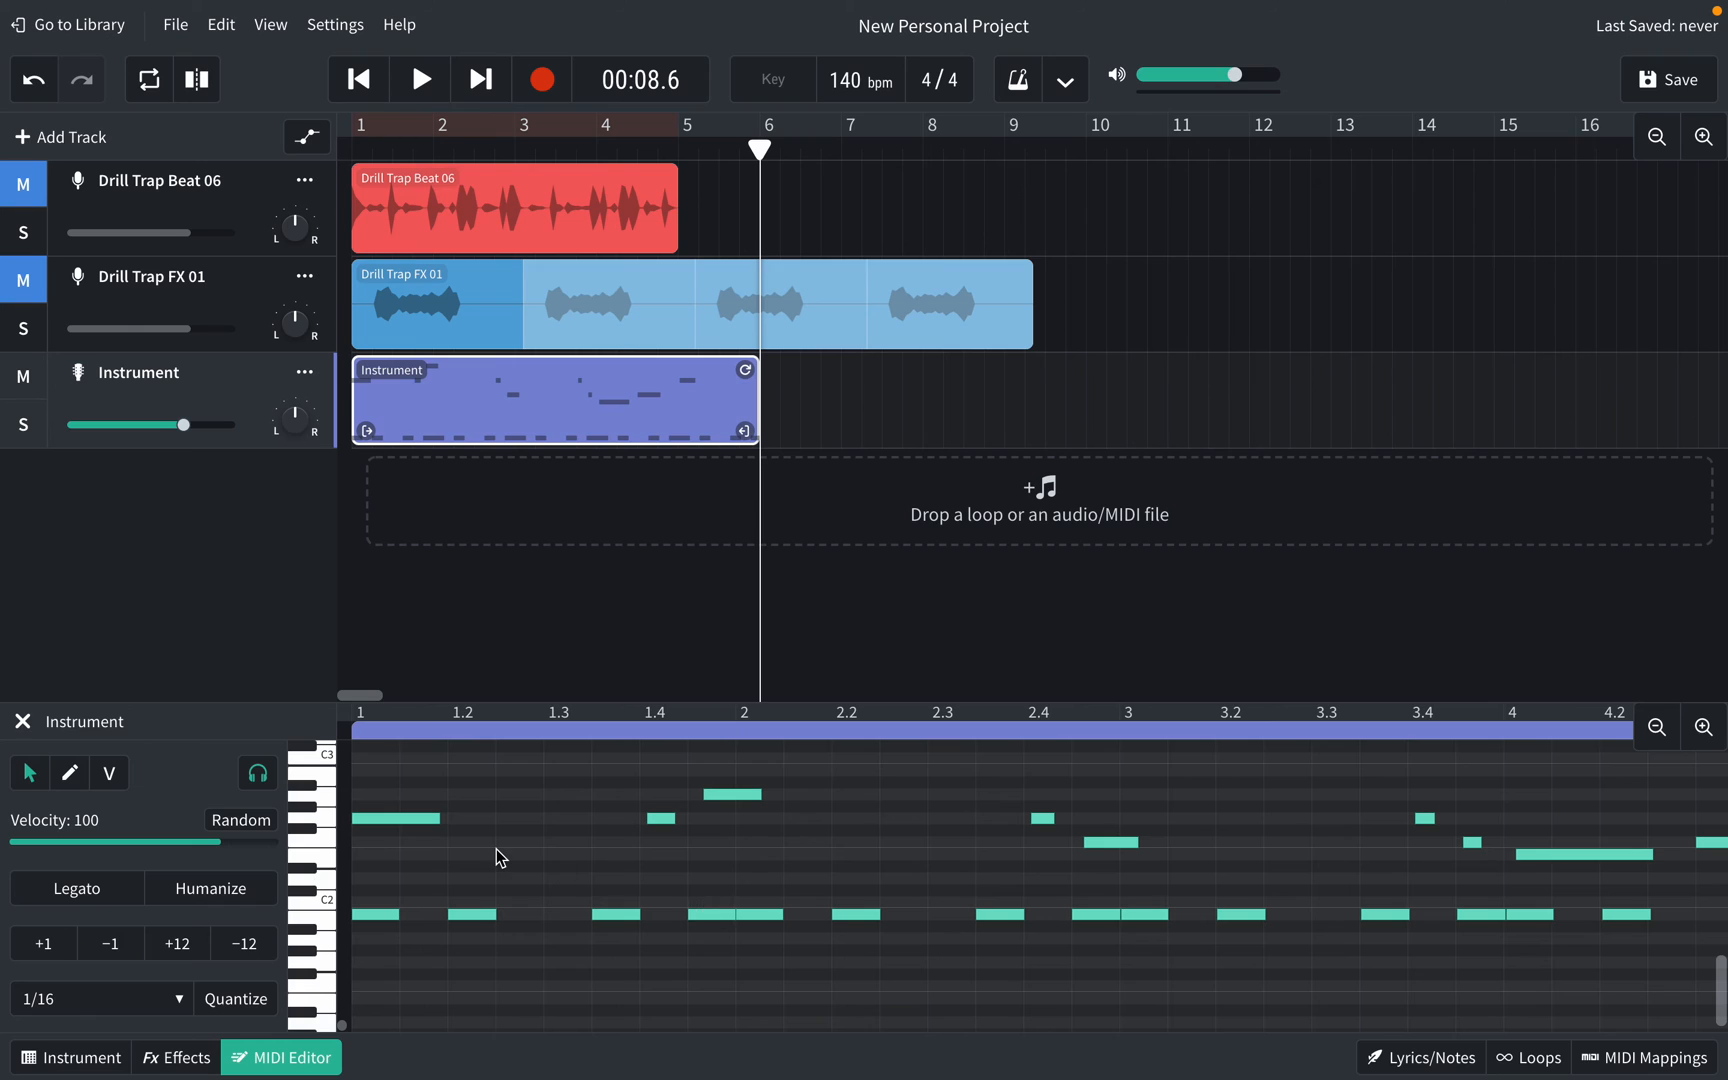
Step: Play the edited Instrument part from the start of the song, then stop
{"action": "left_click", "coordinate": [355, 729]}
{"action": "key", "text": "space"}
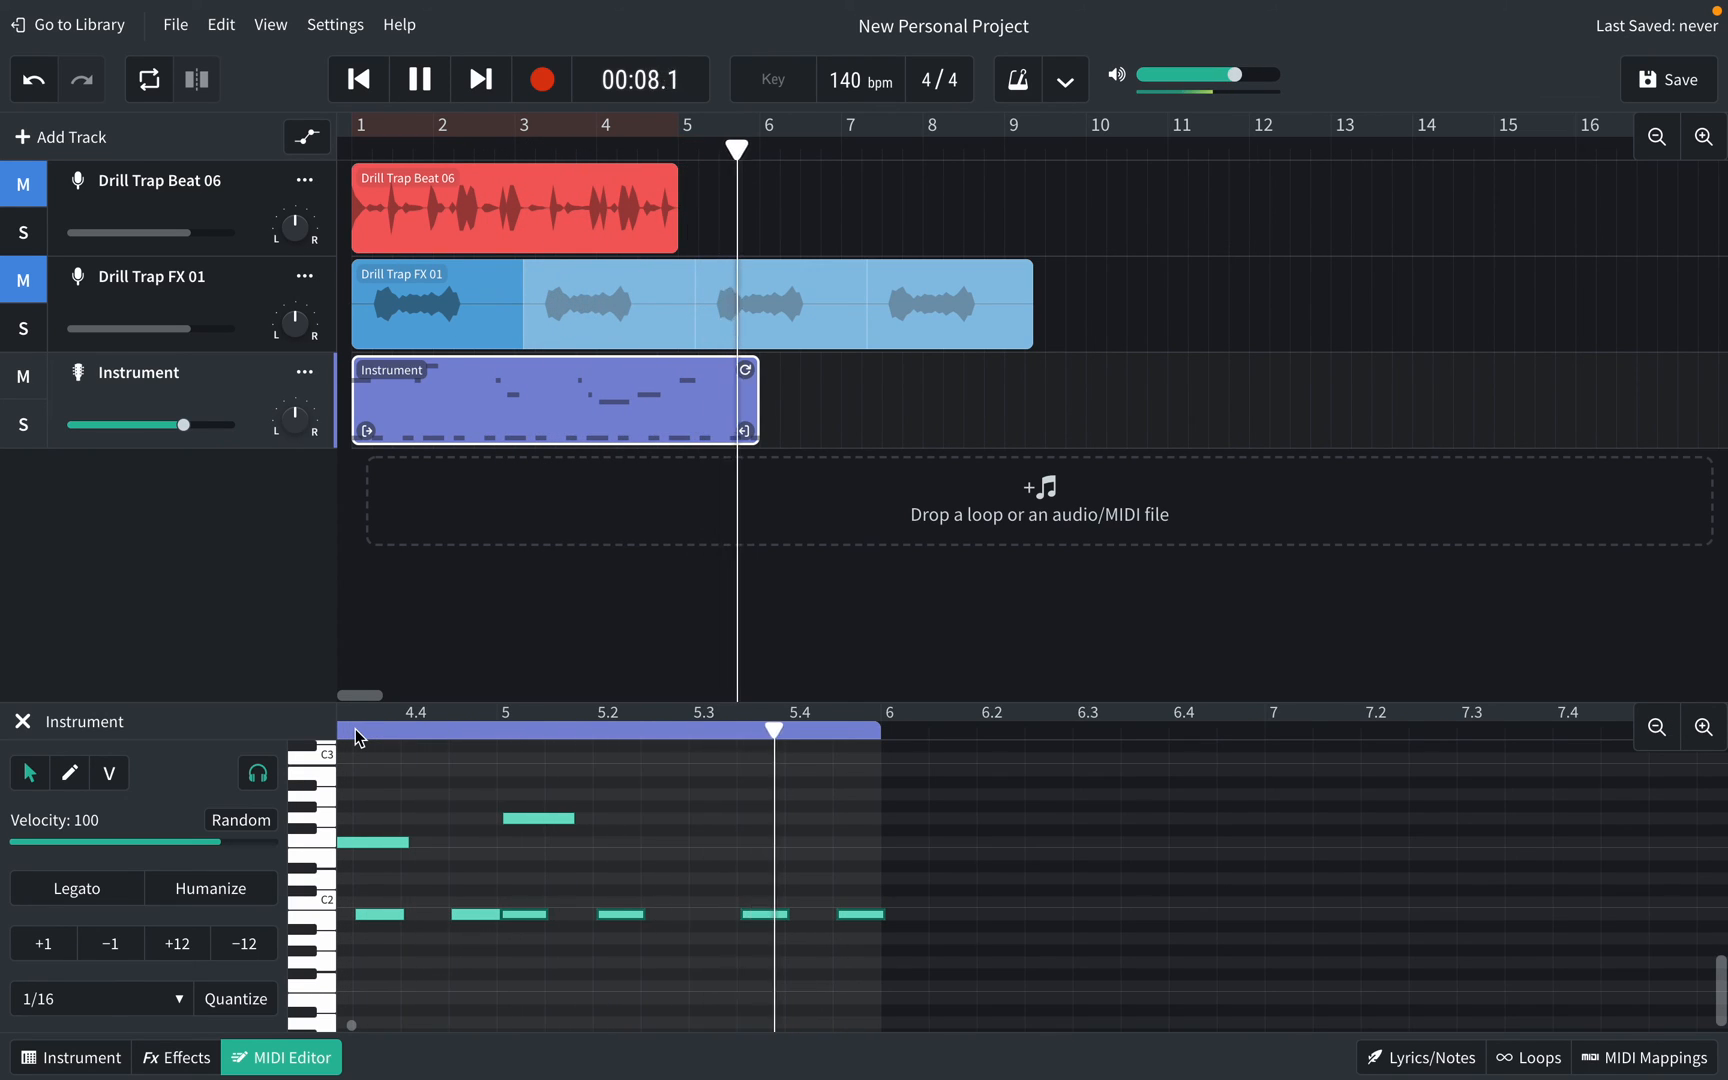
{"action": "key", "text": "space"}
Step: Unmute Drill Trap FX 01 and Drill Trap Beat 06, dismissing a stray new-track prompt
{"action": "left_click", "coordinate": [24, 280]}
{"action": "left_click", "coordinate": [22, 157]}
{"action": "left_click", "coordinate": [20, 185]}
{"action": "left_click", "coordinate": [22, 188]}
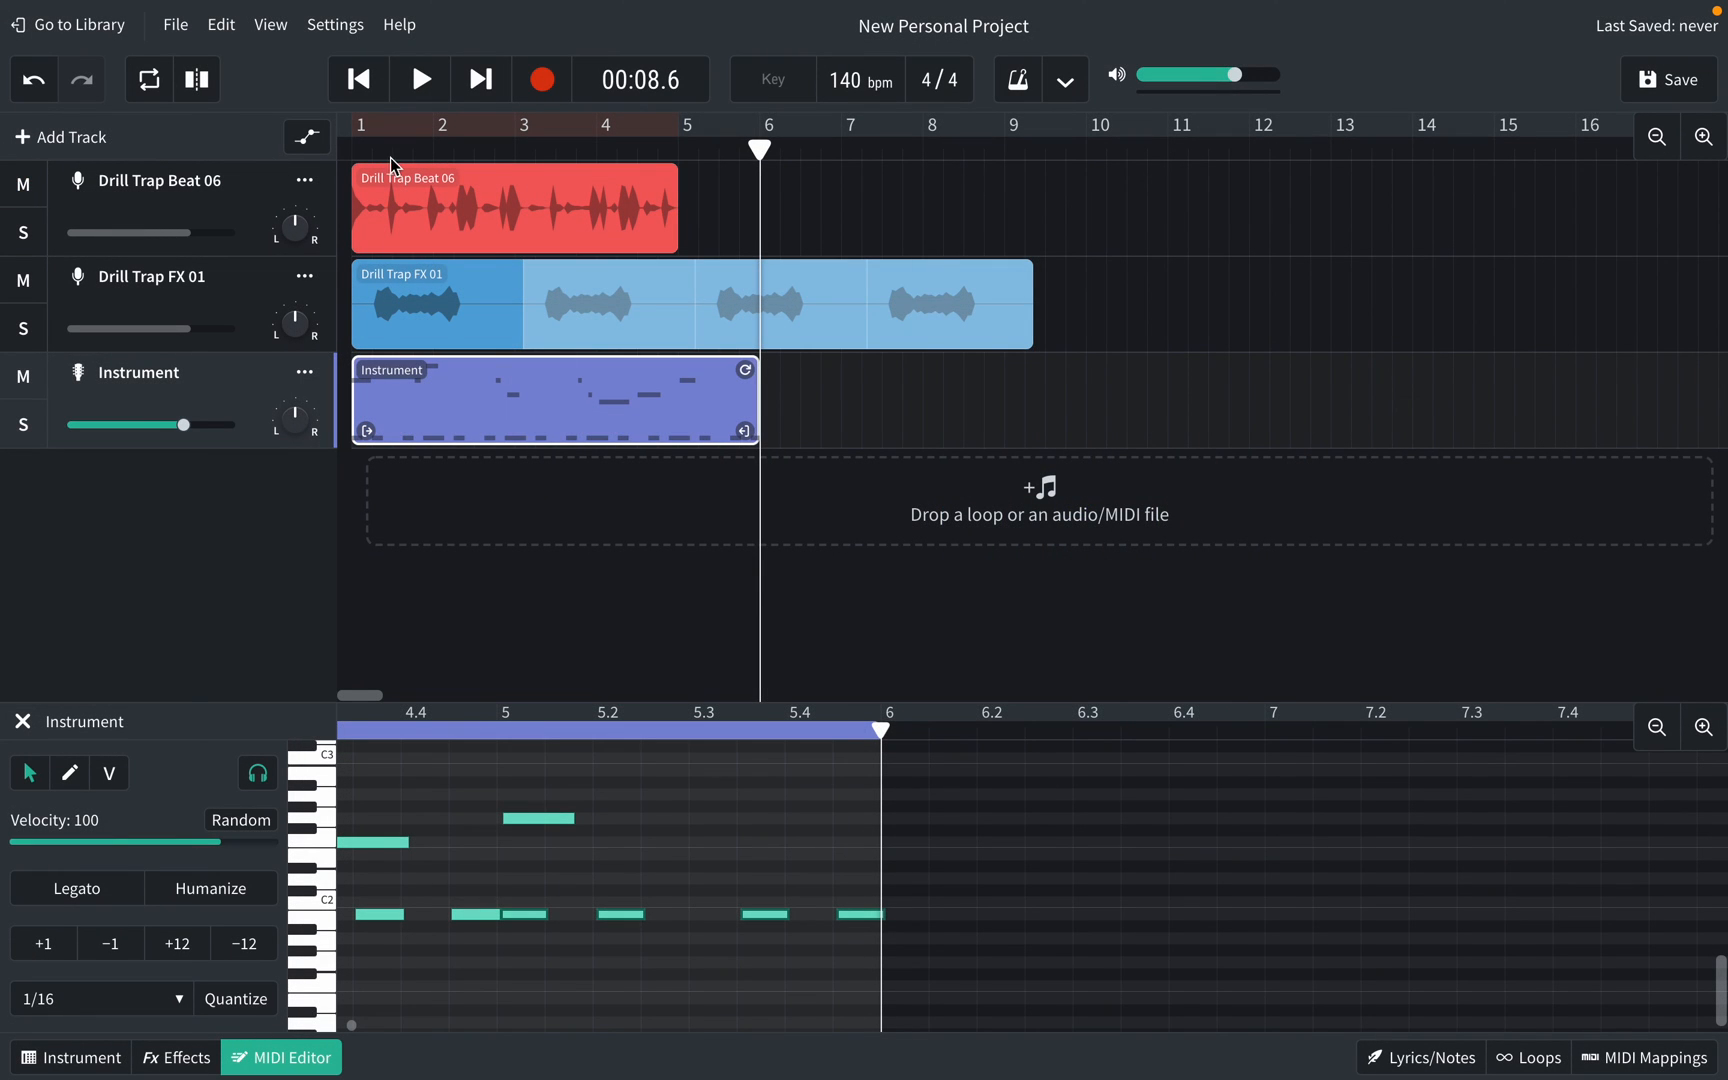
Step: Play the full arrangement from the beginning with beat, FX and Instrument together, then stop
{"action": "left_click", "coordinate": [353, 150]}
{"action": "key", "text": "space"}
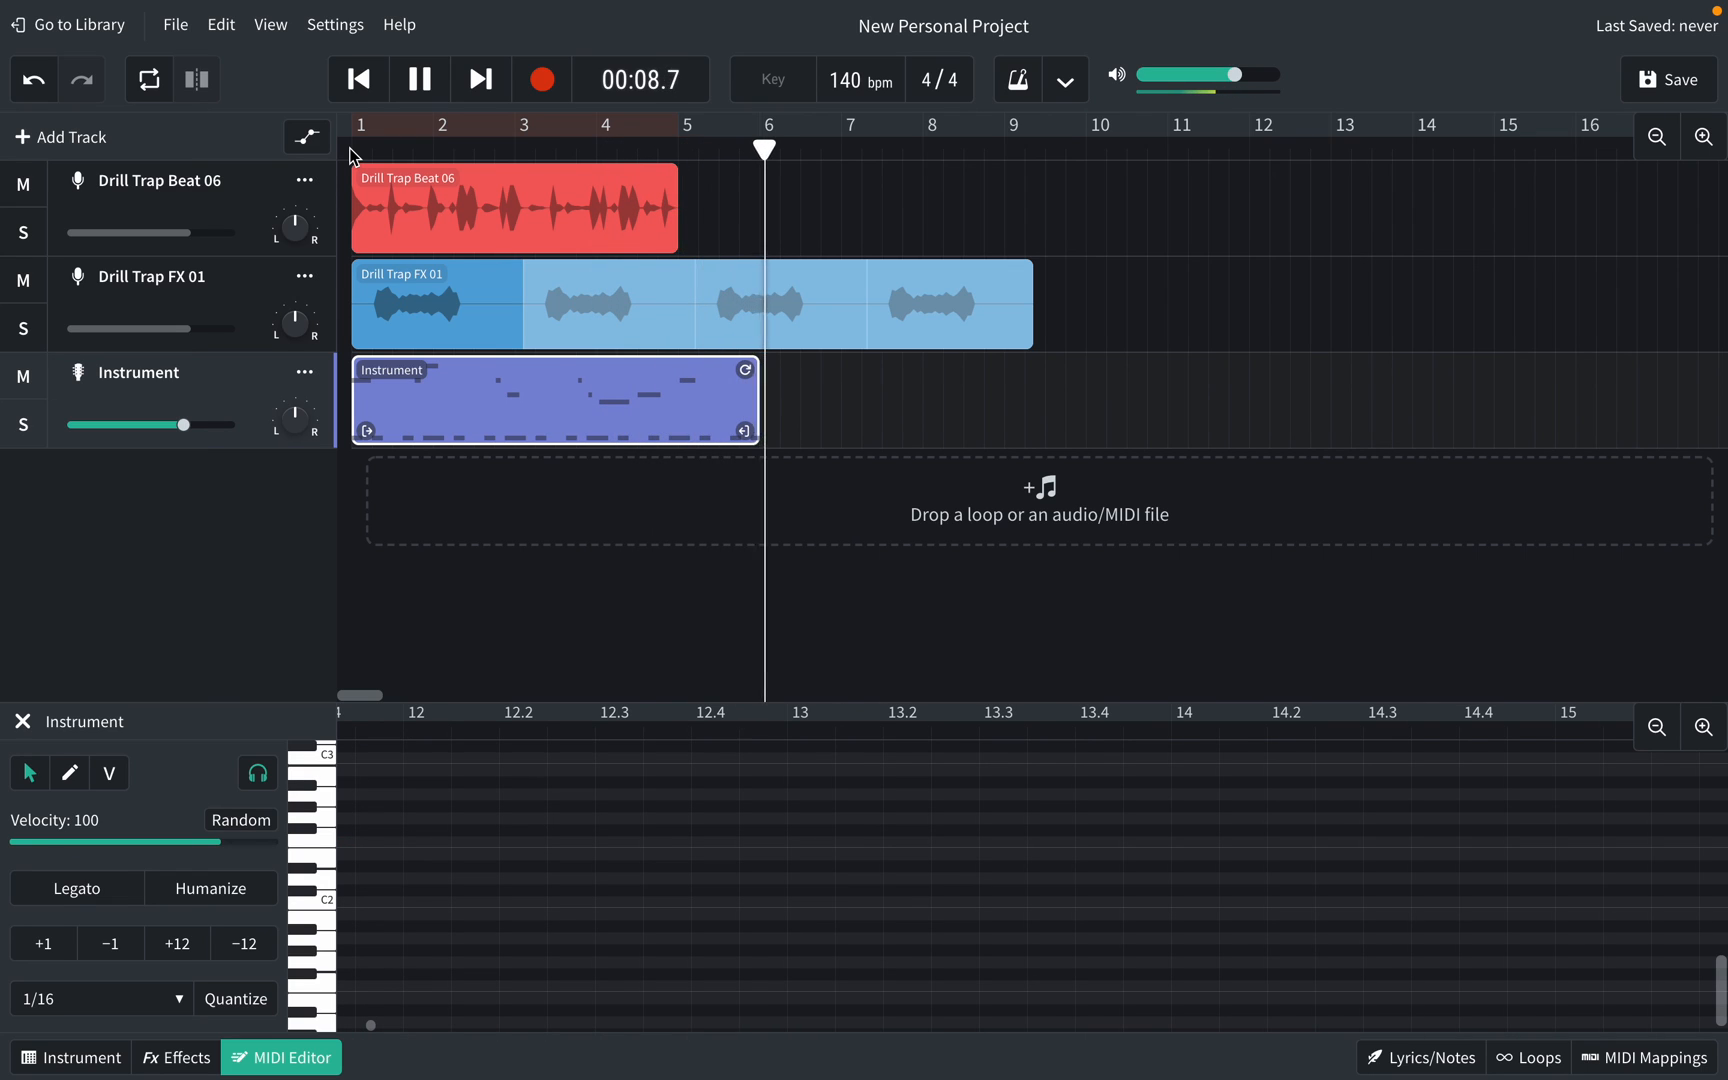
{"action": "key", "text": "space"}
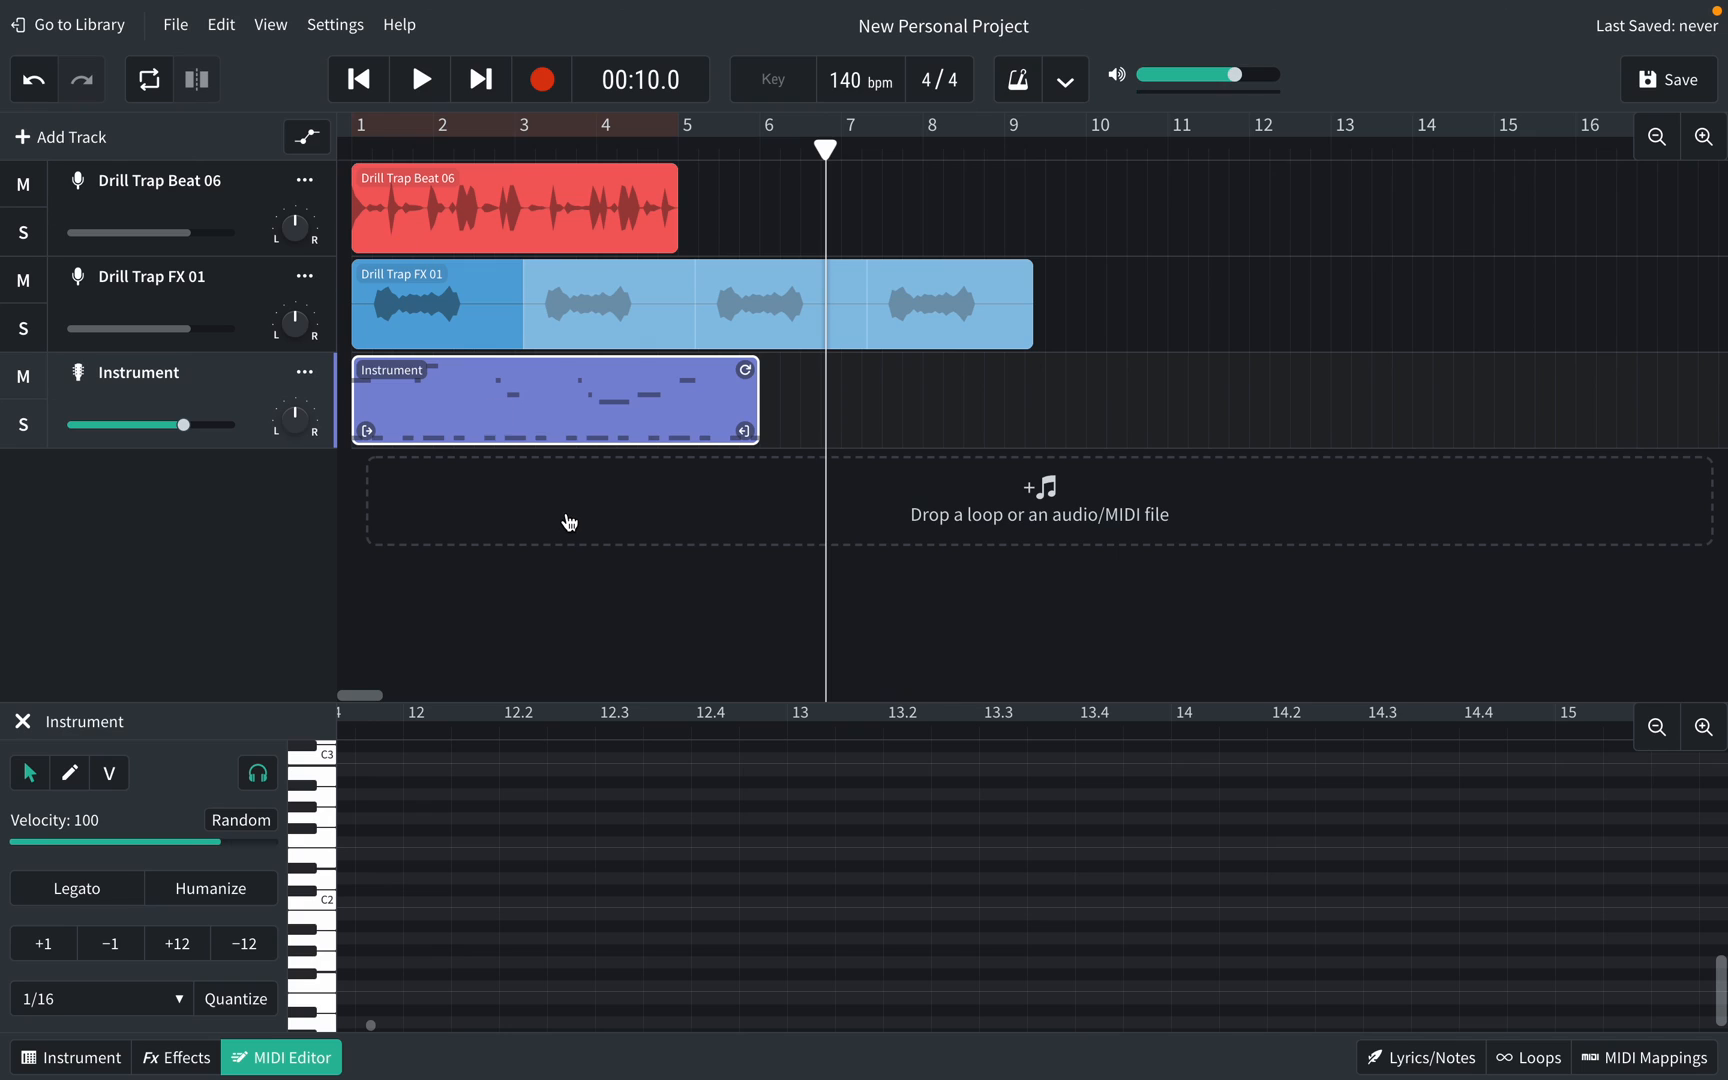